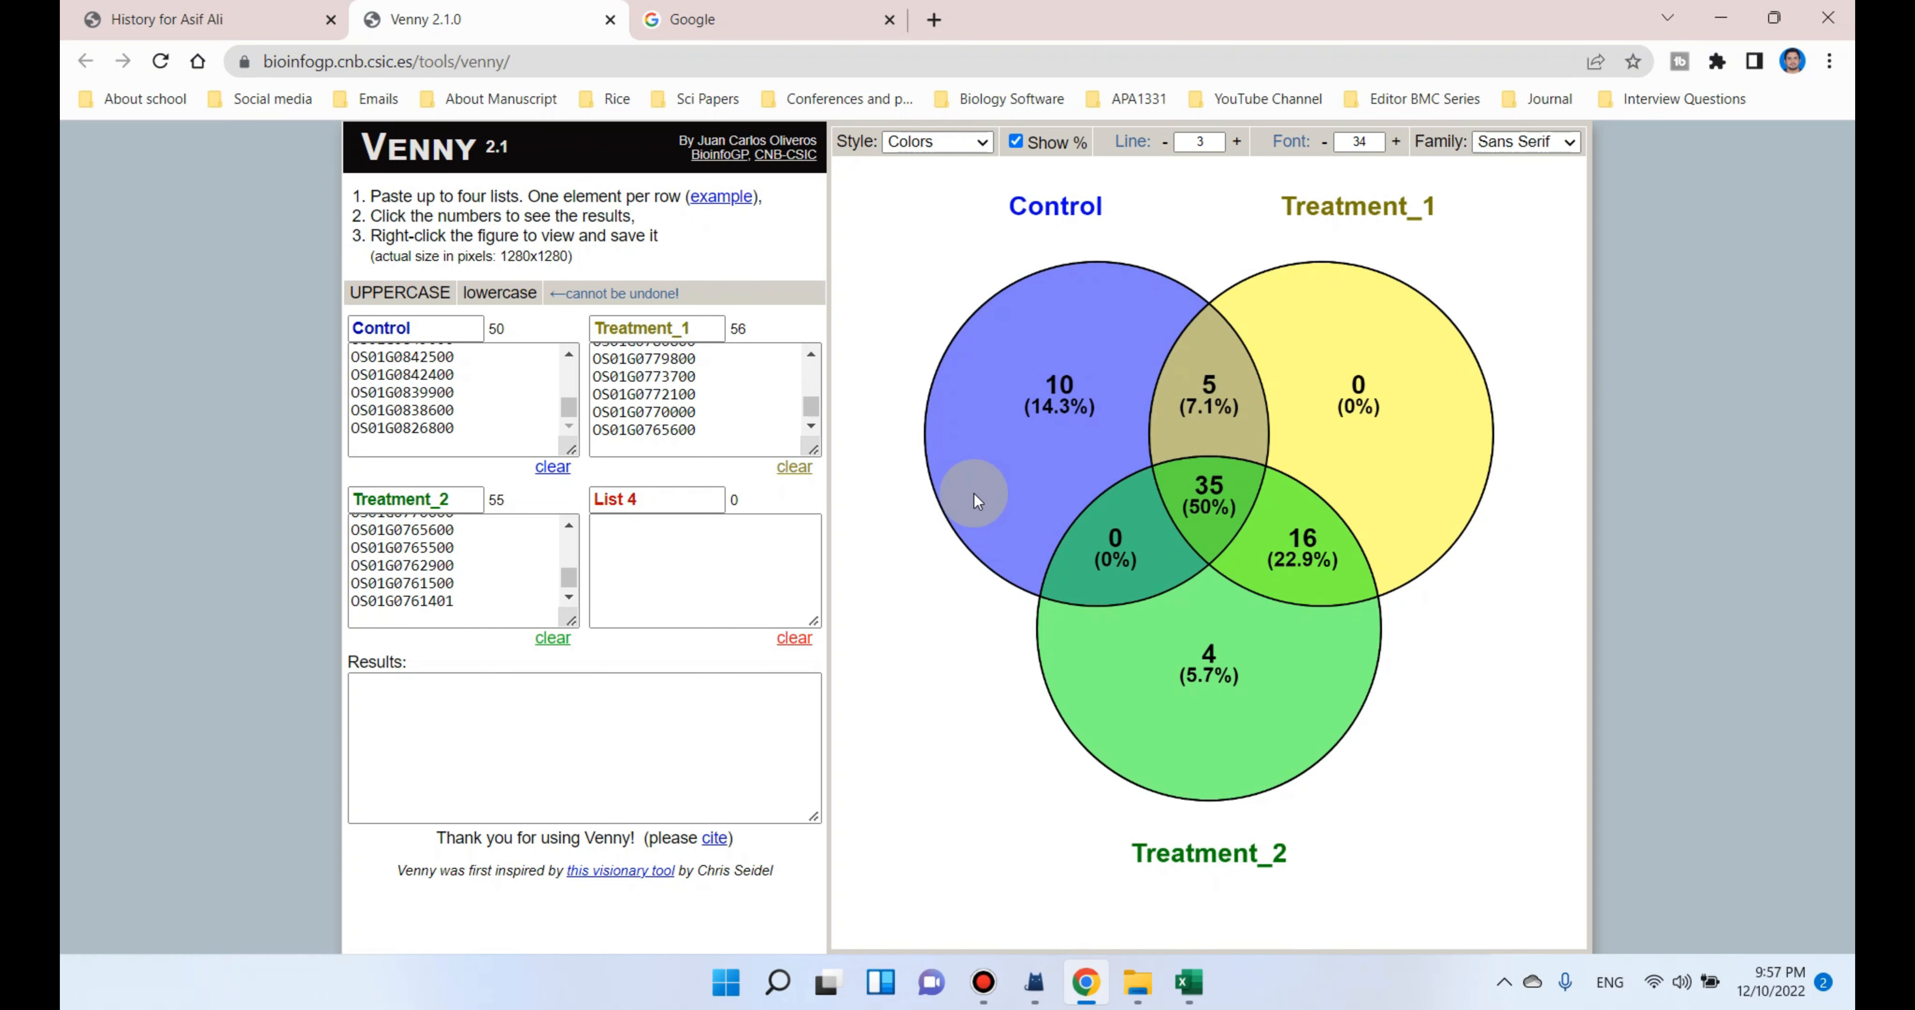
# Search Google for "venny 2.1" in the open Google page.
pyautogui.click(766, 16)
pyautogui.write('venn')
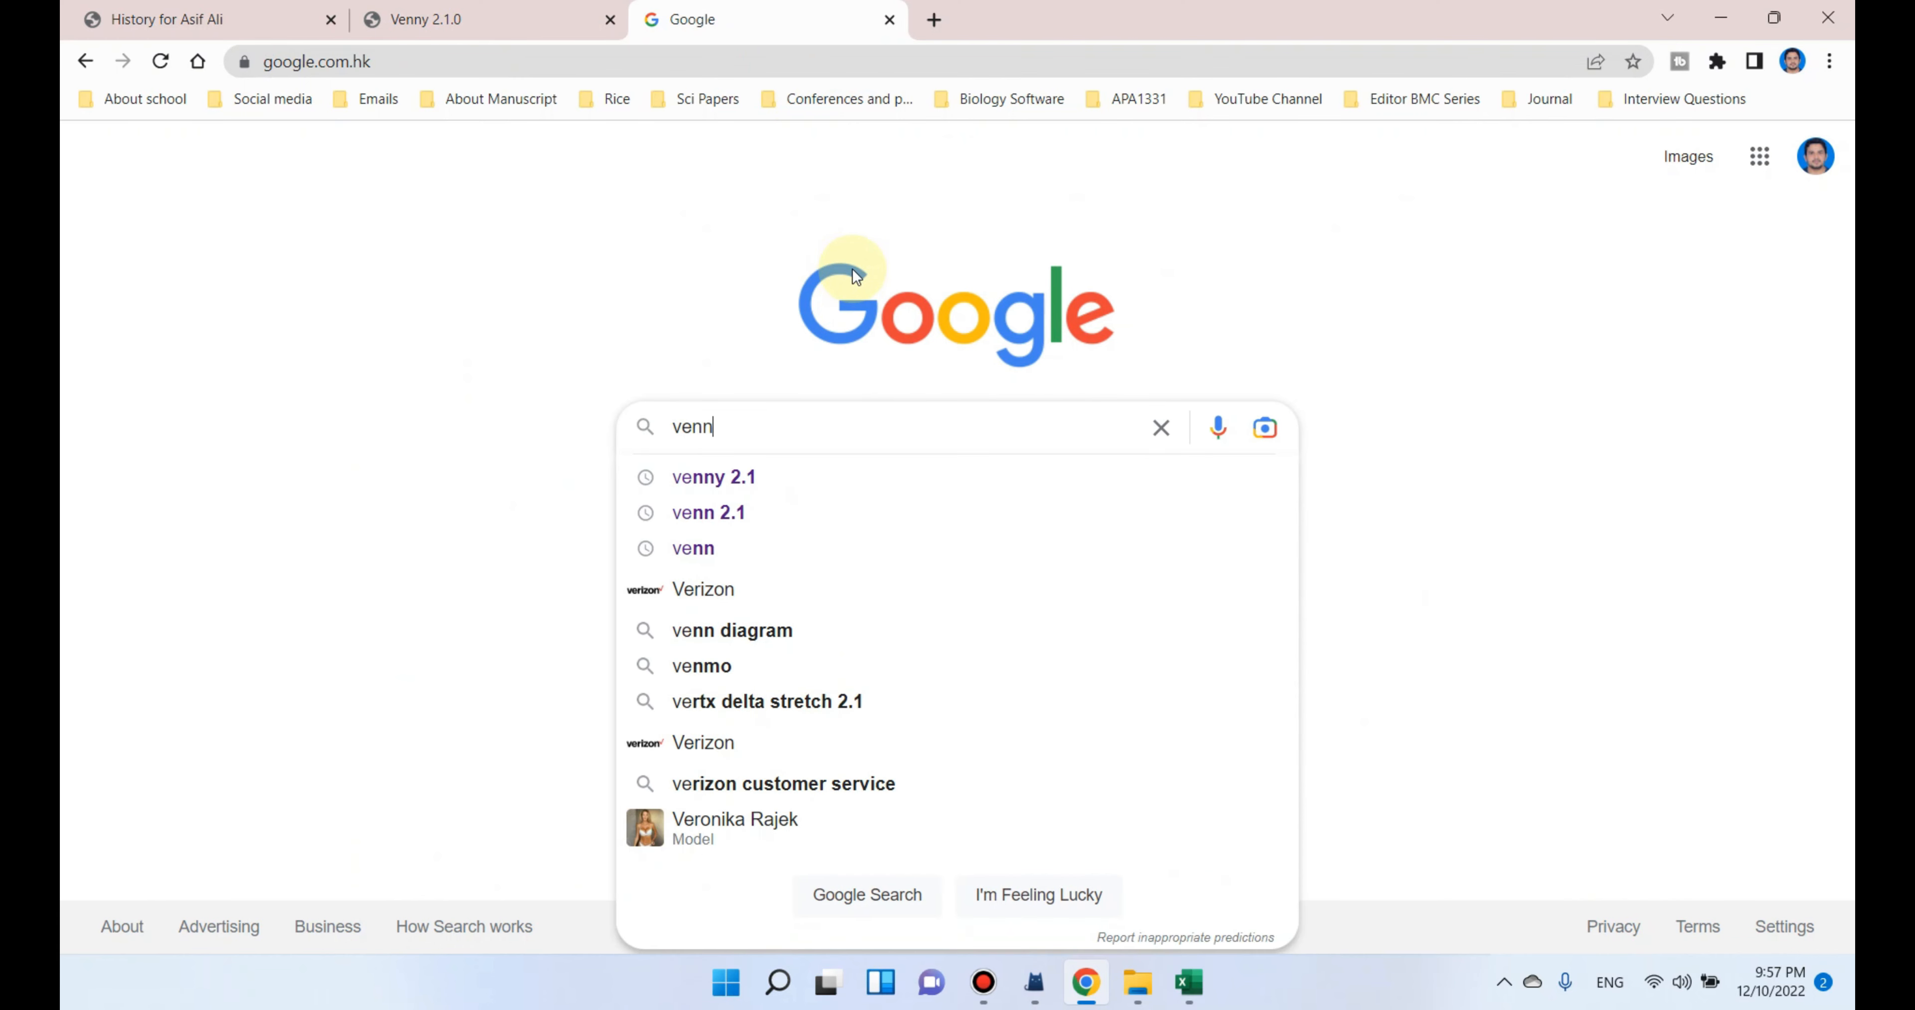
pyautogui.write('y 2.')
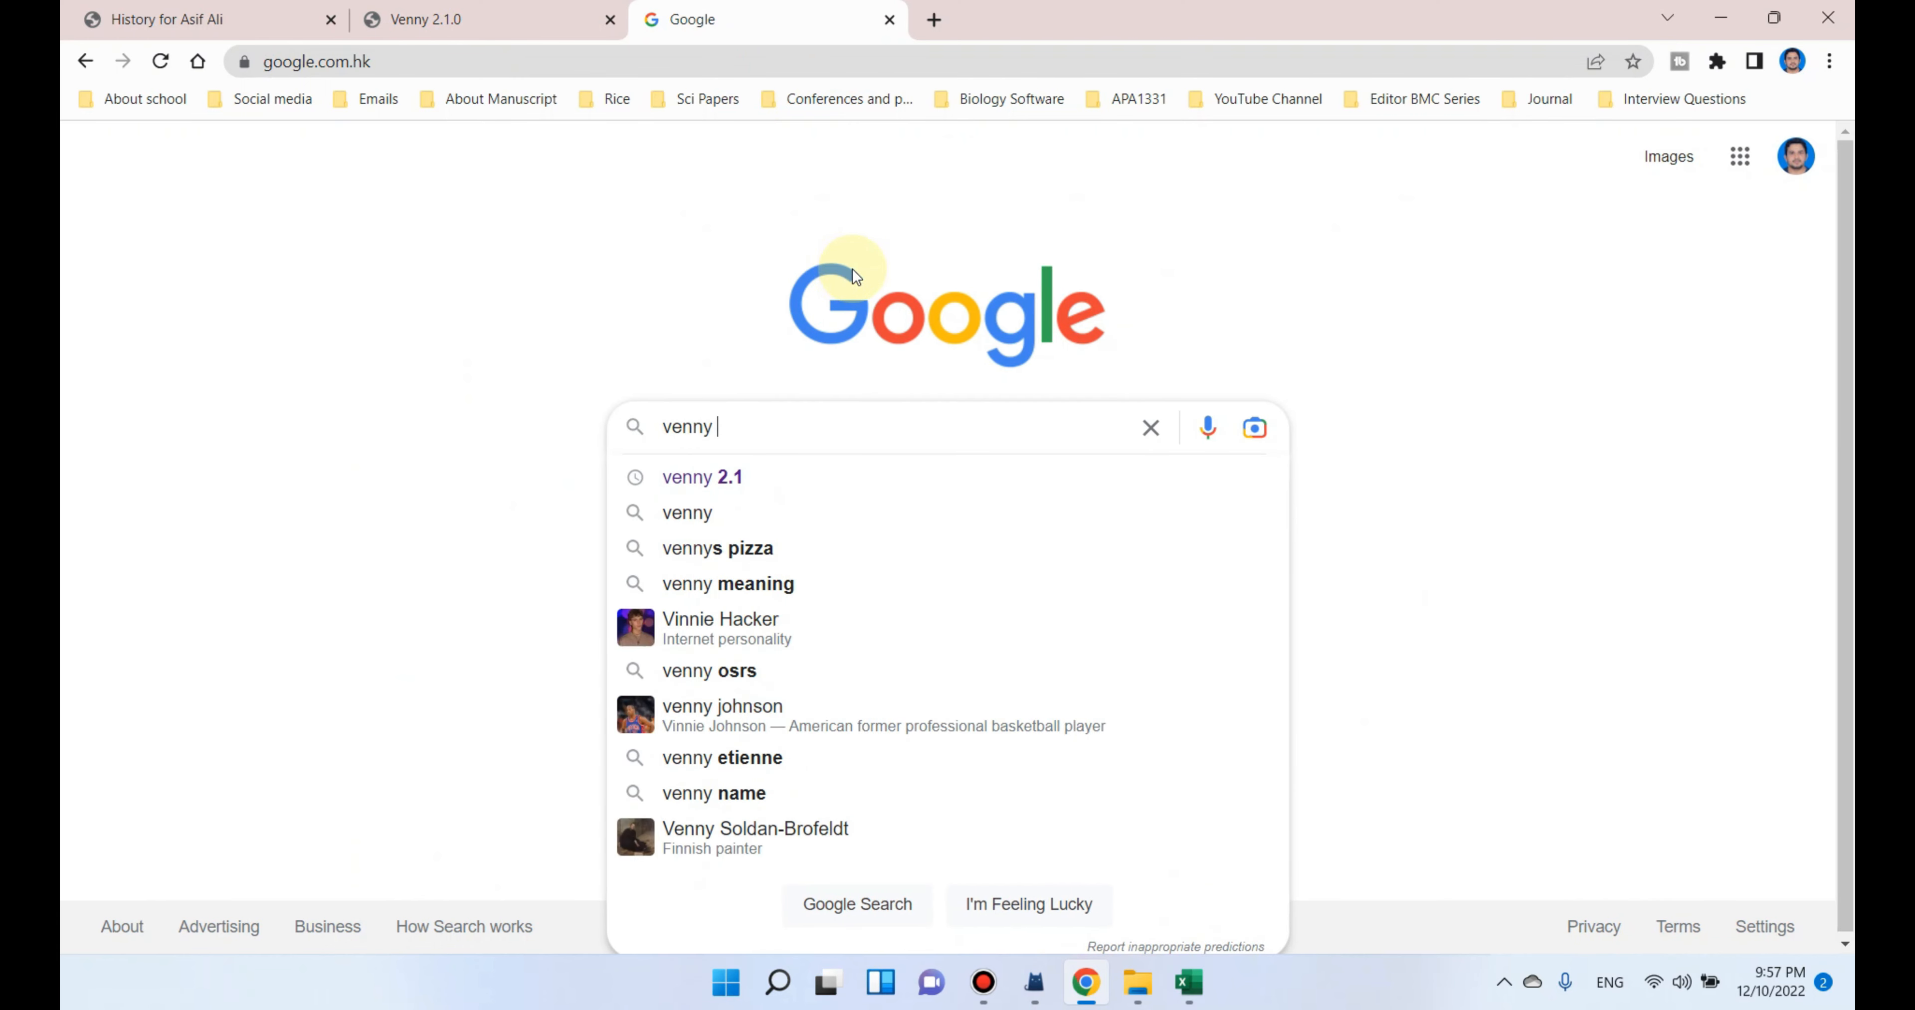
pyautogui.write('1')
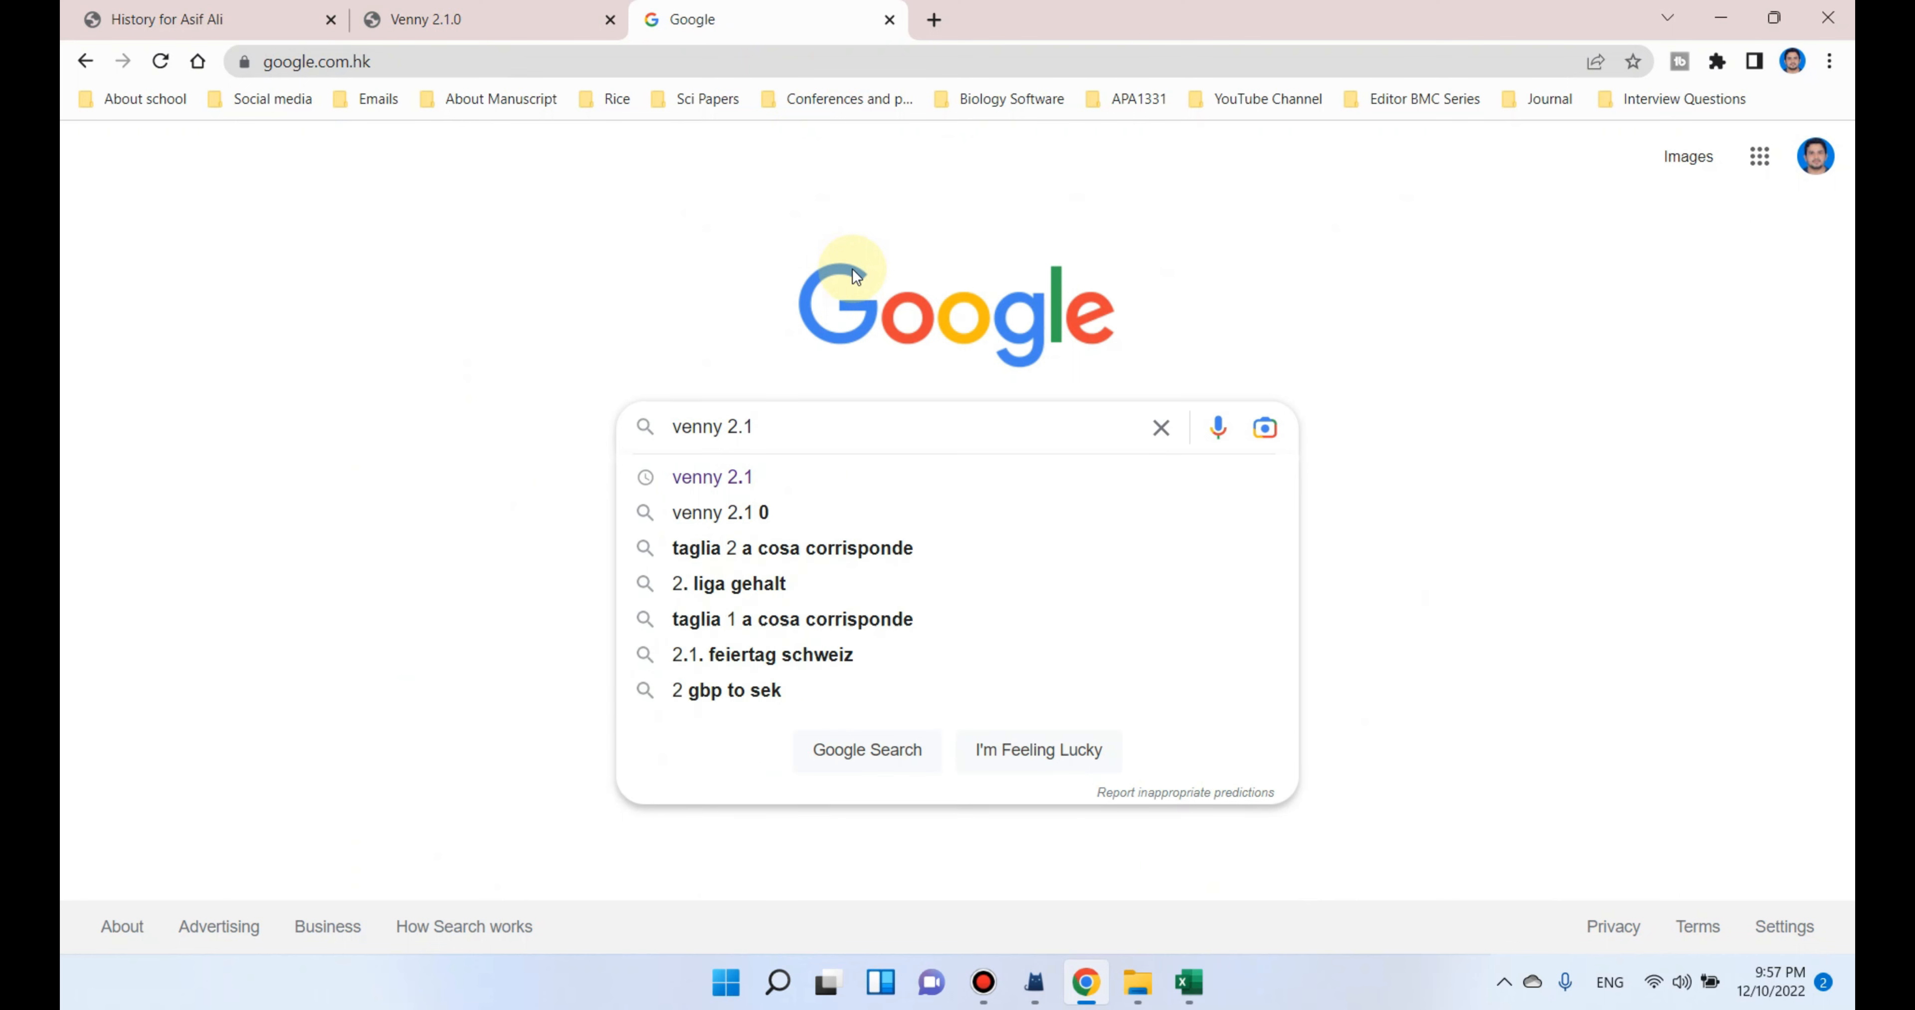
pyautogui.press('Return')
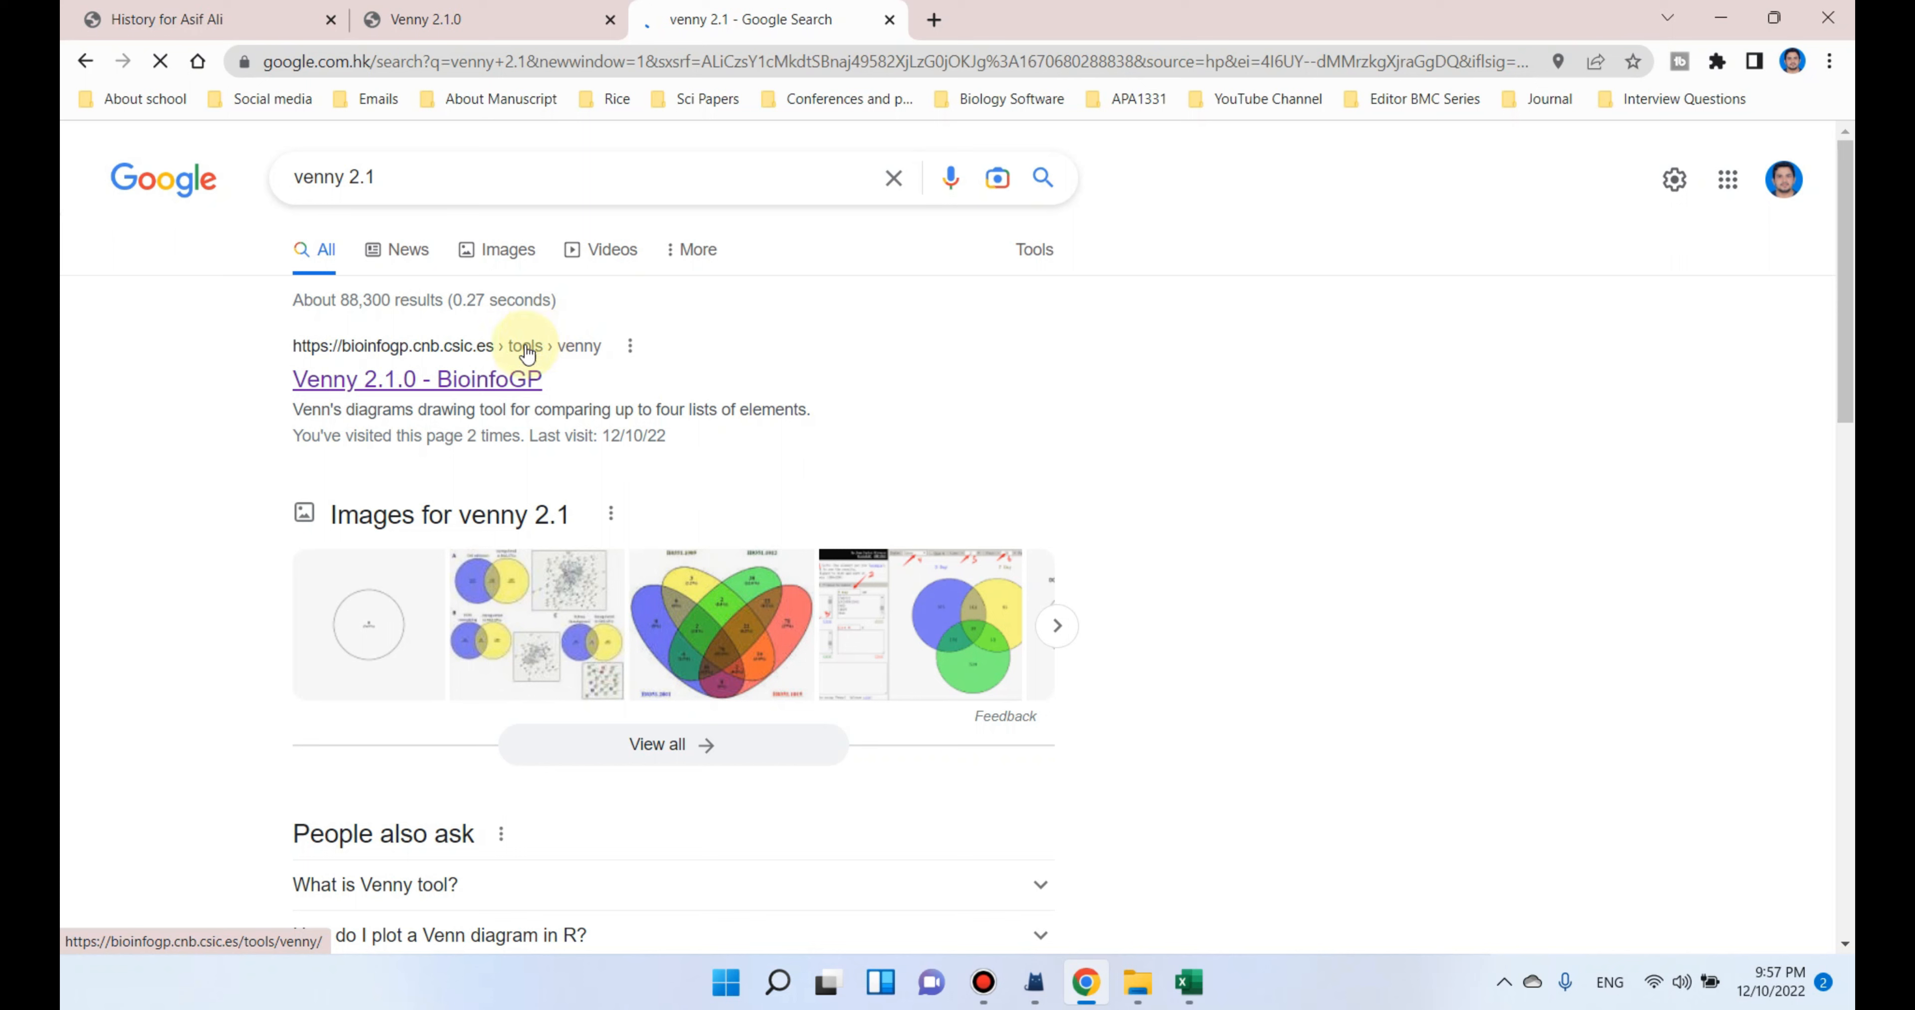
# Open the "Venny 2.1.0 - BioinfoGP" search result in a new browser tab and switch to it.
pyautogui.rightClick(466, 388)
pyautogui.click(509, 404)
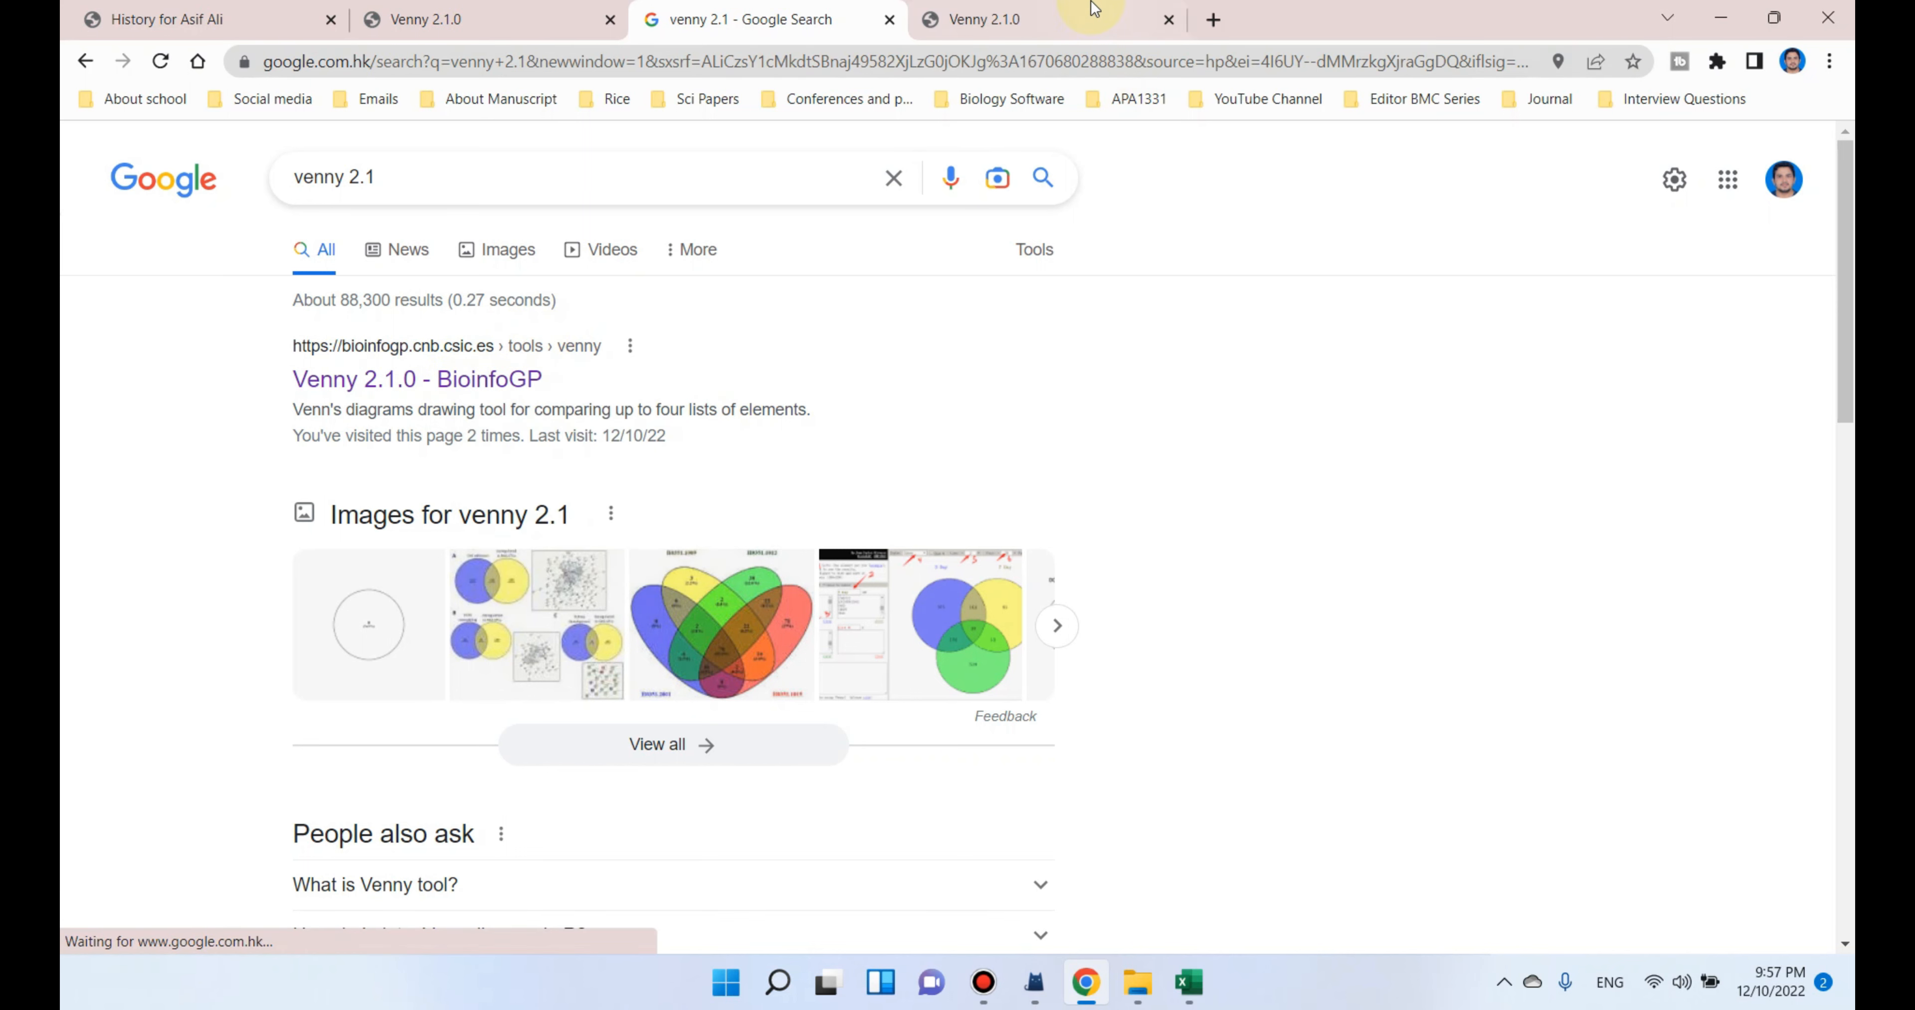
pyautogui.click(1085, 21)
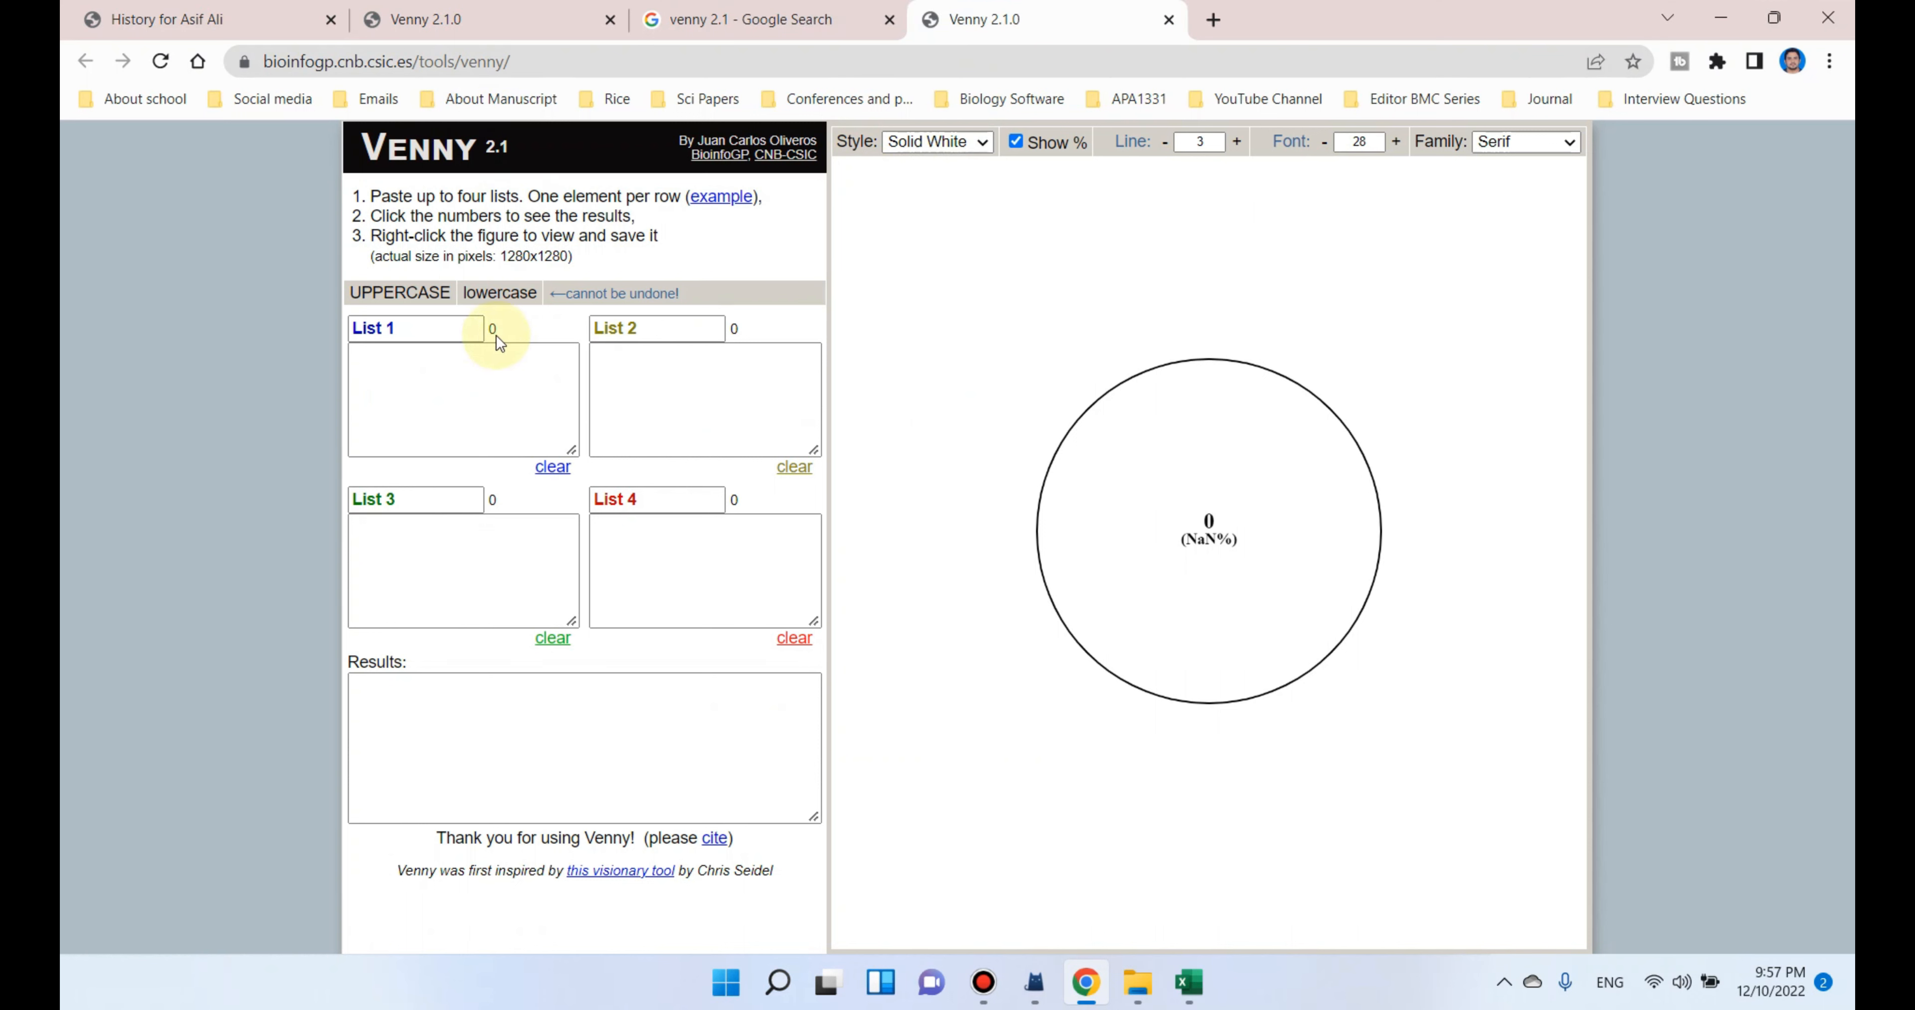
pyautogui.click(411, 357)
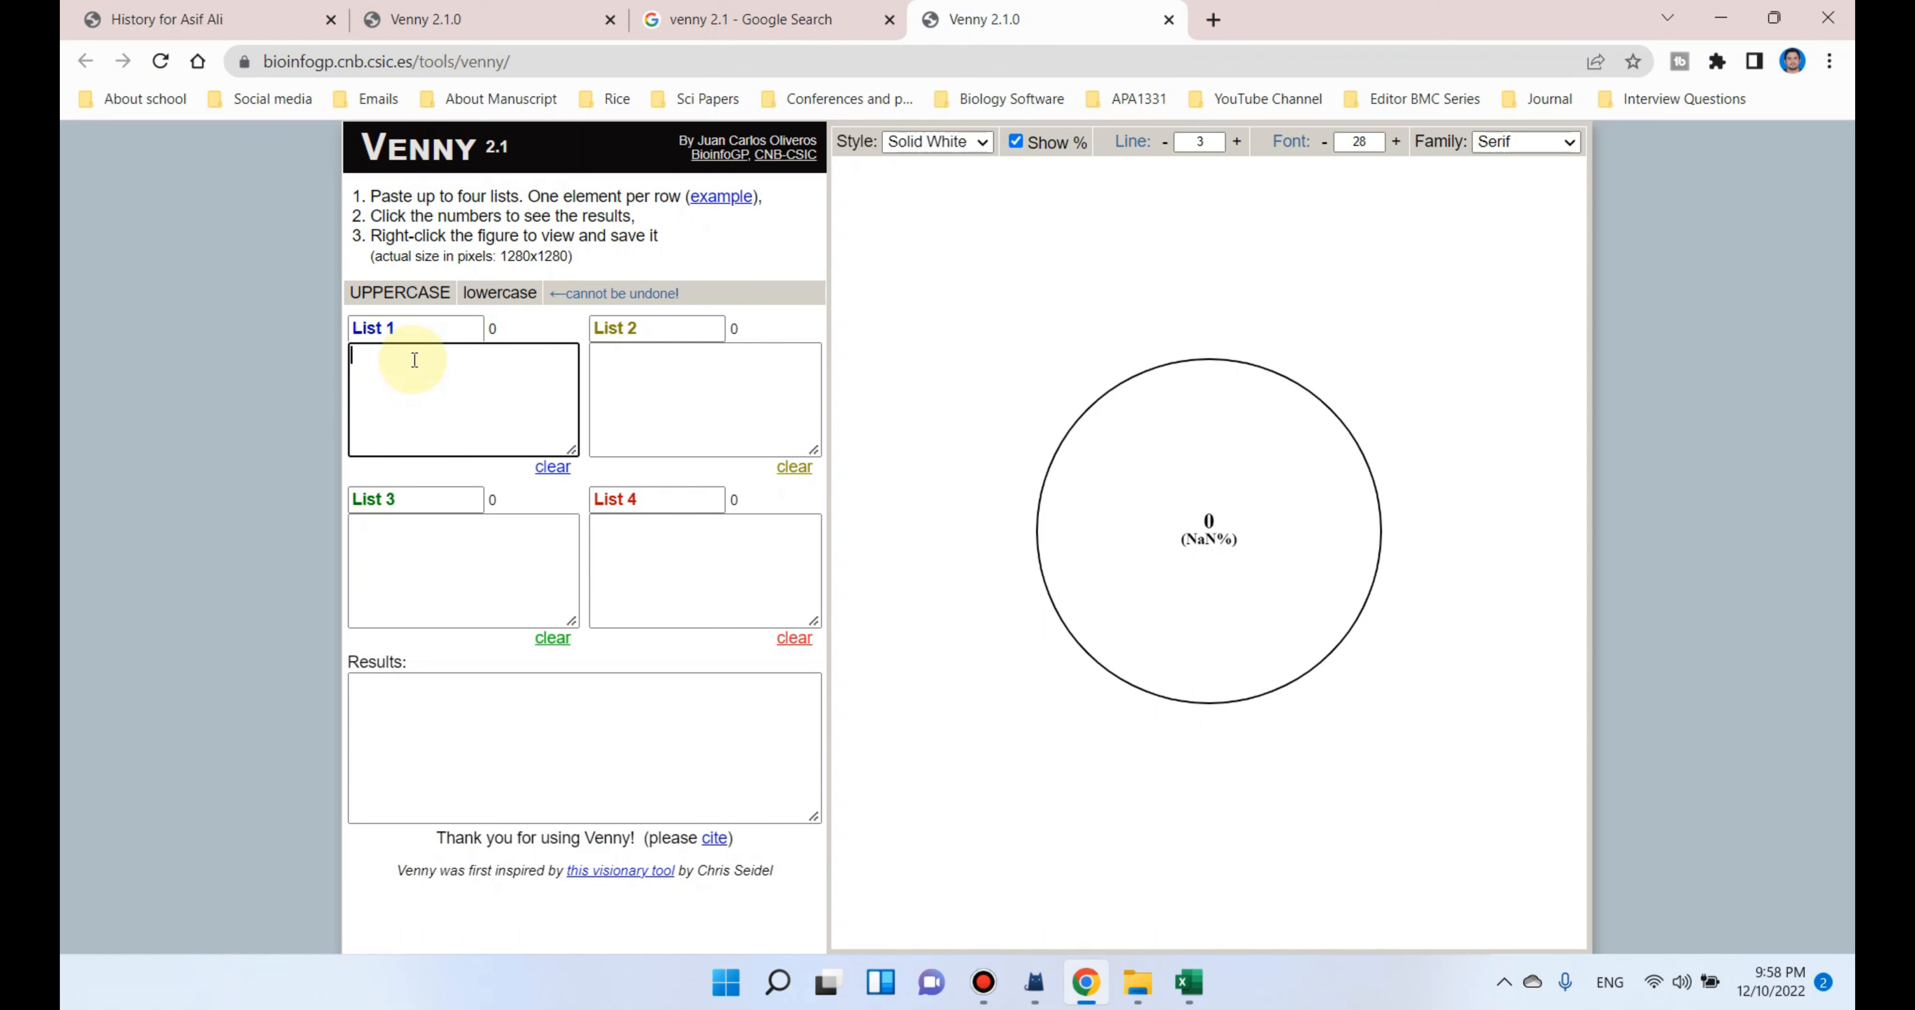
pyautogui.click(727, 389)
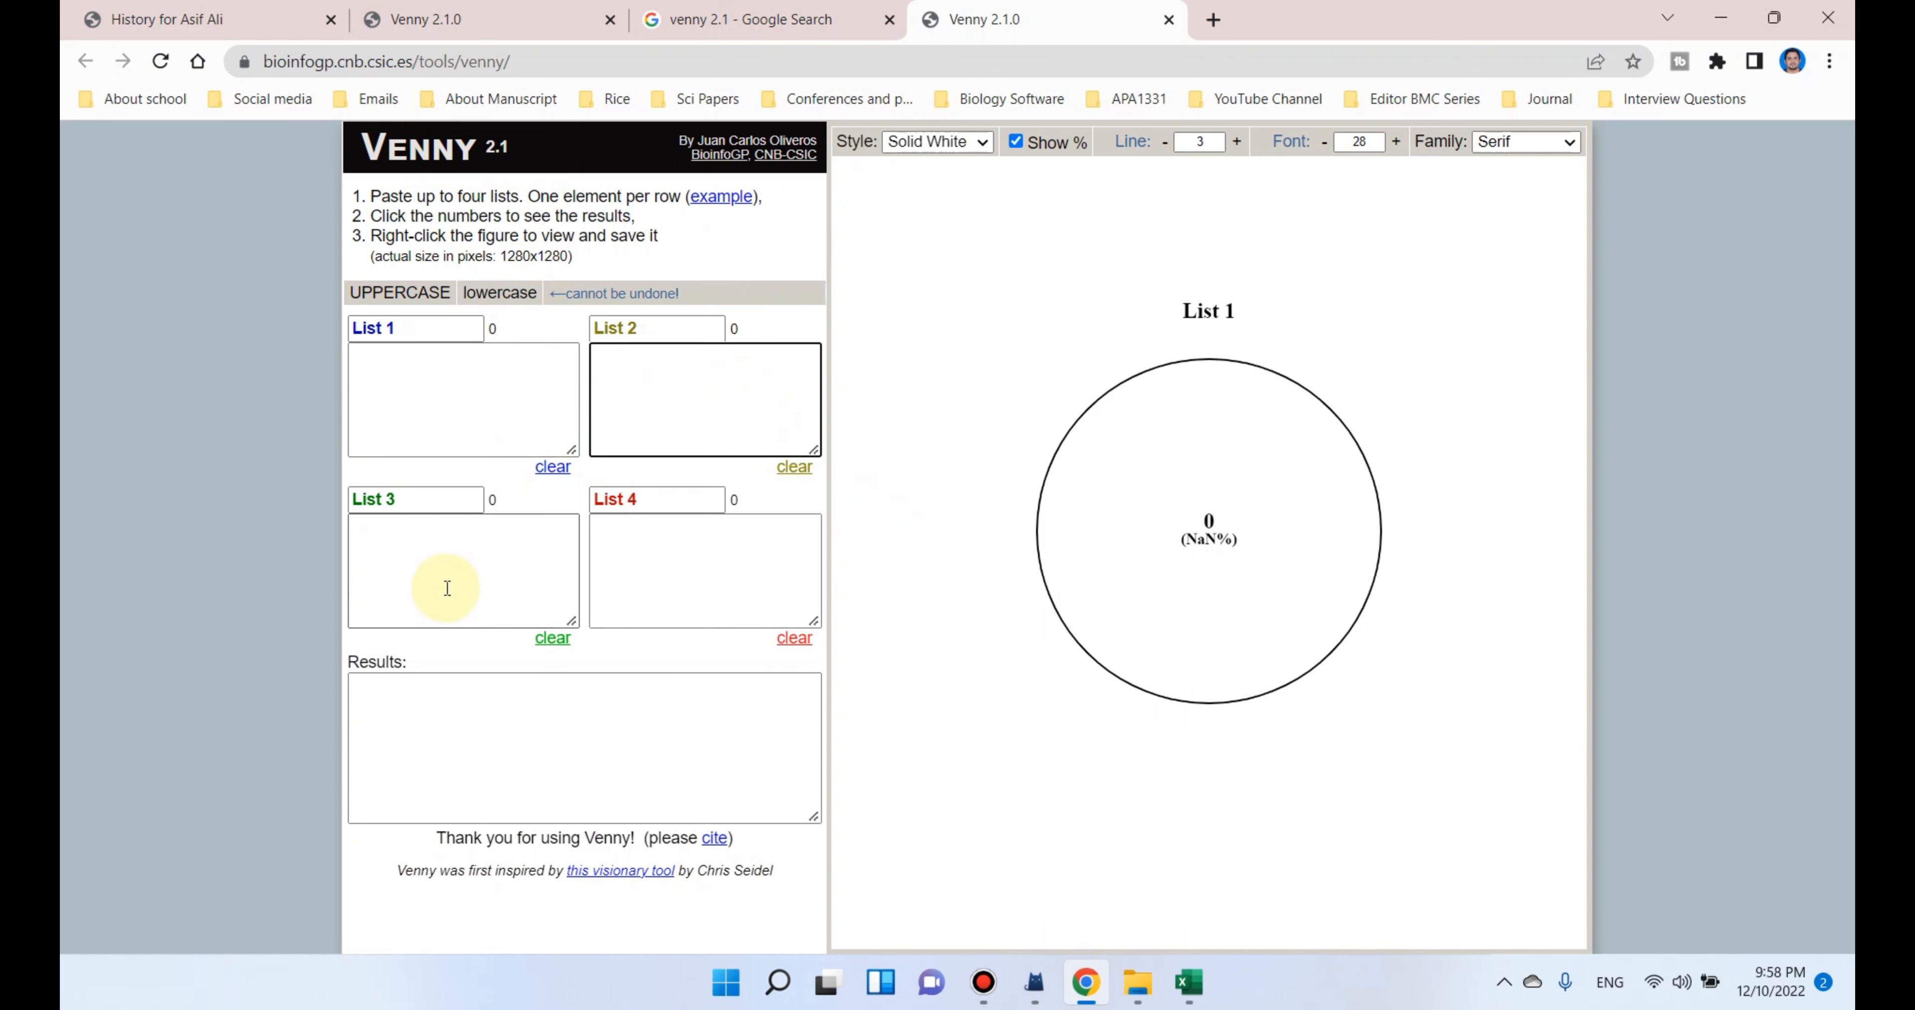
pyautogui.click(447, 541)
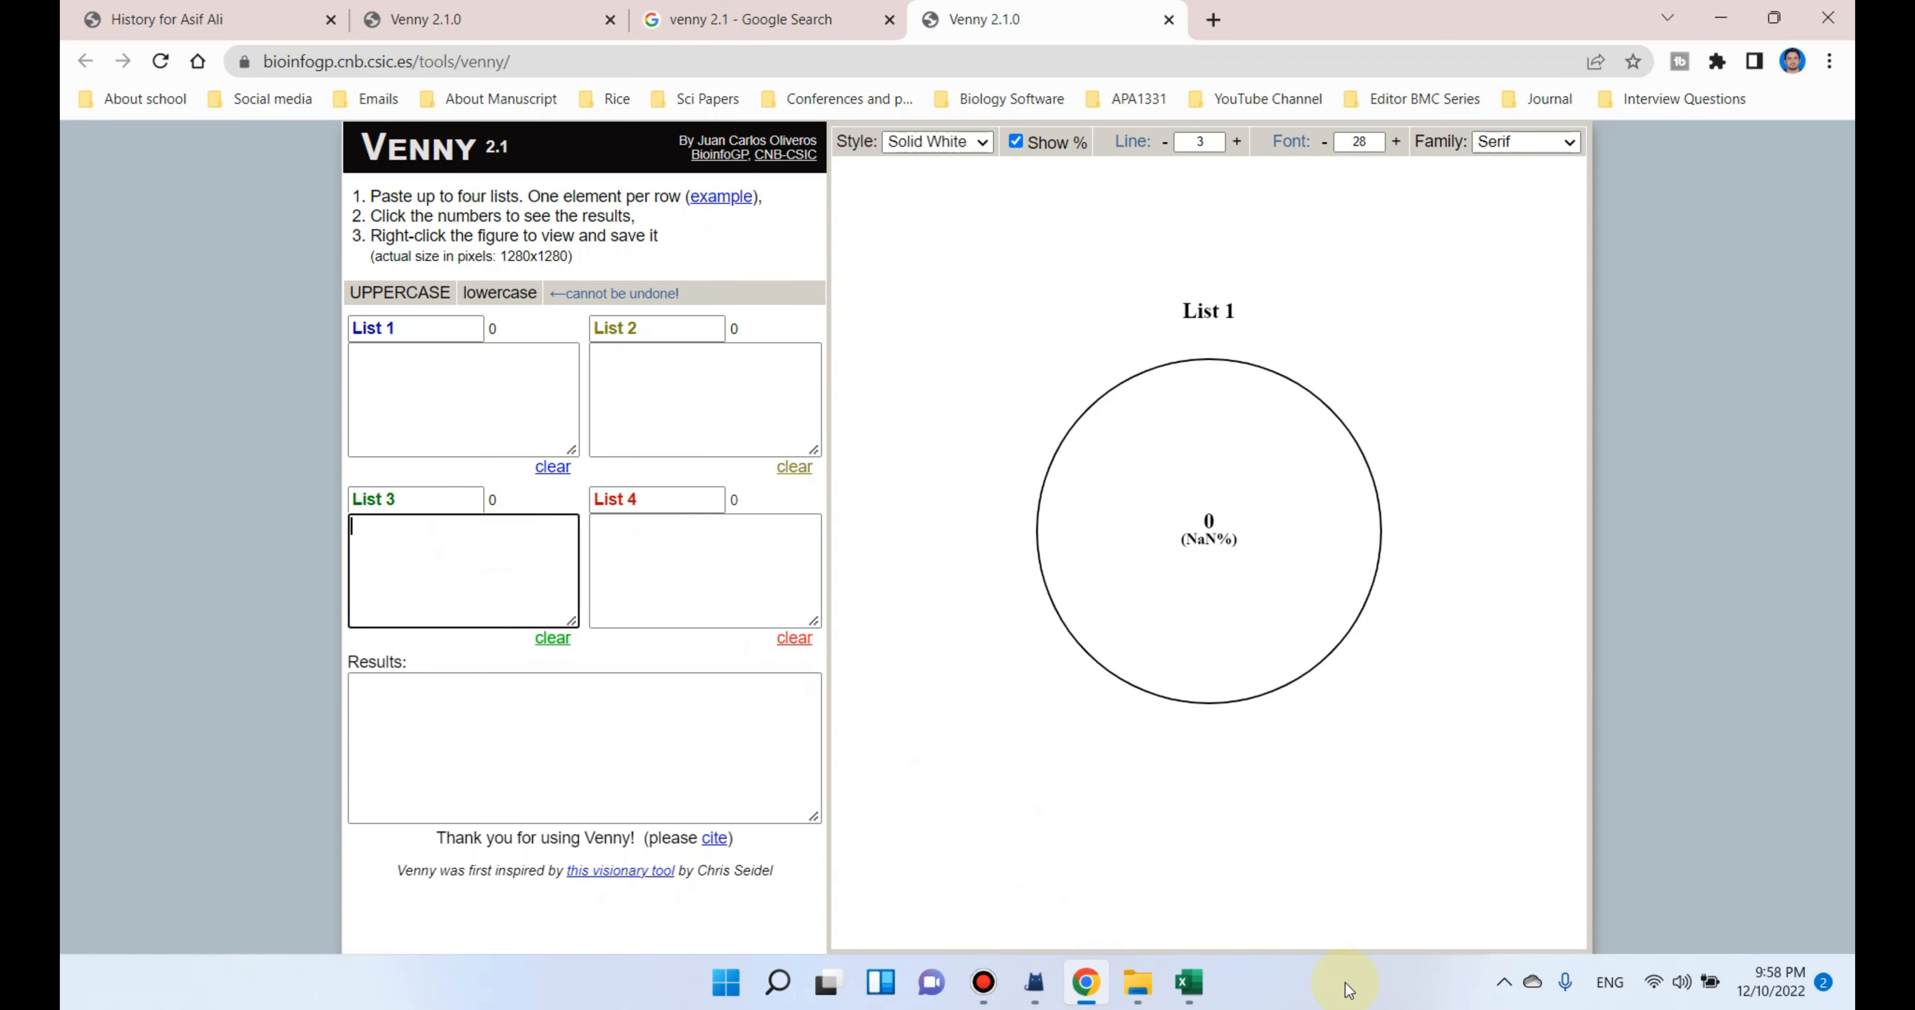
# Switch to the Excel workbook and look through the gene IDs and values on the MT-vs-WT-diff-pval-0.05-FC-2.ge sheet.
pyautogui.click(1189, 983)
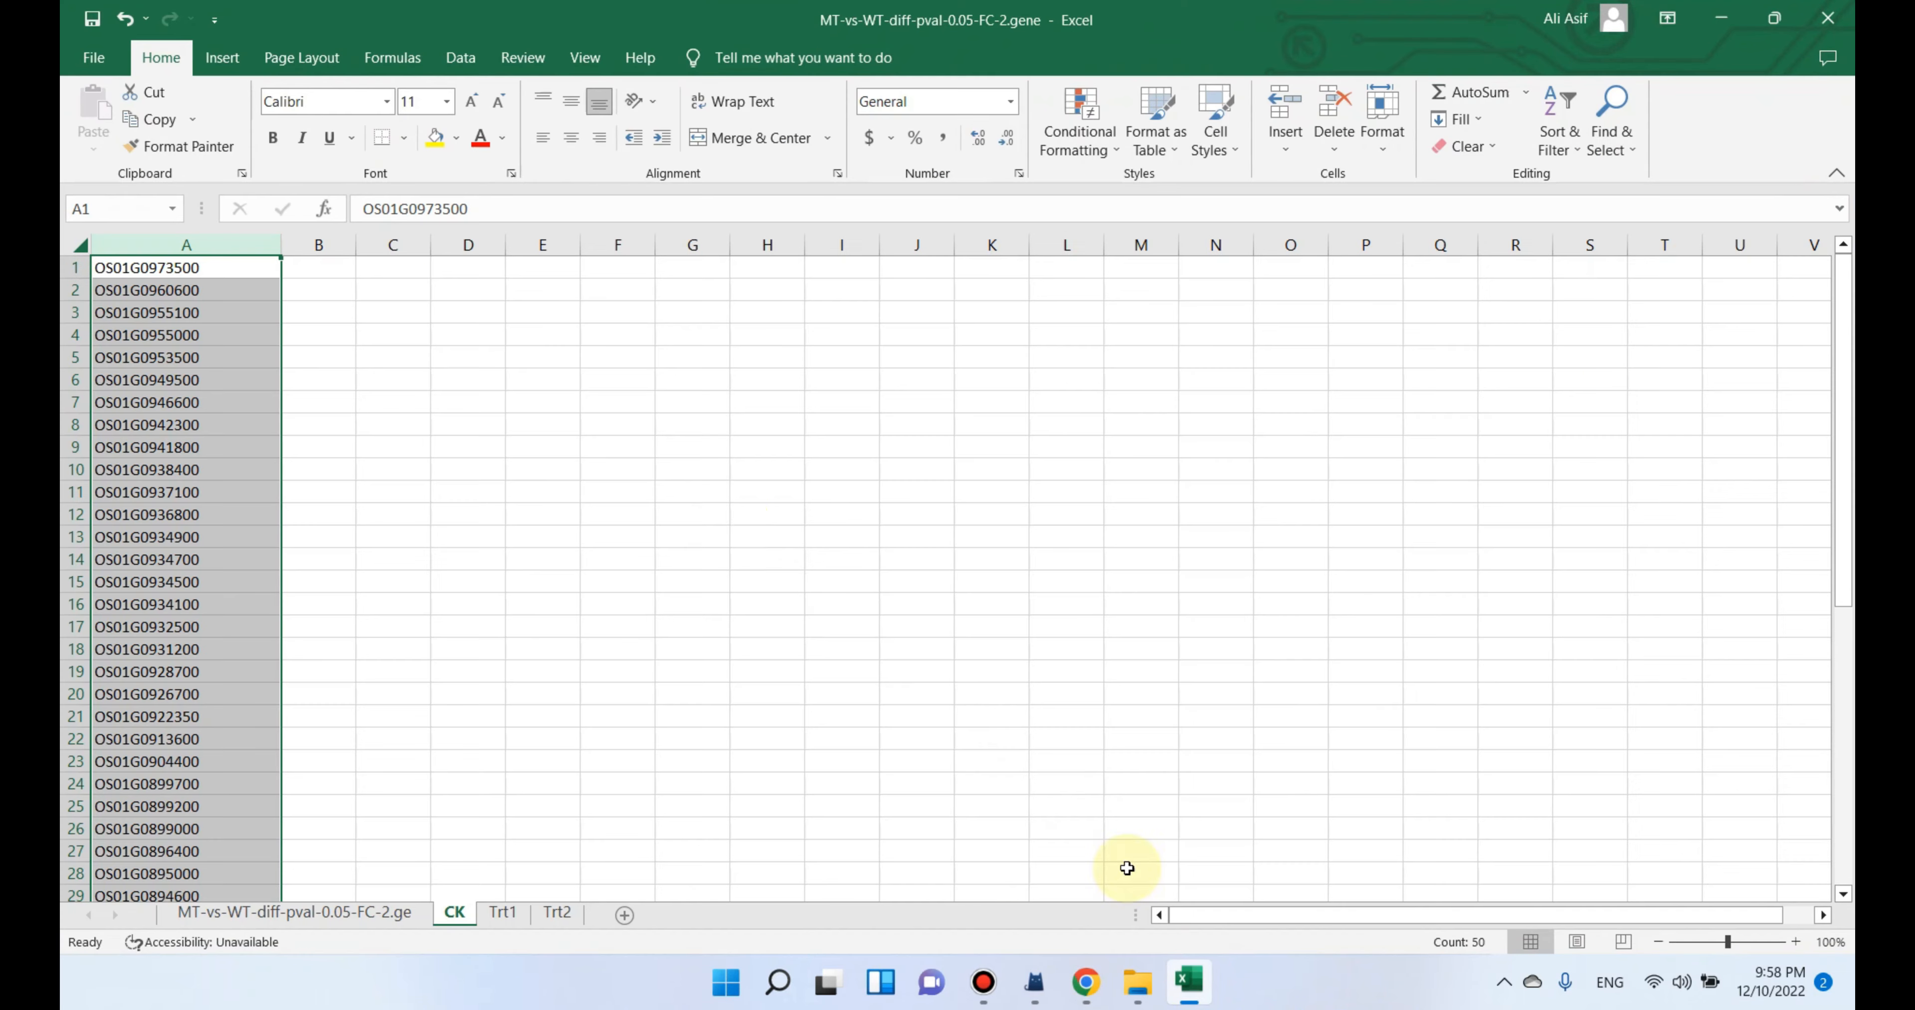
pyautogui.click(411, 909)
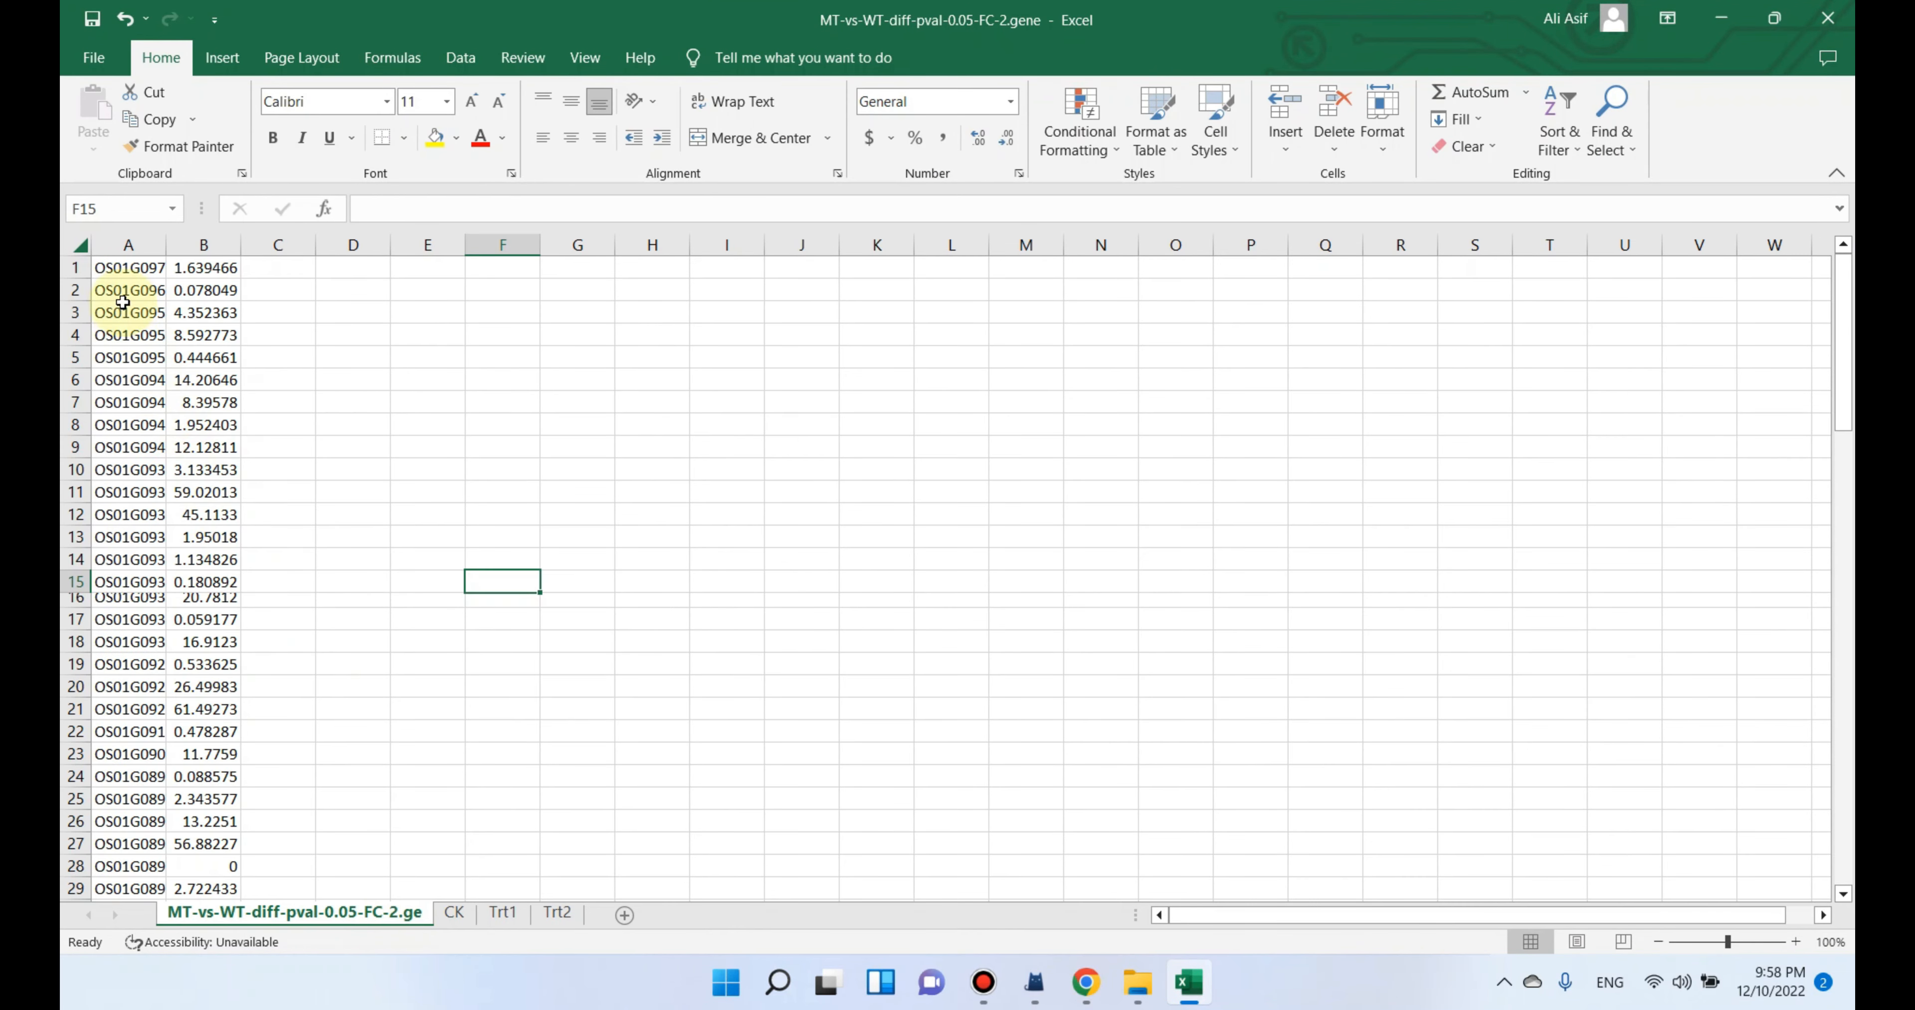
pyautogui.scroll(-1, 131, 303)
pyautogui.scroll(-20, 131, 303)
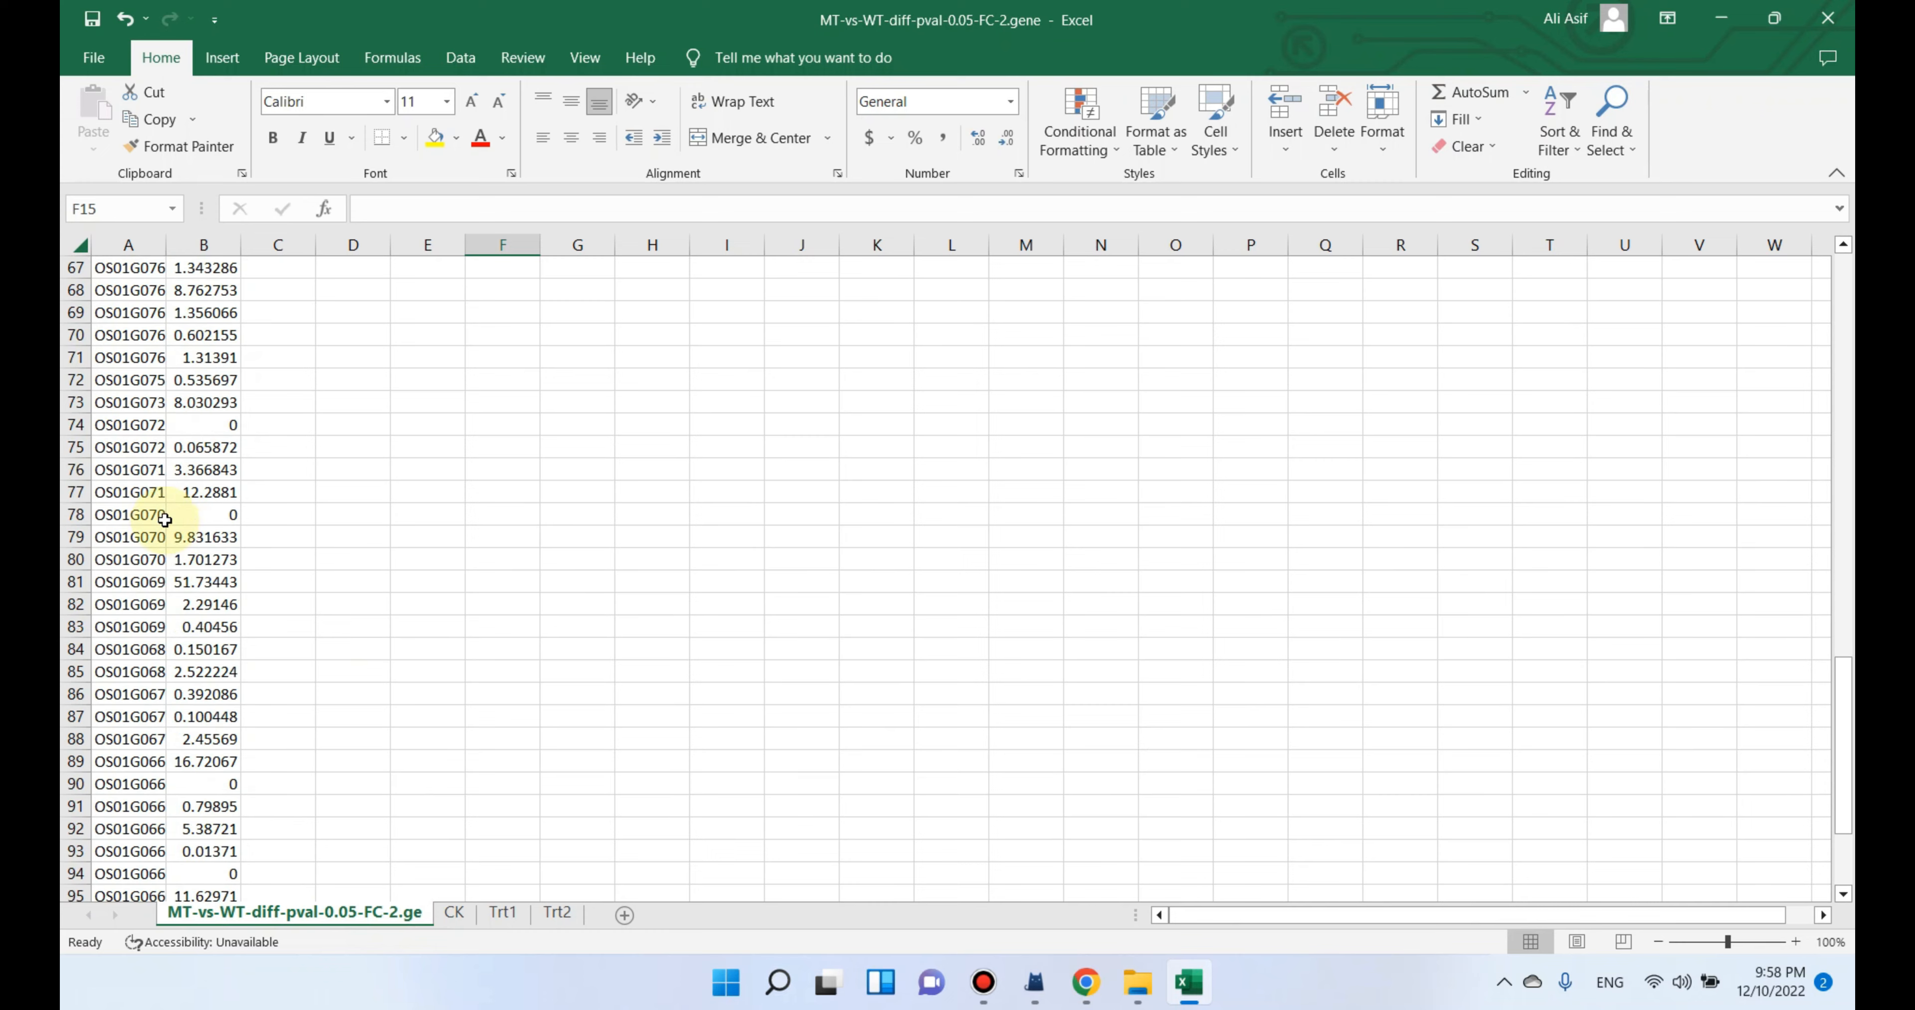
# Compare the gene ID lists on the CK and Trt1 sheets.
pyautogui.click(457, 920)
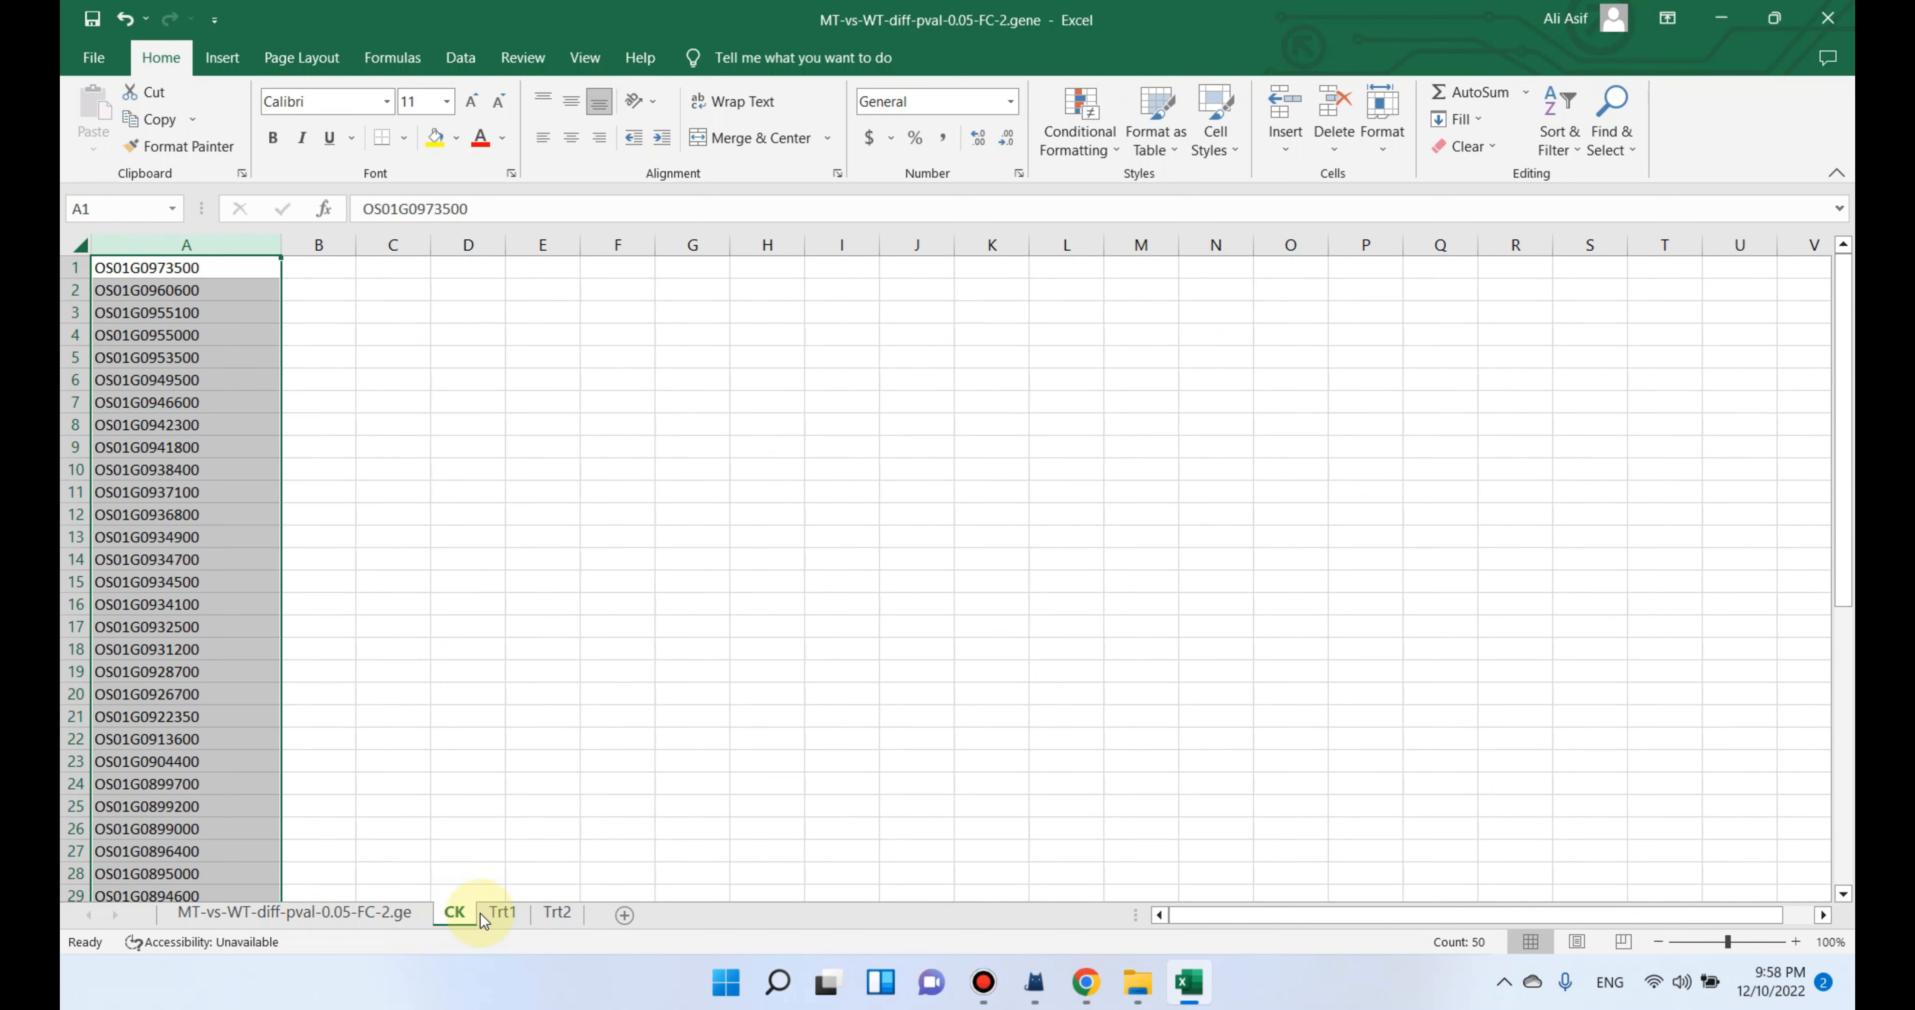
pyautogui.click(506, 918)
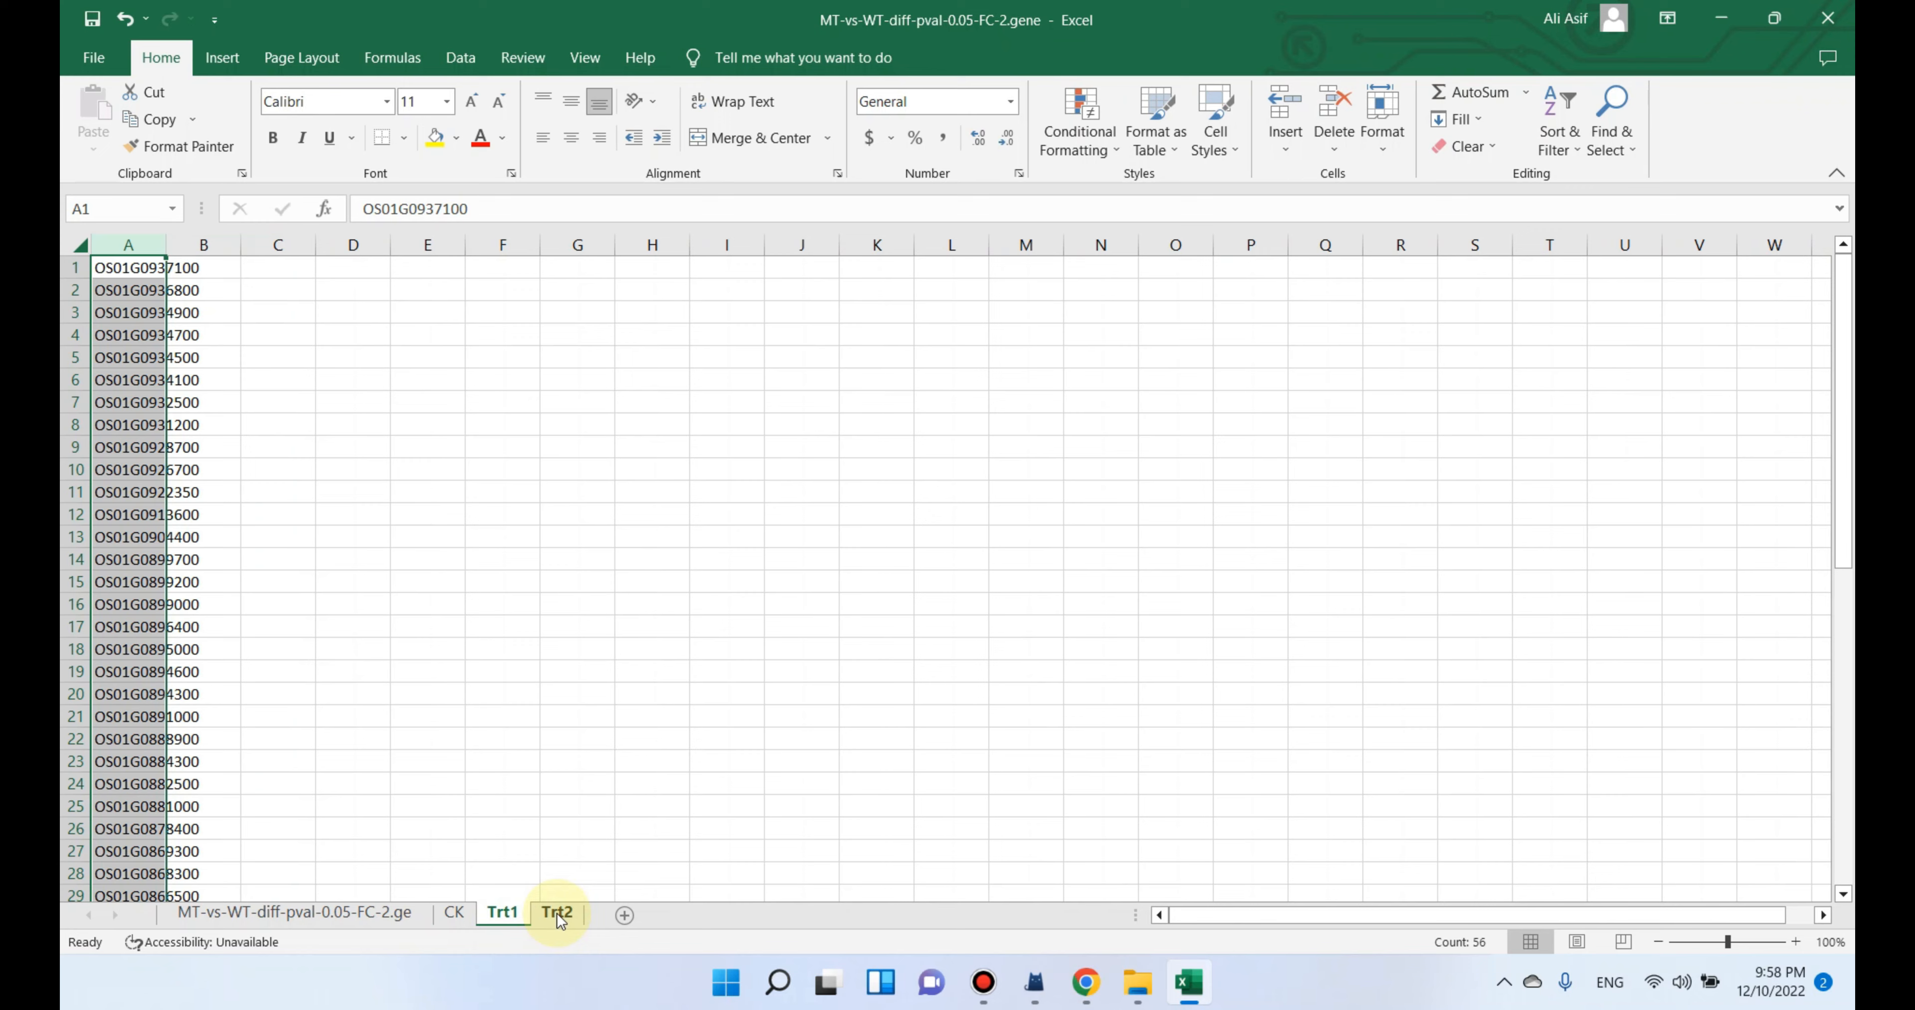
pyautogui.click(455, 914)
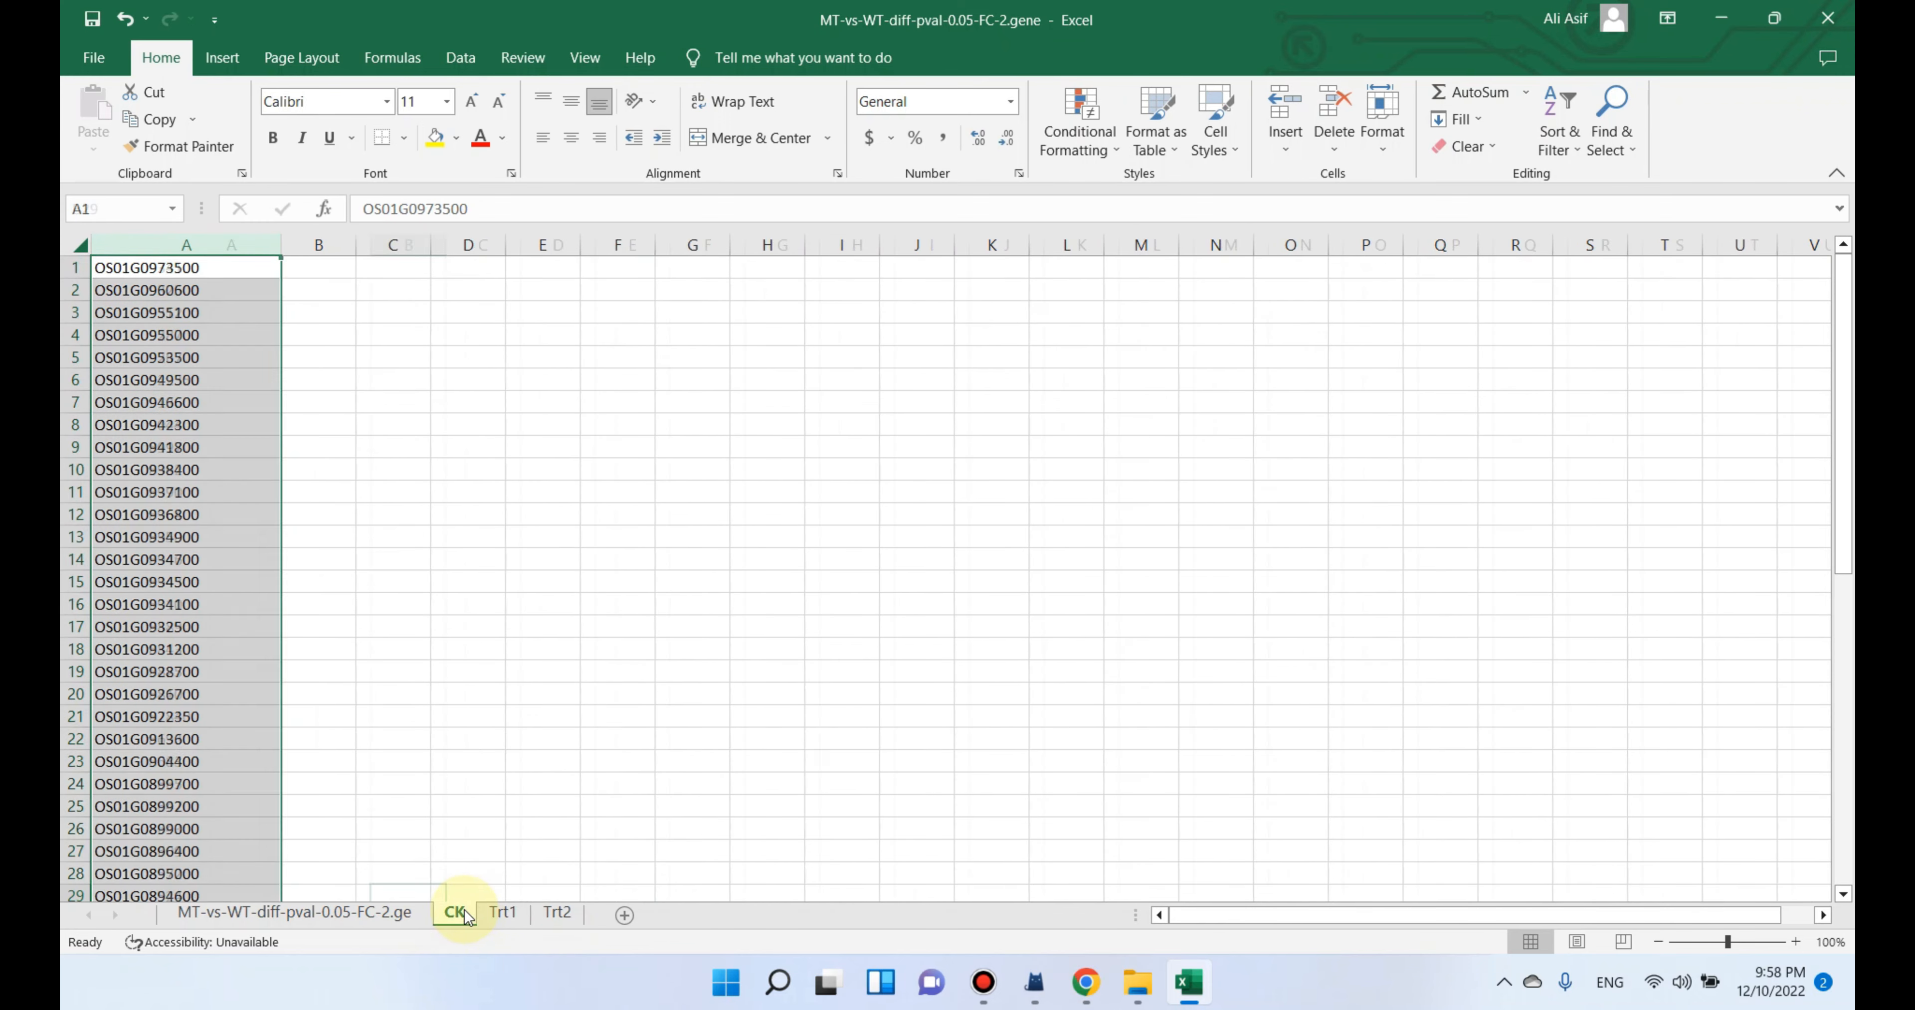
pyautogui.click(506, 919)
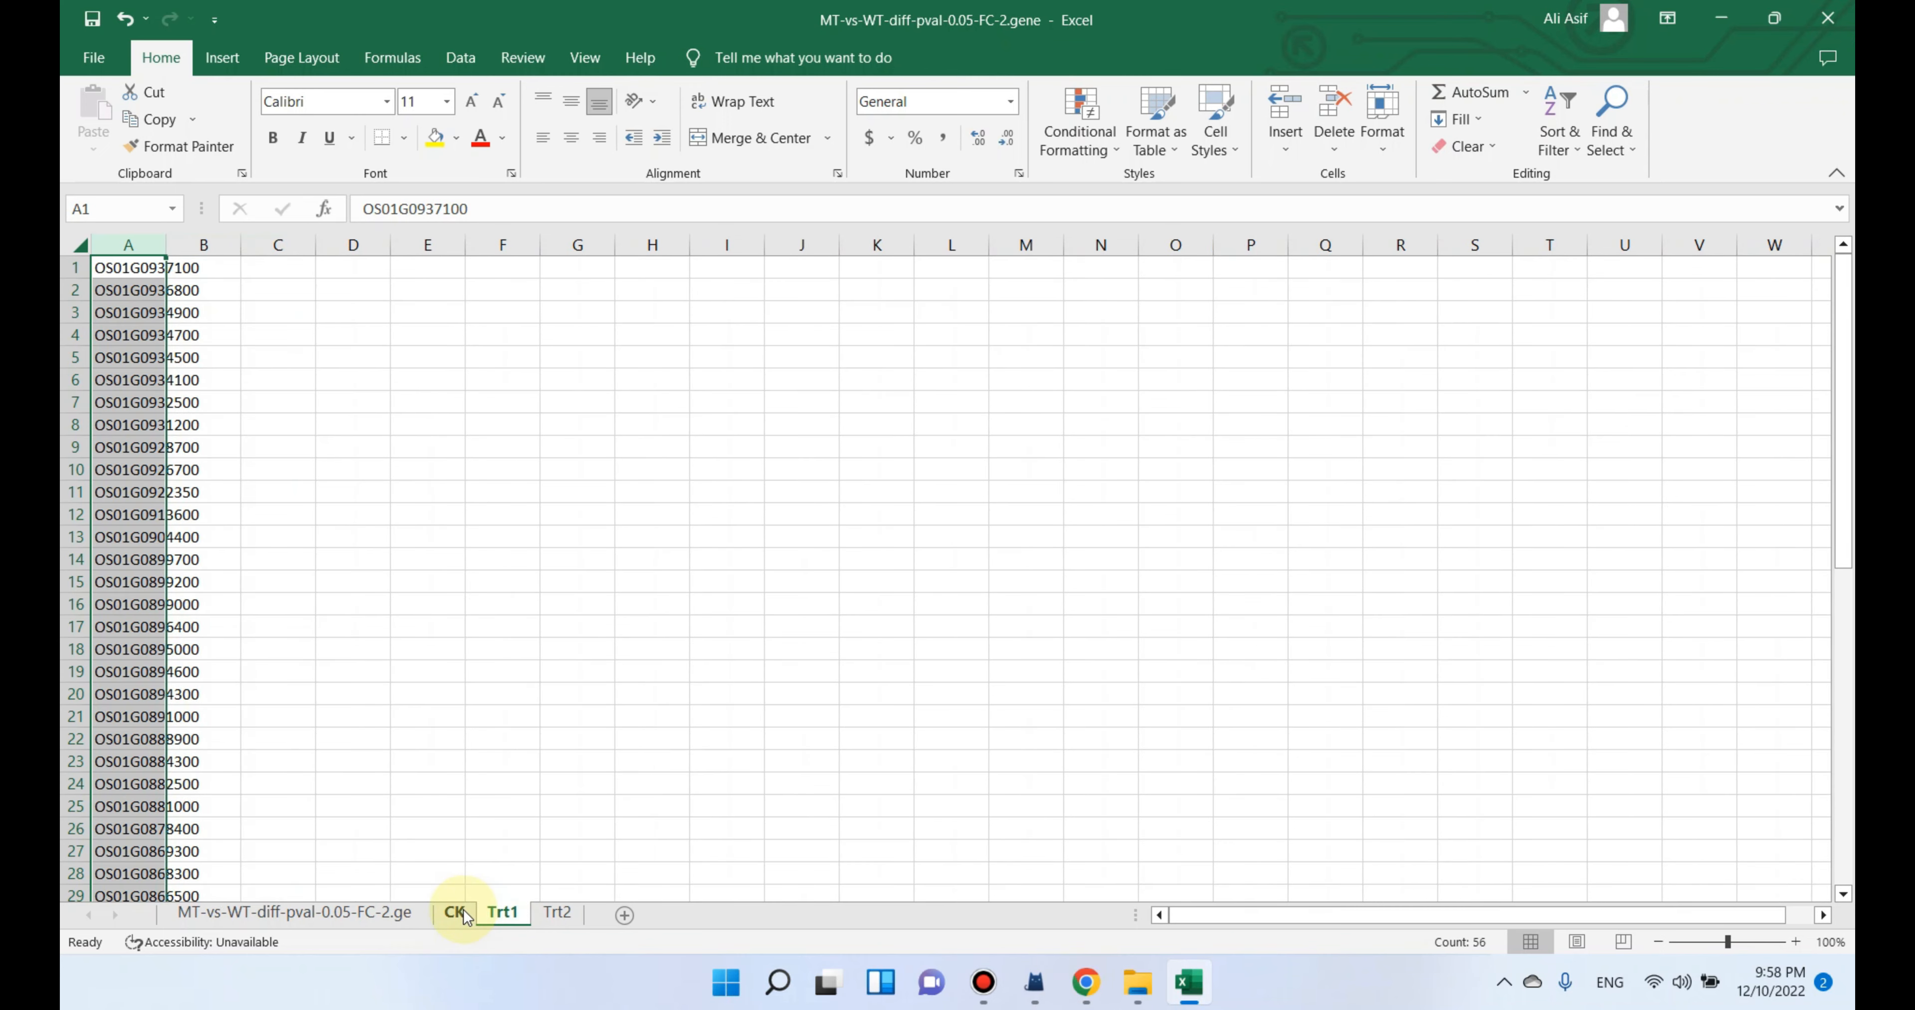
pyautogui.click(455, 913)
pyautogui.click(506, 919)
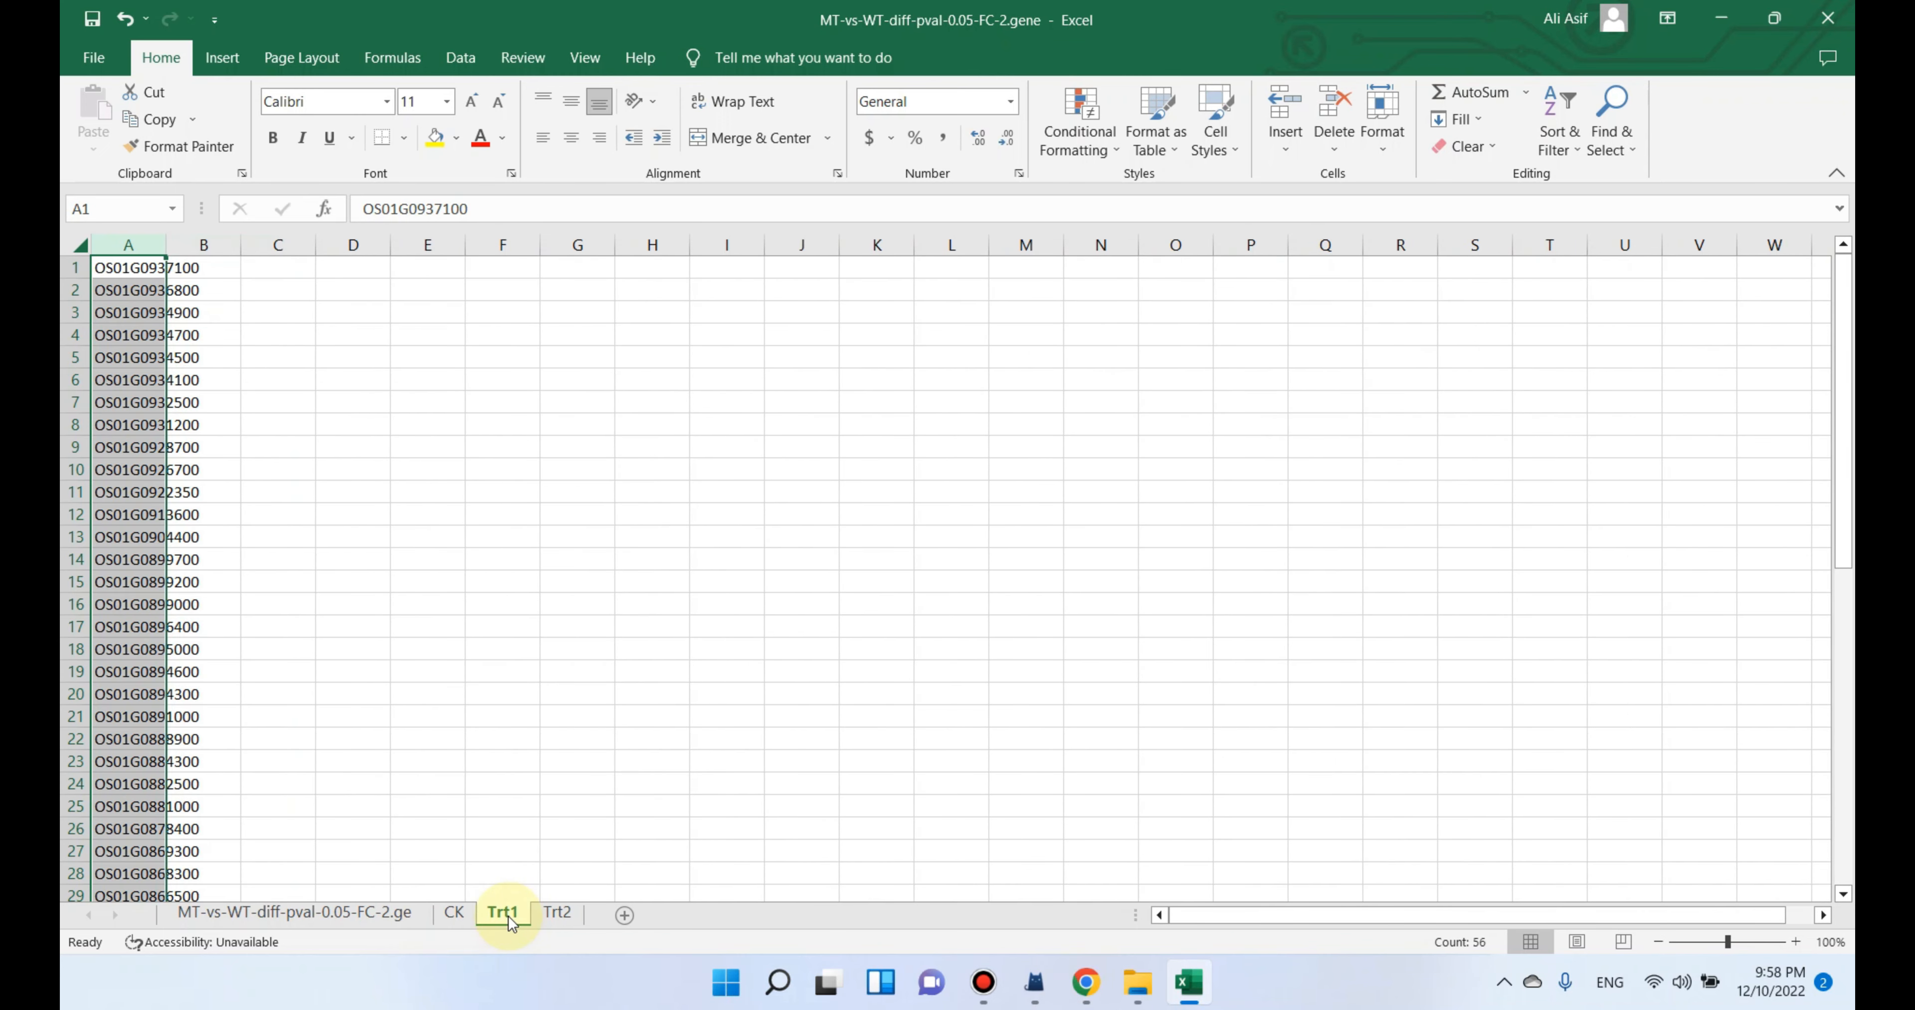
pyautogui.click(467, 913)
pyautogui.click(504, 919)
pyautogui.click(458, 913)
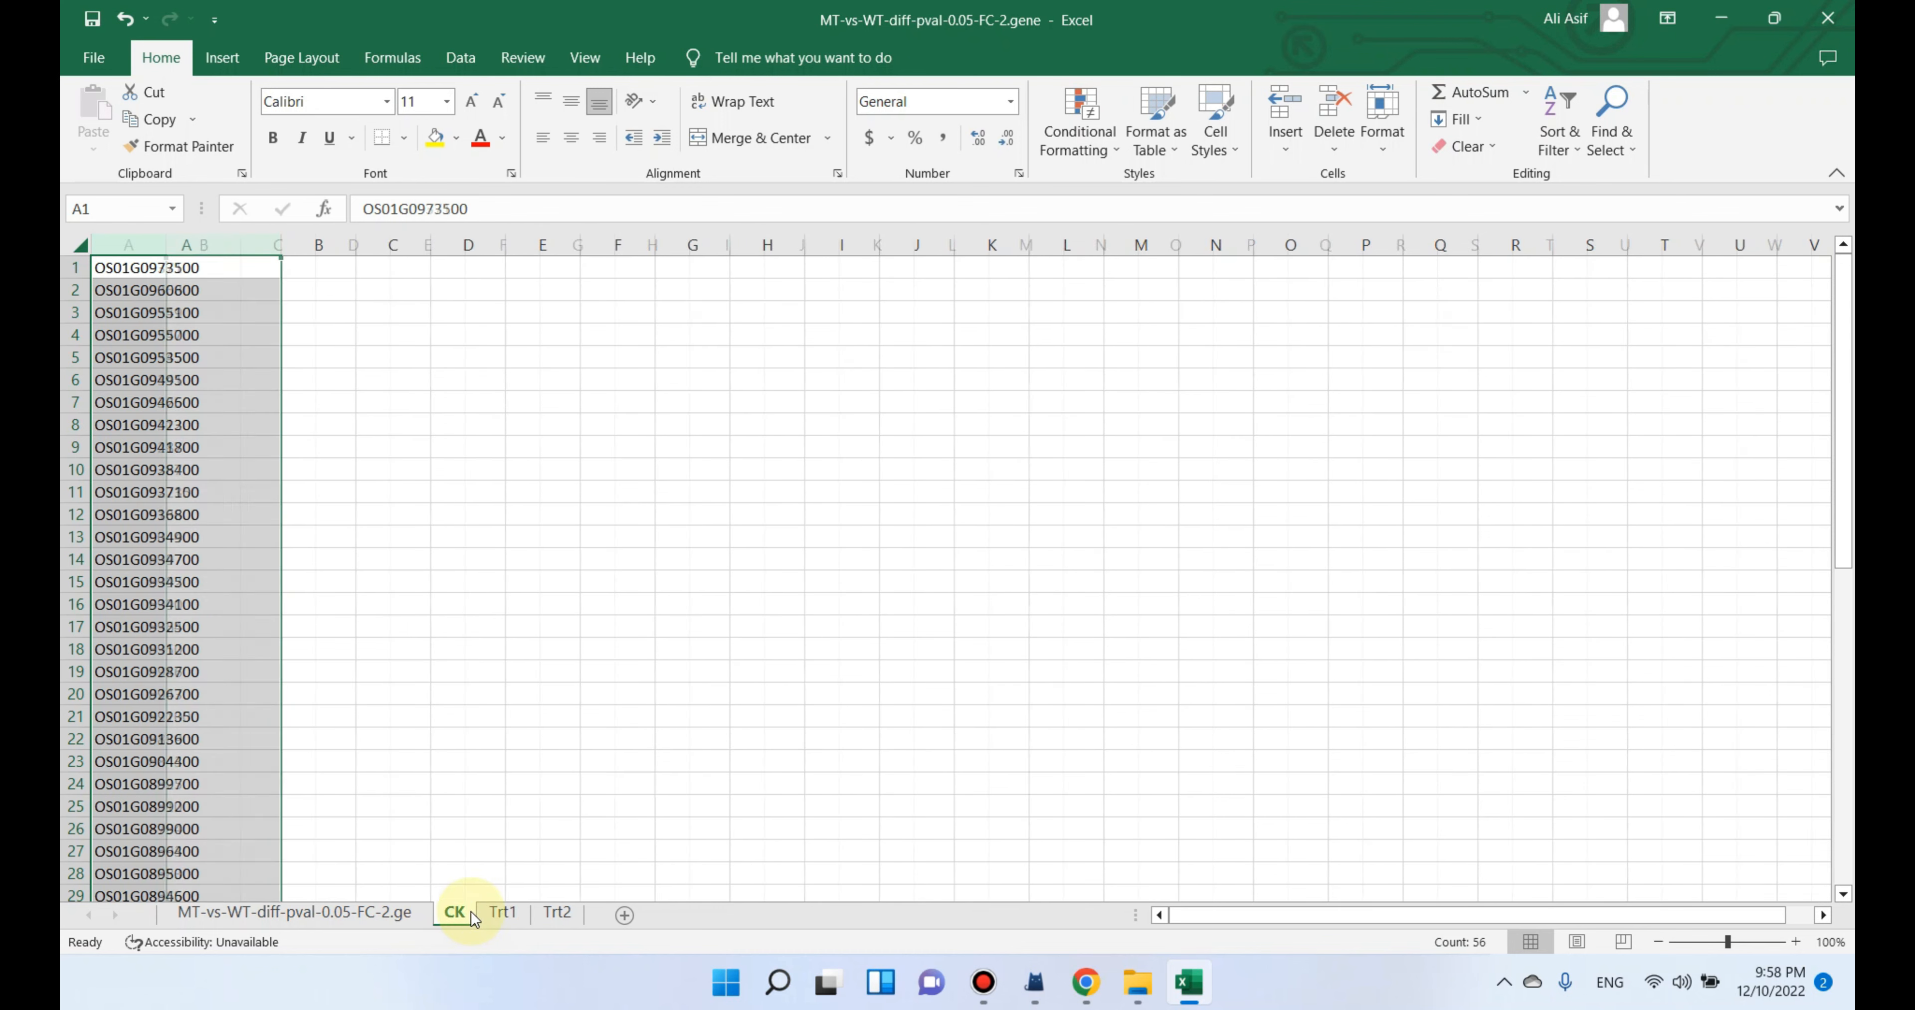
pyautogui.click(506, 920)
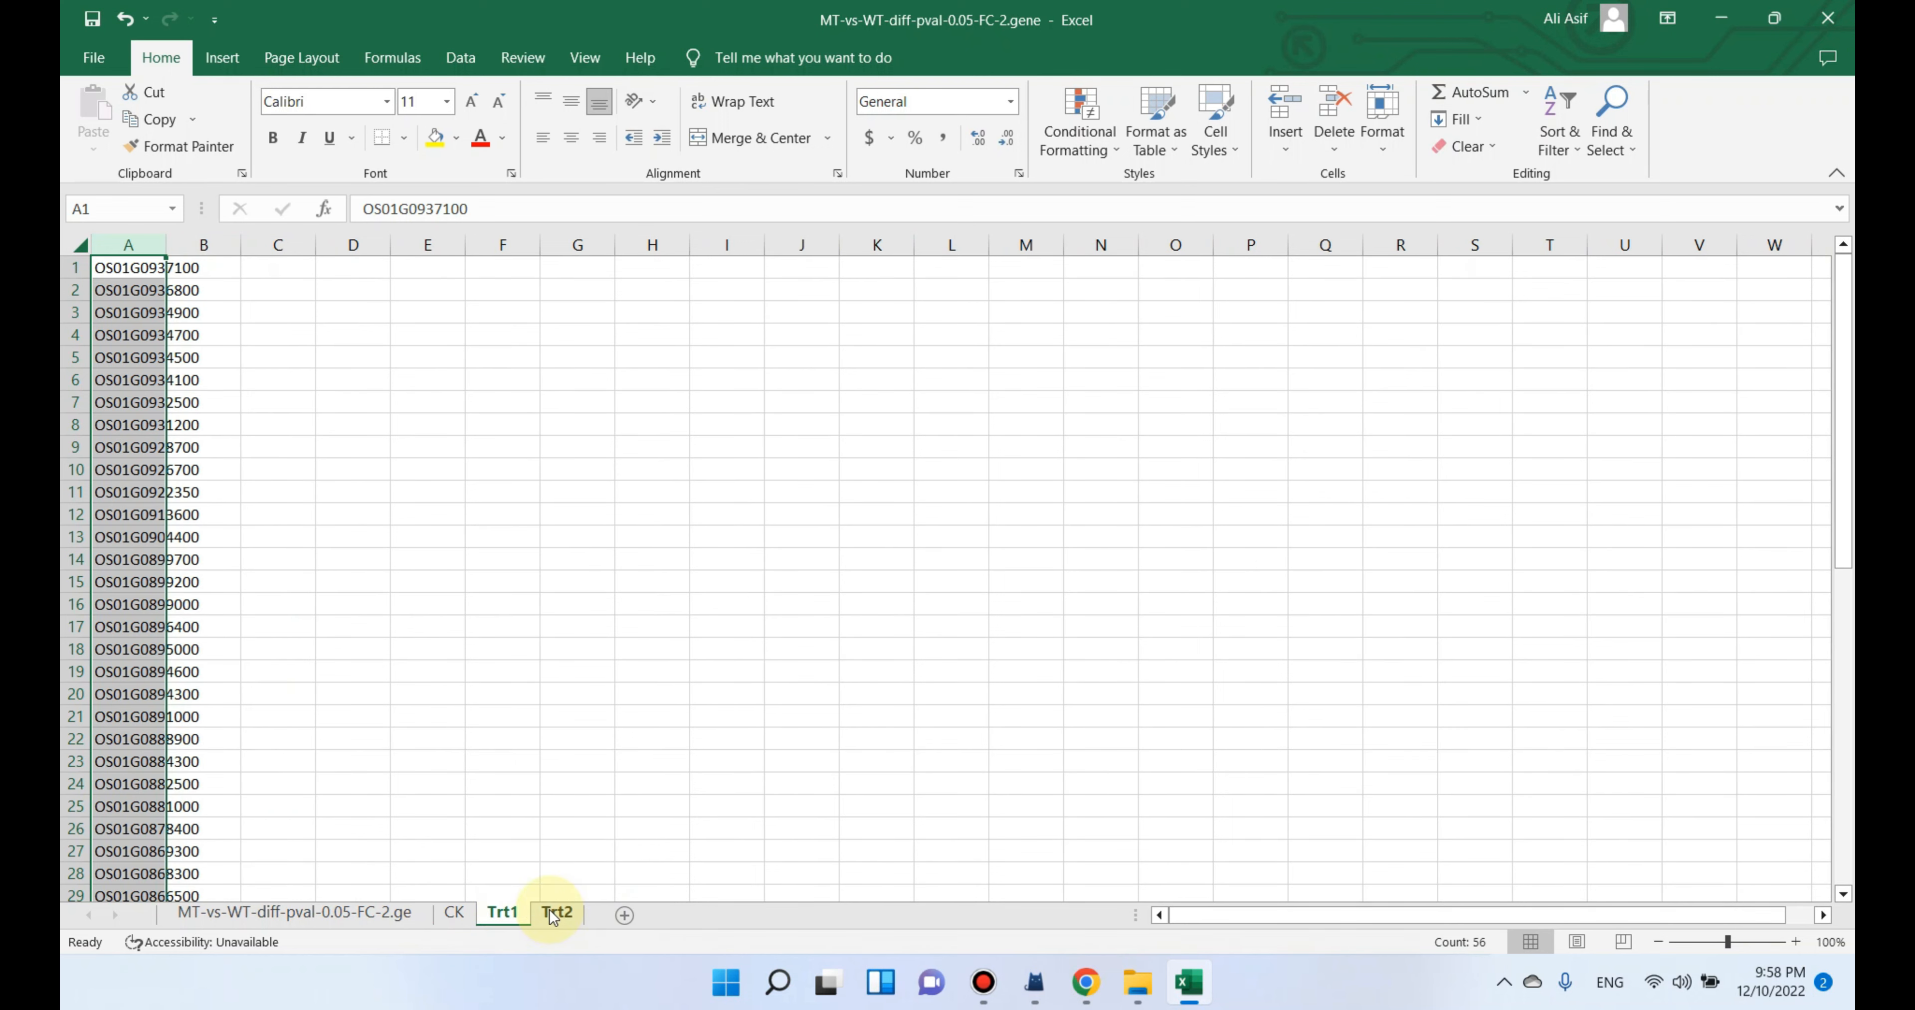
# Examine the gene ID list on the Trt2 sheet against those on the Trt1 and CK sheets.
pyautogui.click(556, 915)
pyautogui.click(506, 916)
pyautogui.click(554, 915)
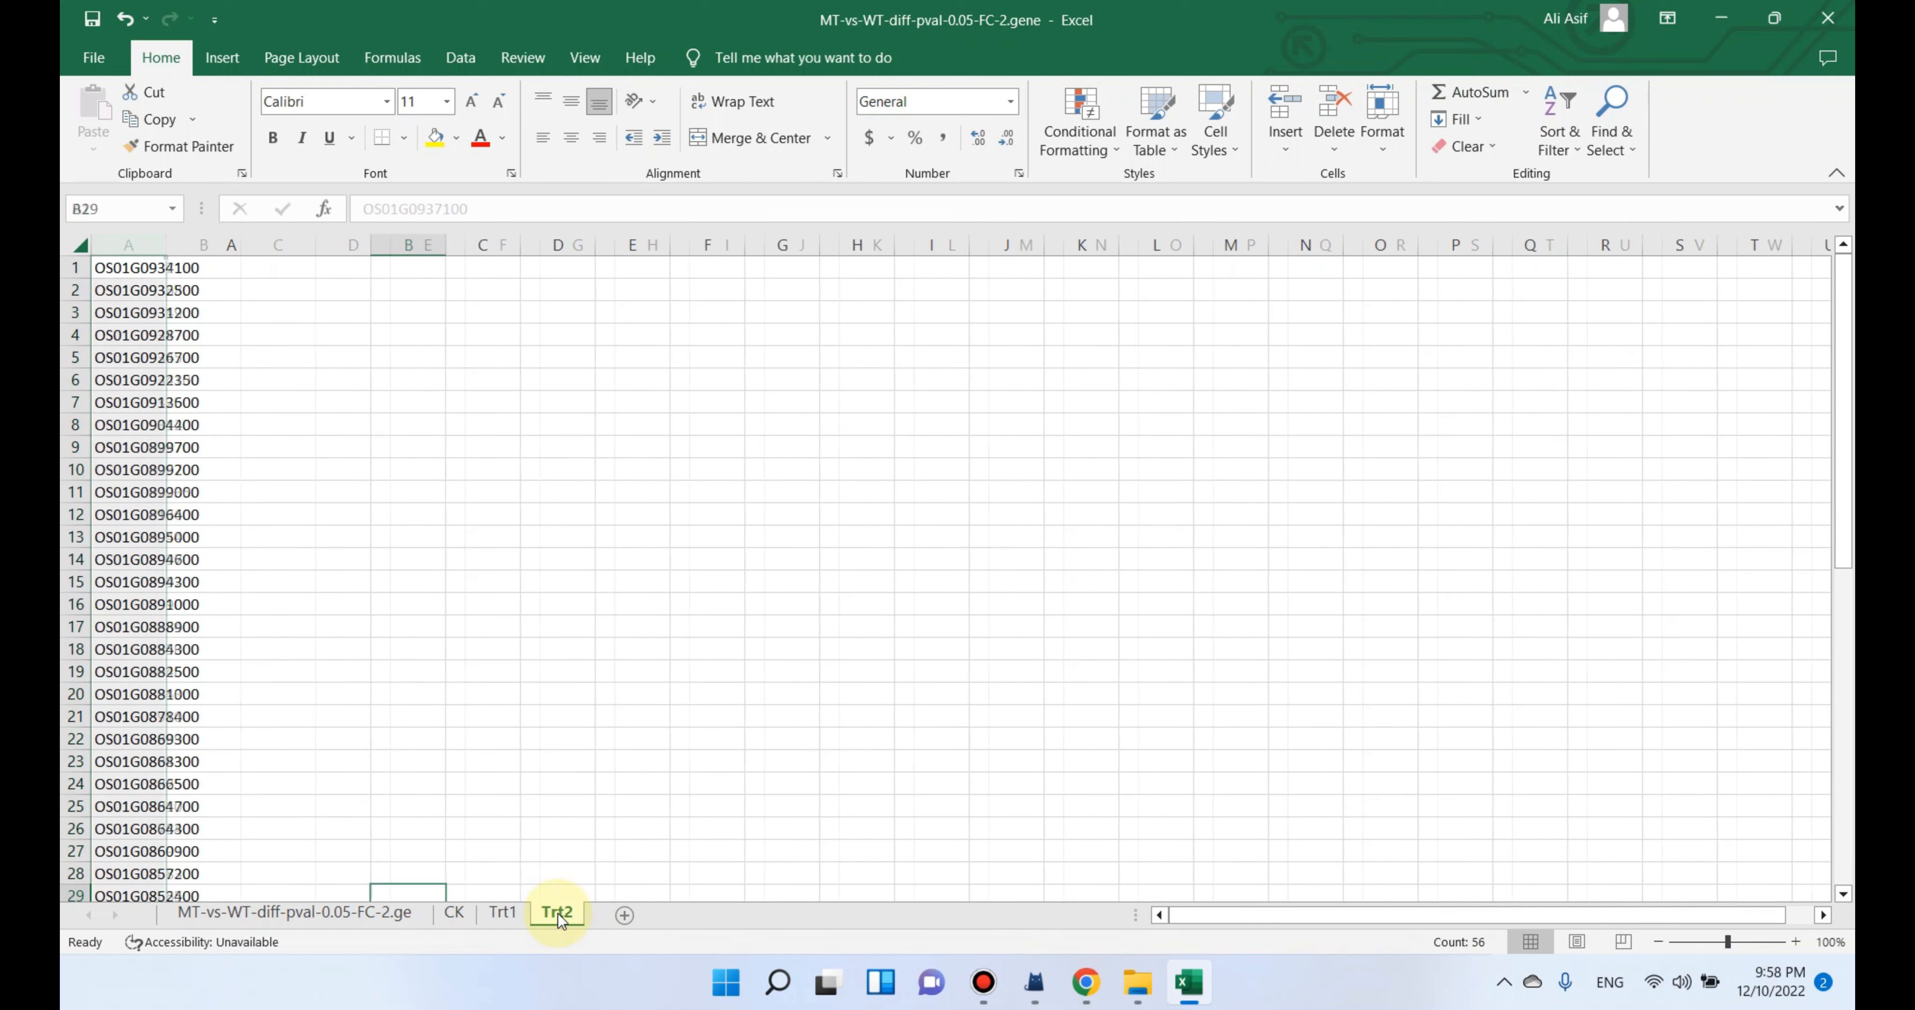
pyautogui.click(465, 914)
pyautogui.click(503, 913)
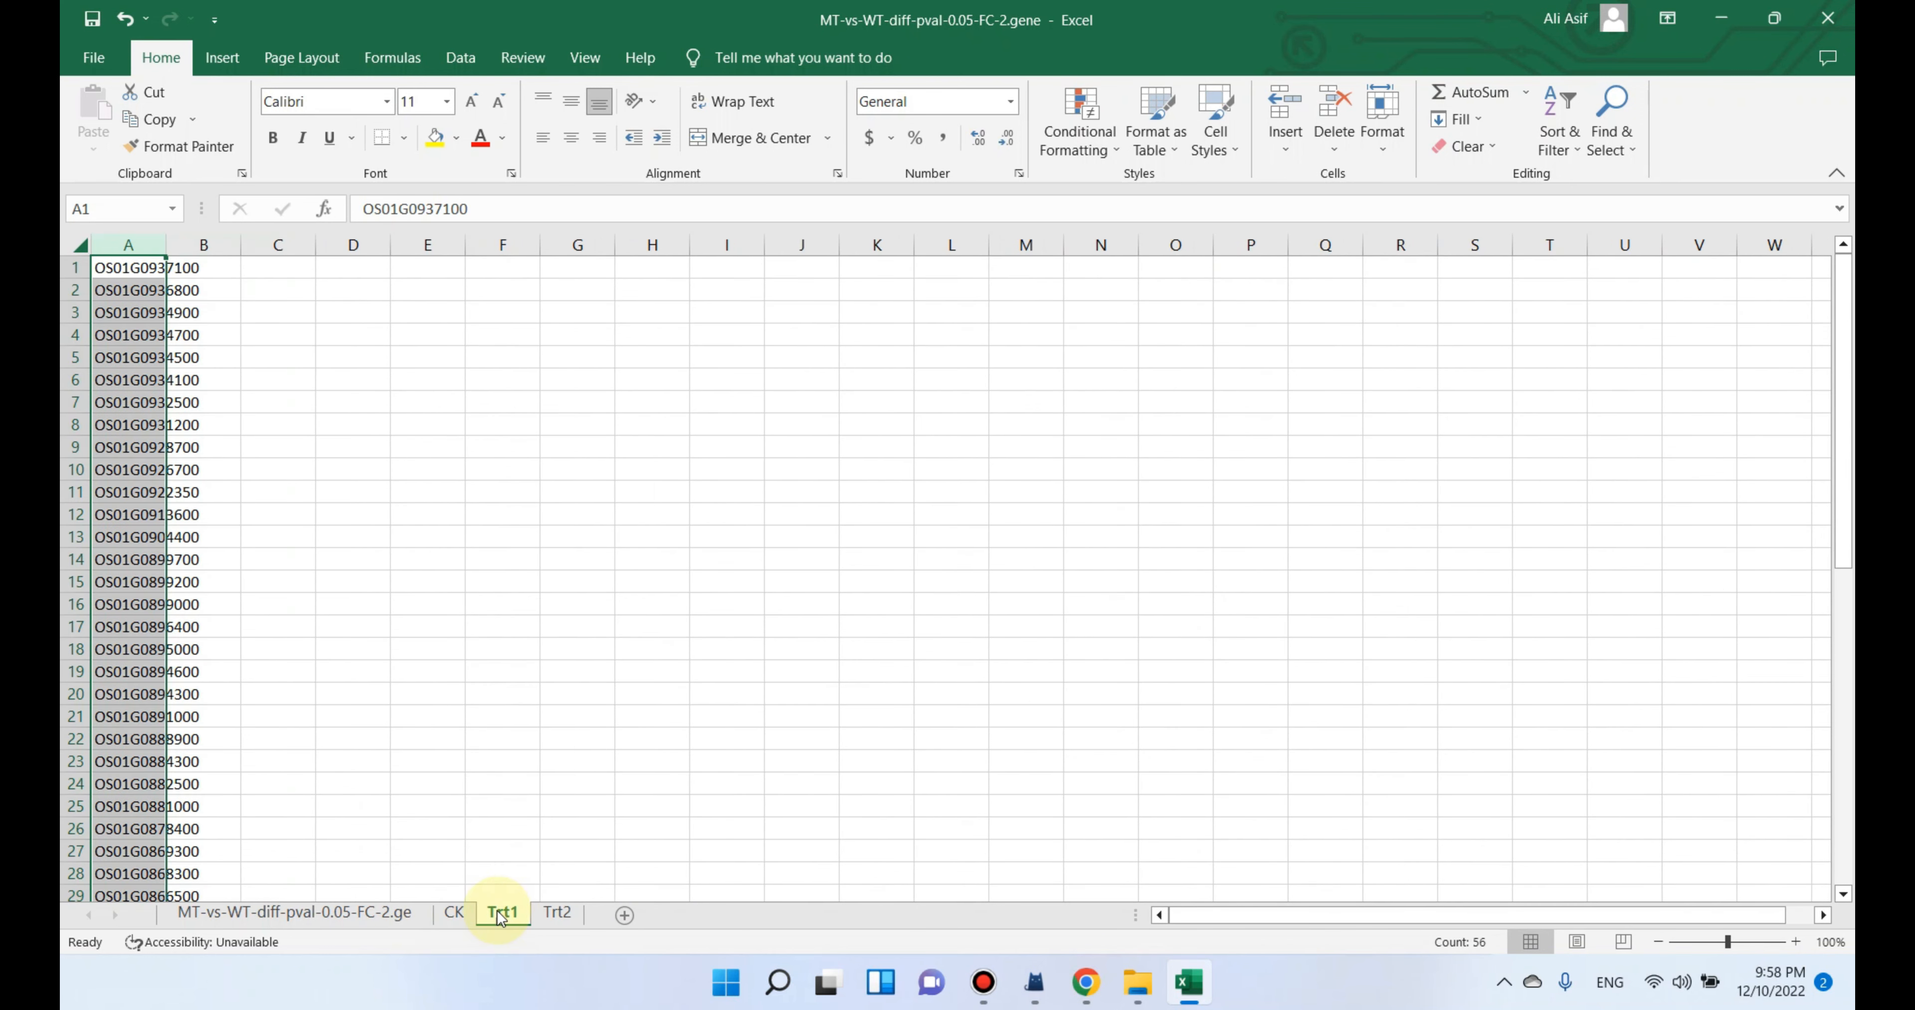
pyautogui.click(458, 915)
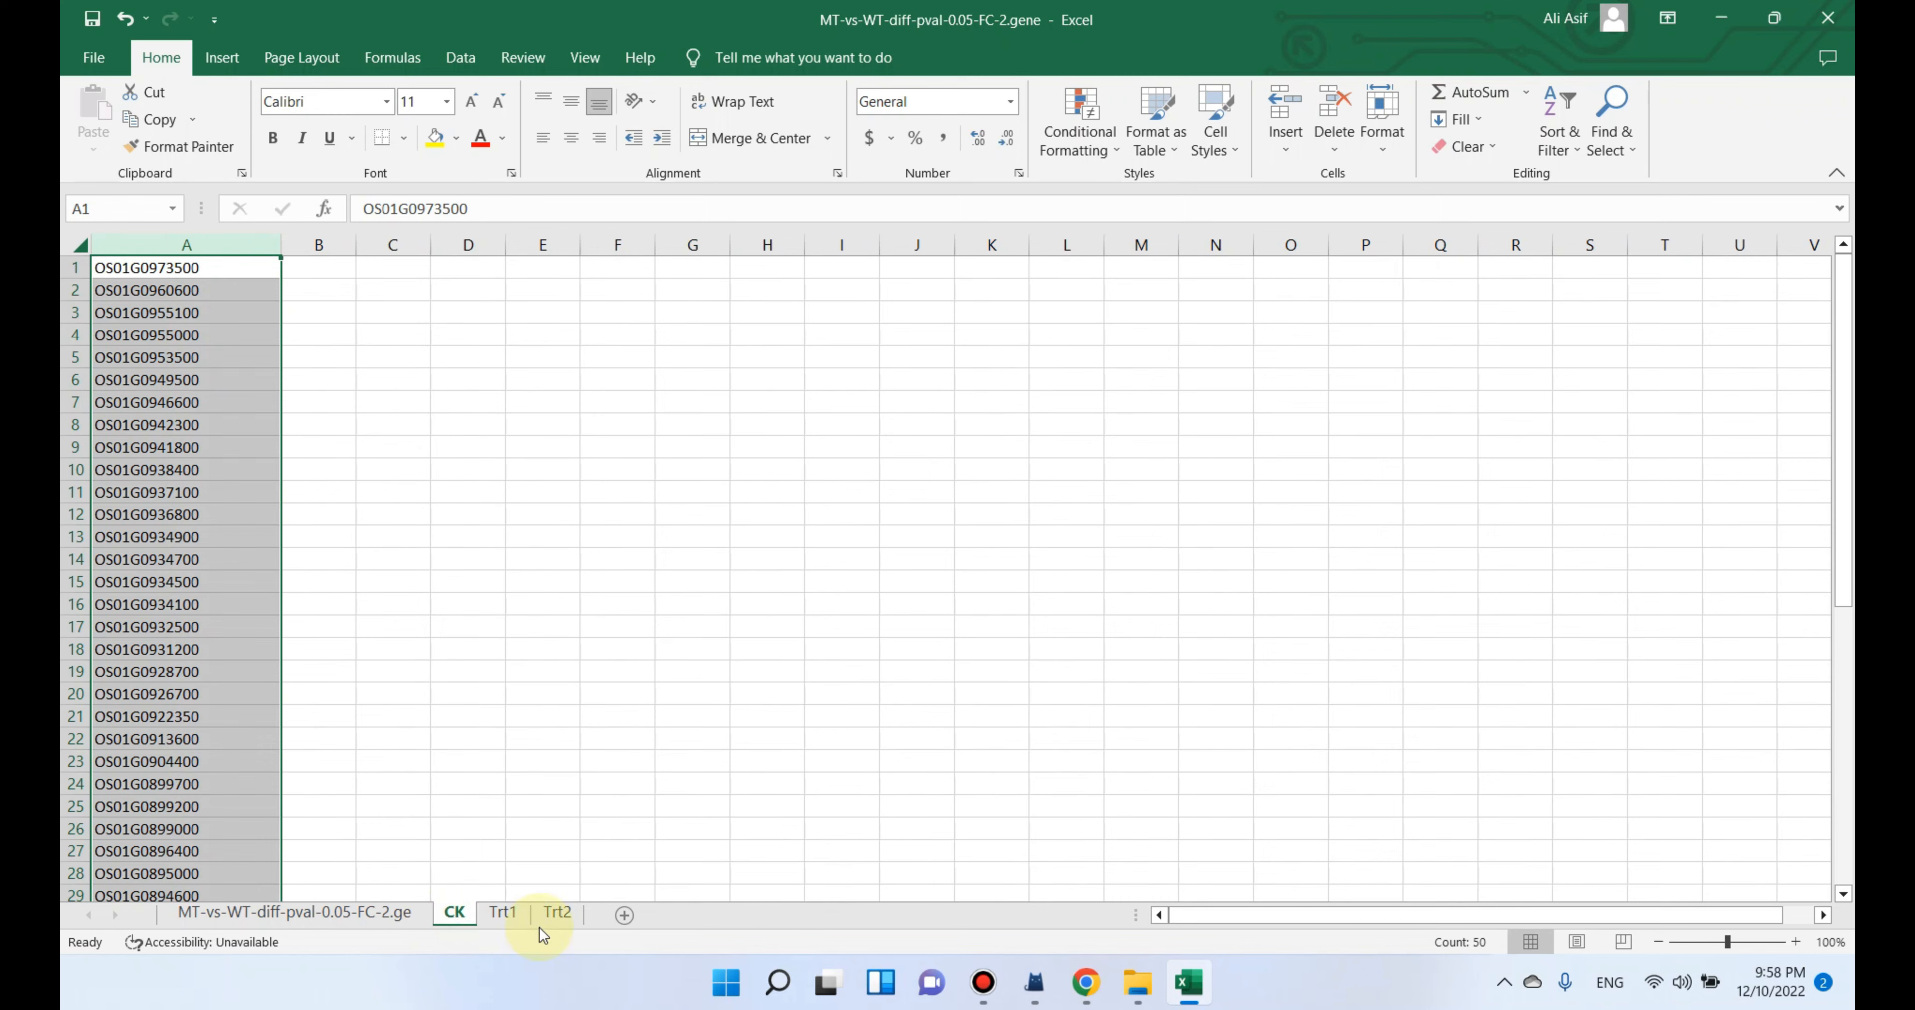
pyautogui.click(572, 919)
pyautogui.click(509, 913)
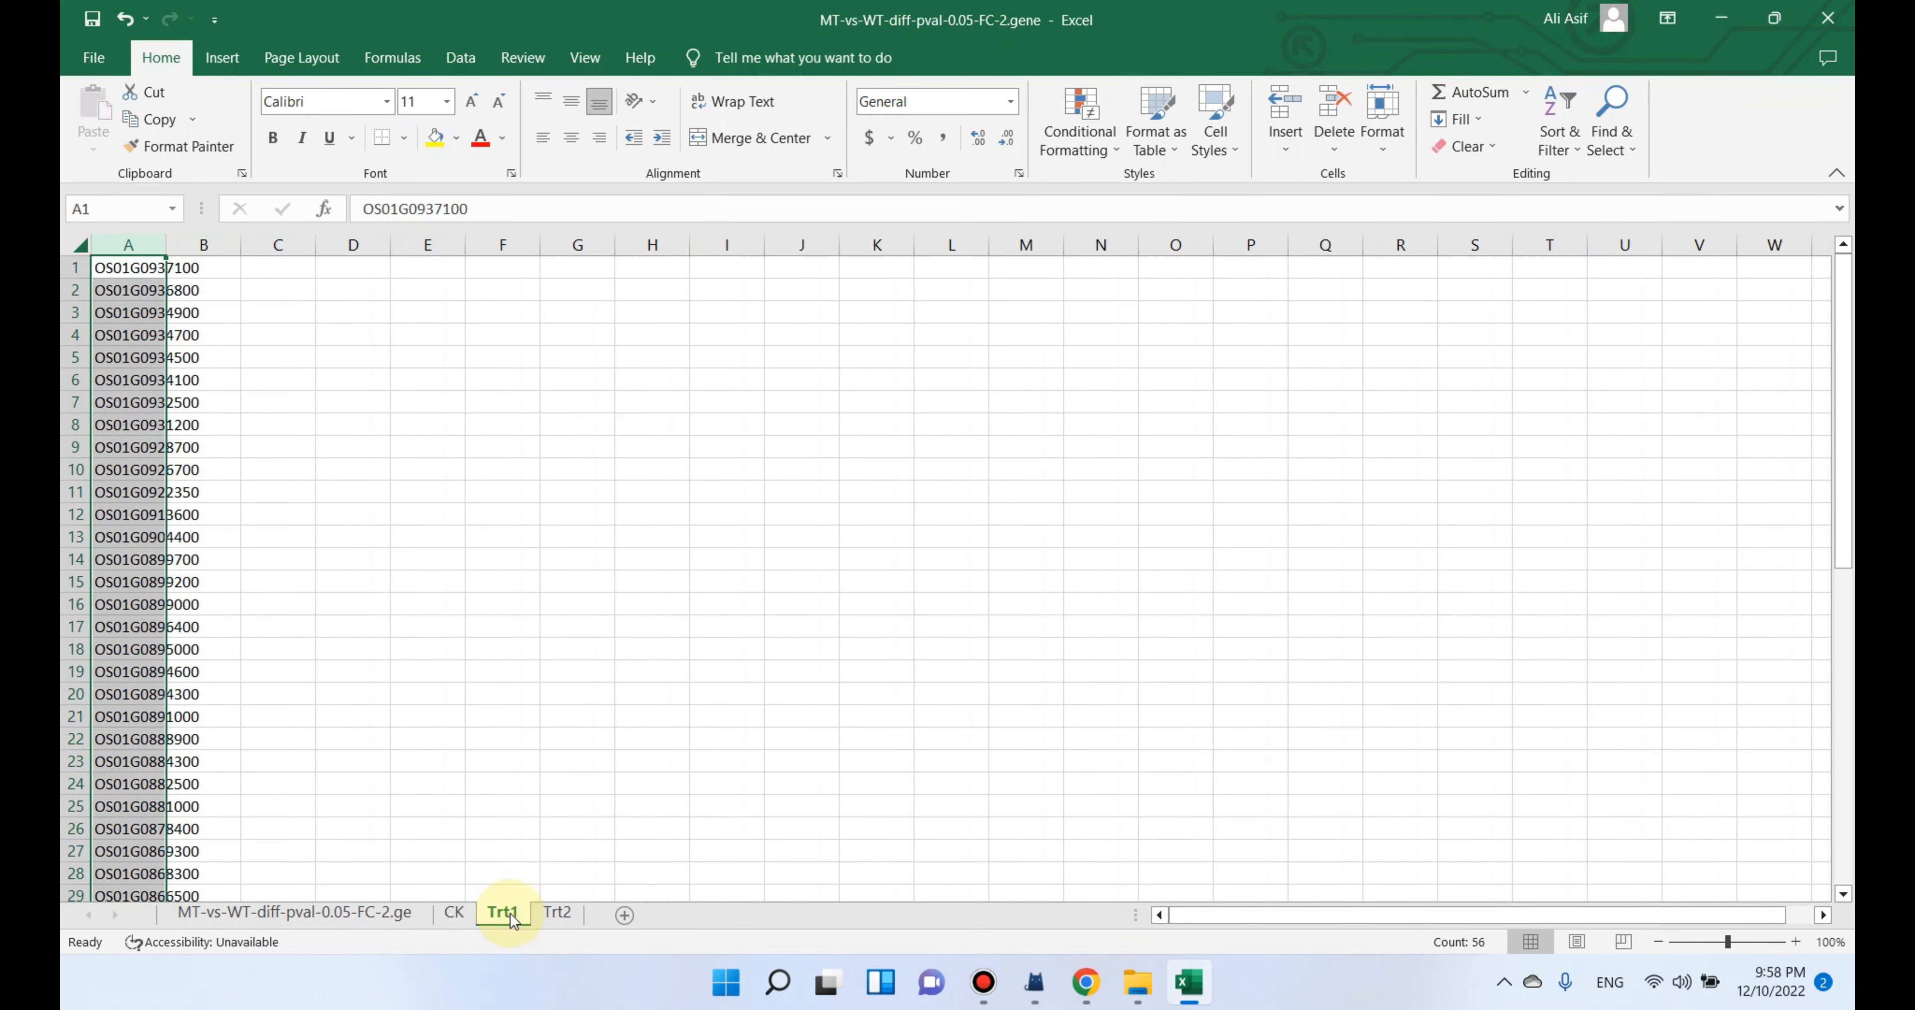
pyautogui.click(570, 914)
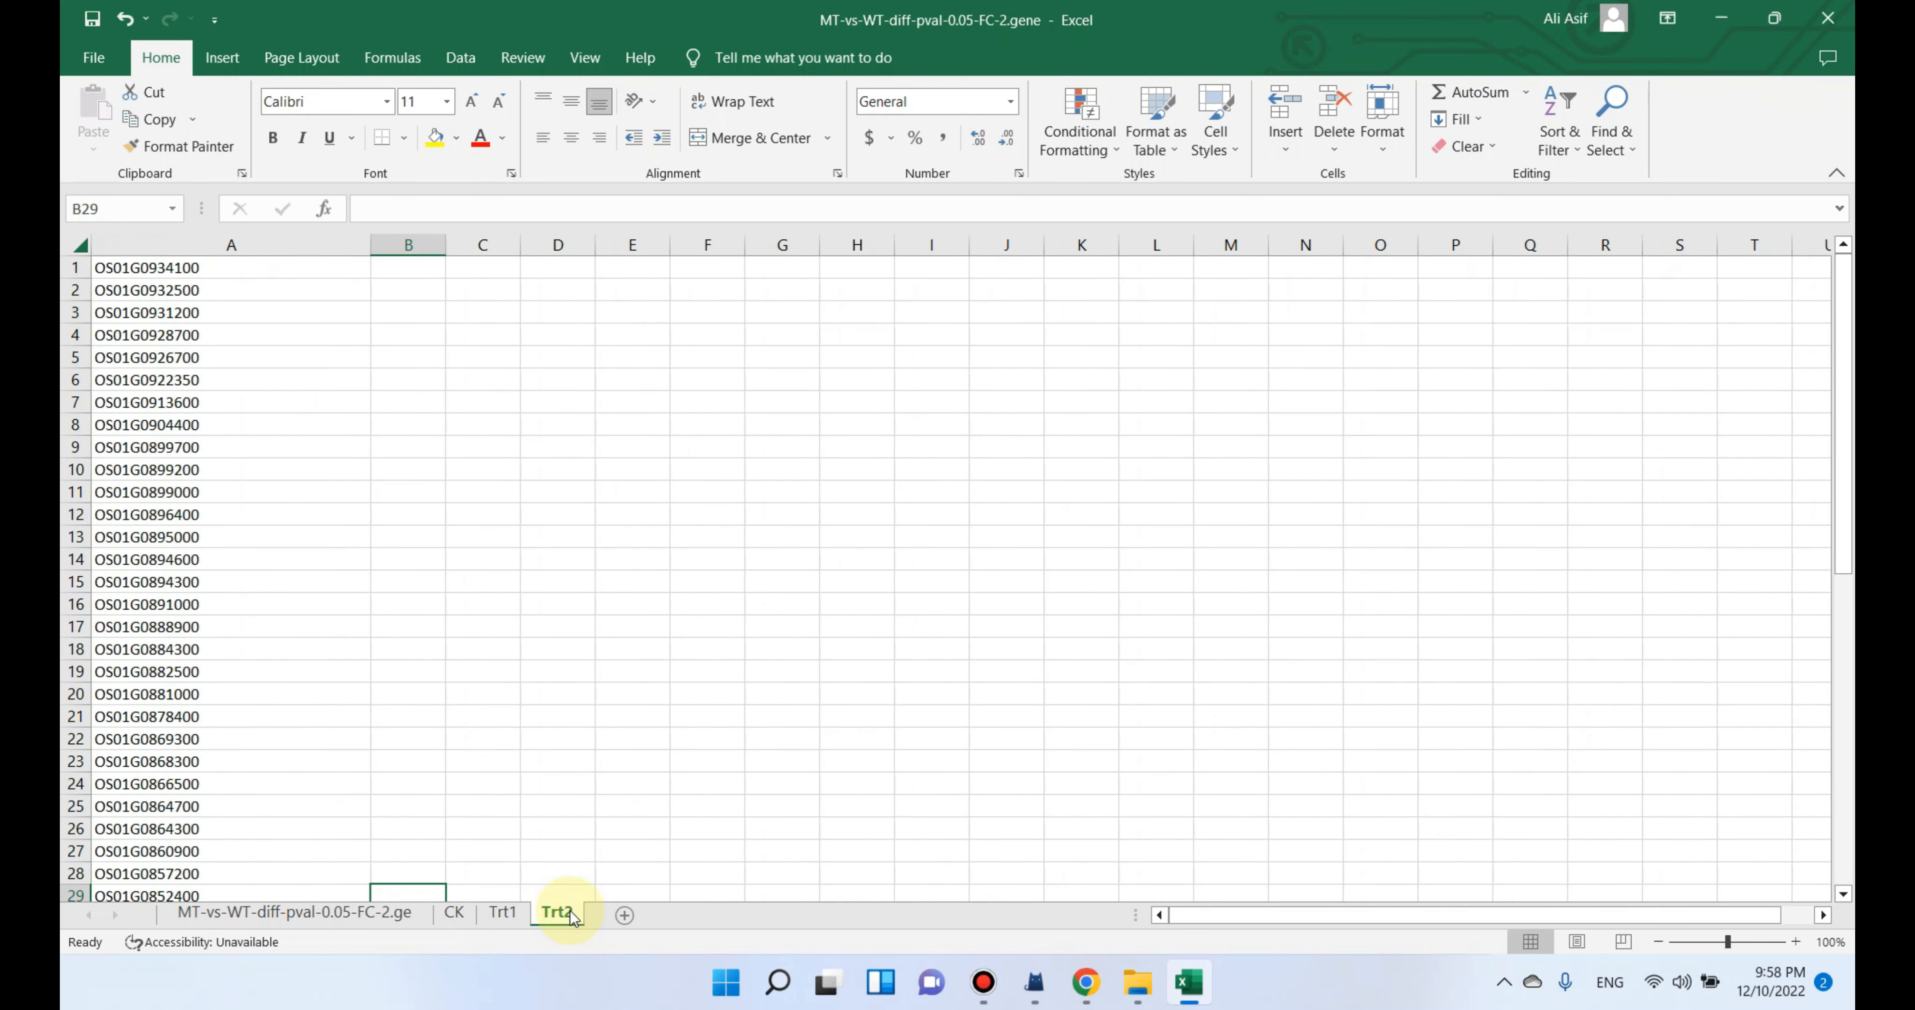
pyautogui.click(496, 917)
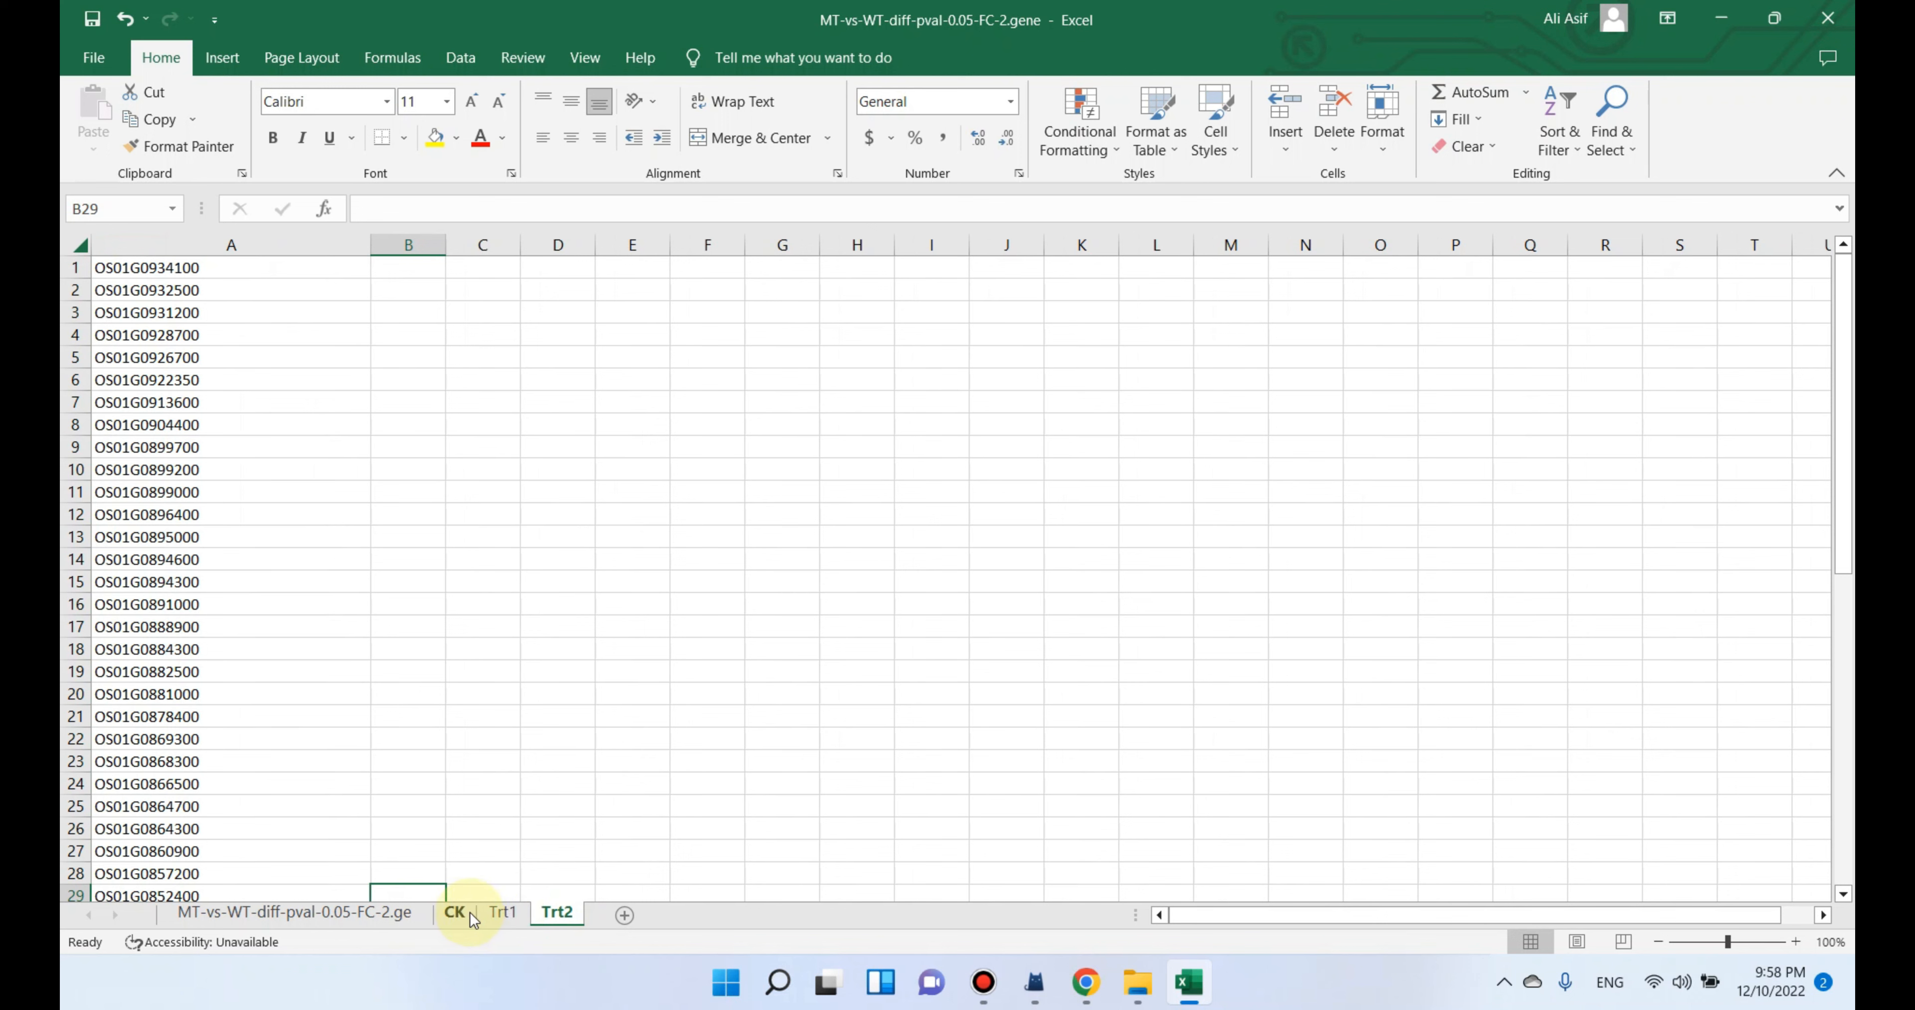
# Switch back to Venny in the browser and rename List 1 as "Control (CK)".
pyautogui.click(1088, 983)
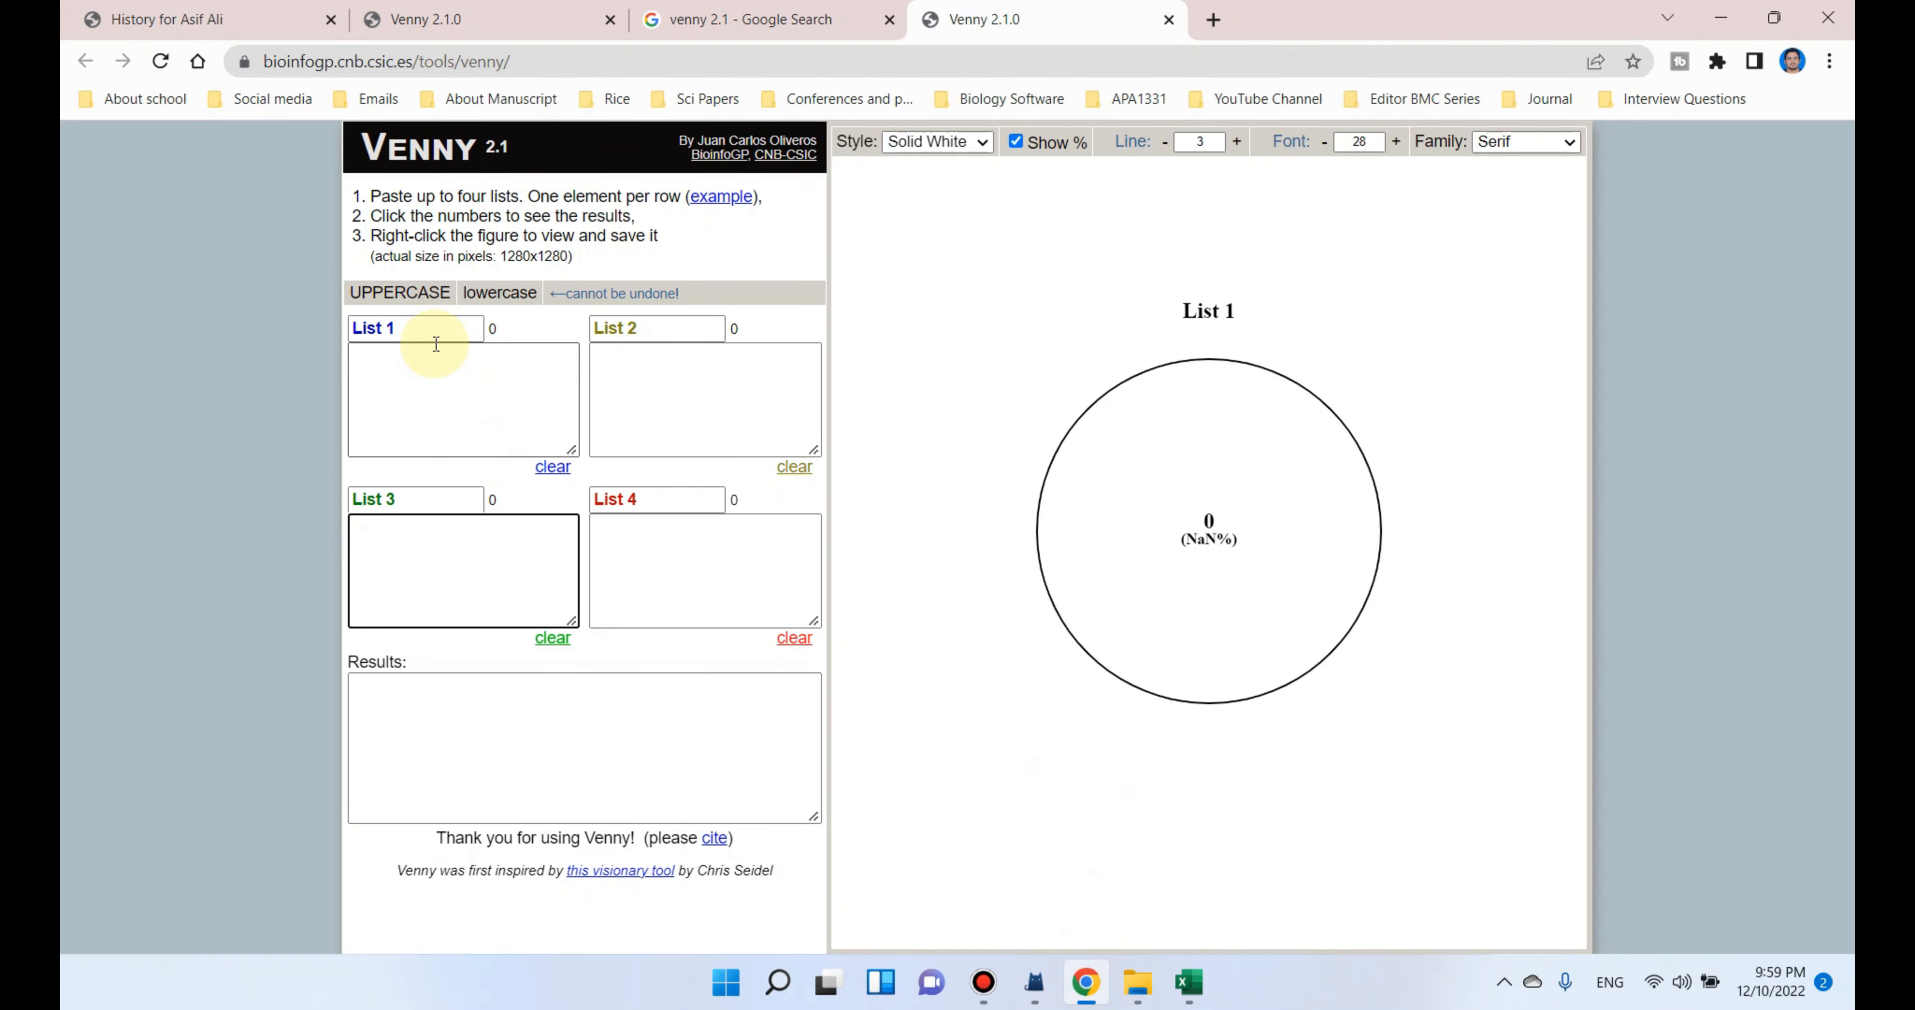
pyautogui.click(413, 326)
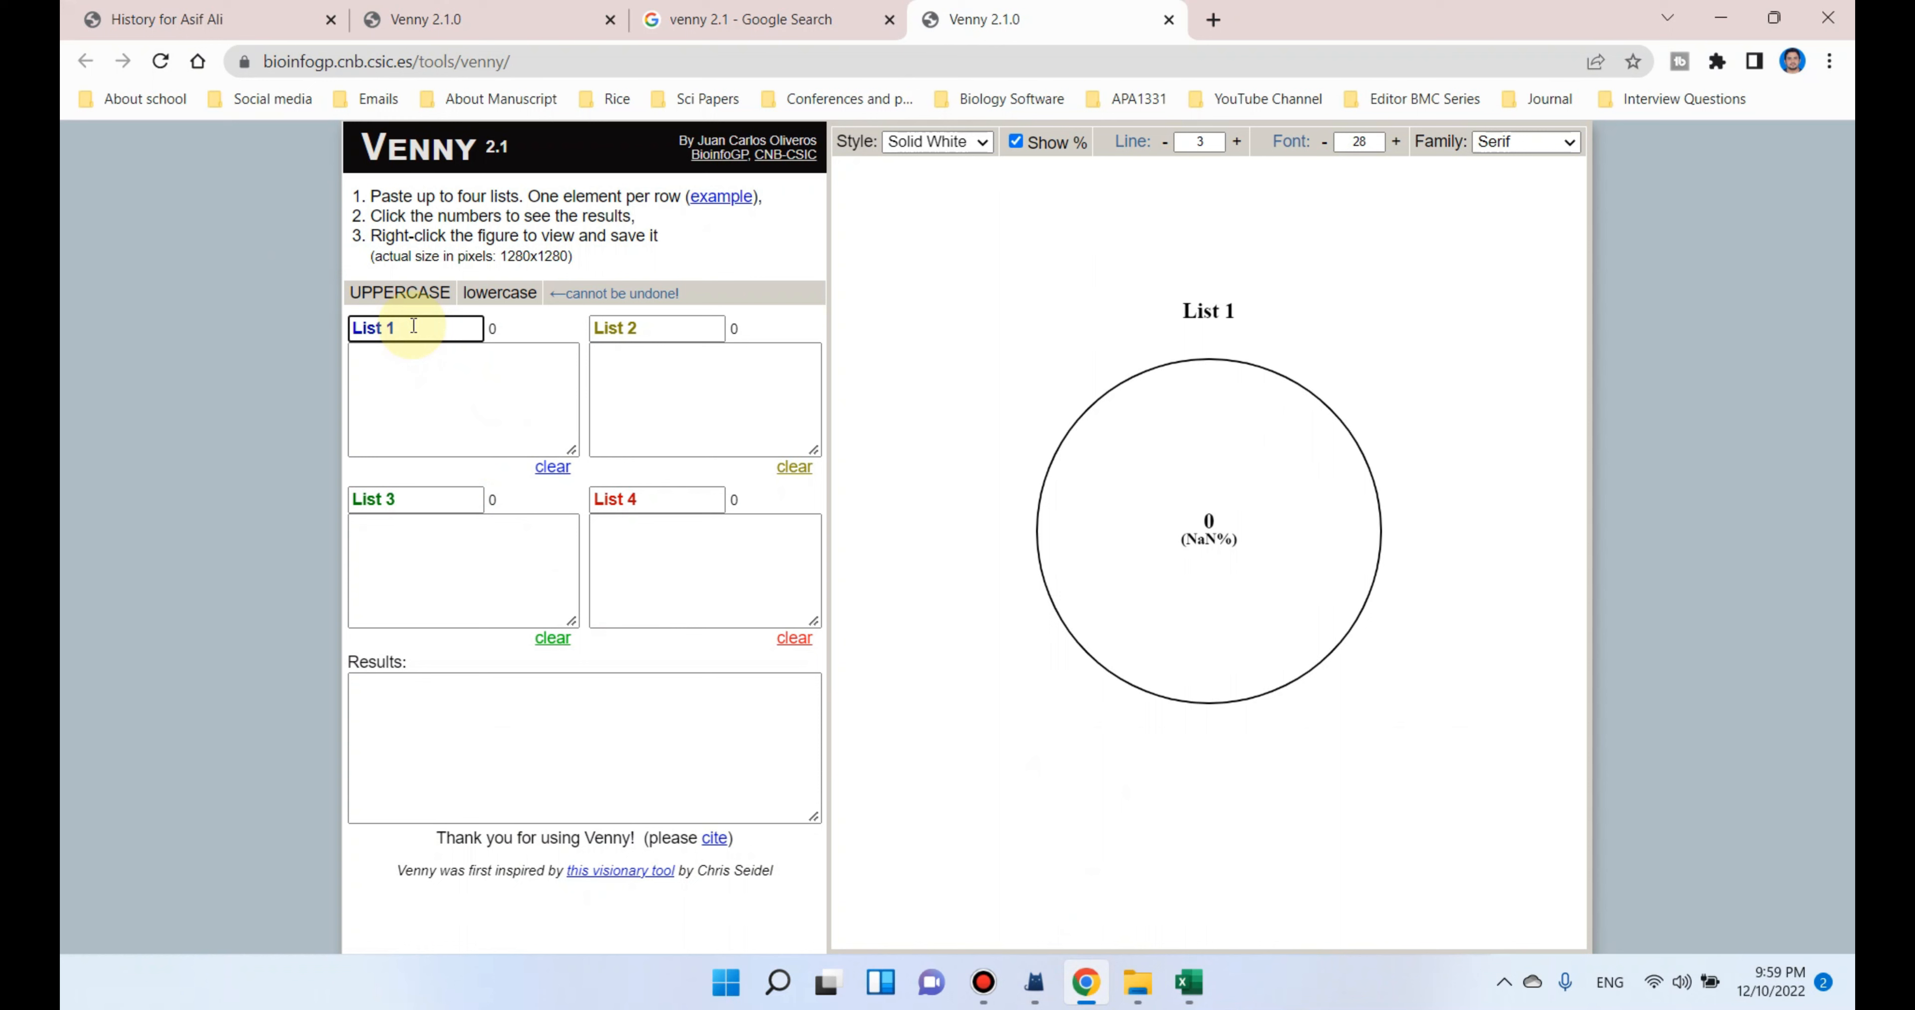
pyautogui.press('BackSpace')
pyautogui.press('BackSpace')
pyautogui.press('BackSpace')
pyautogui.press('BackSpace')
pyautogui.write('Controk')
pyautogui.write('l')
pyautogui.write(' ()')
pyautogui.write('CK')
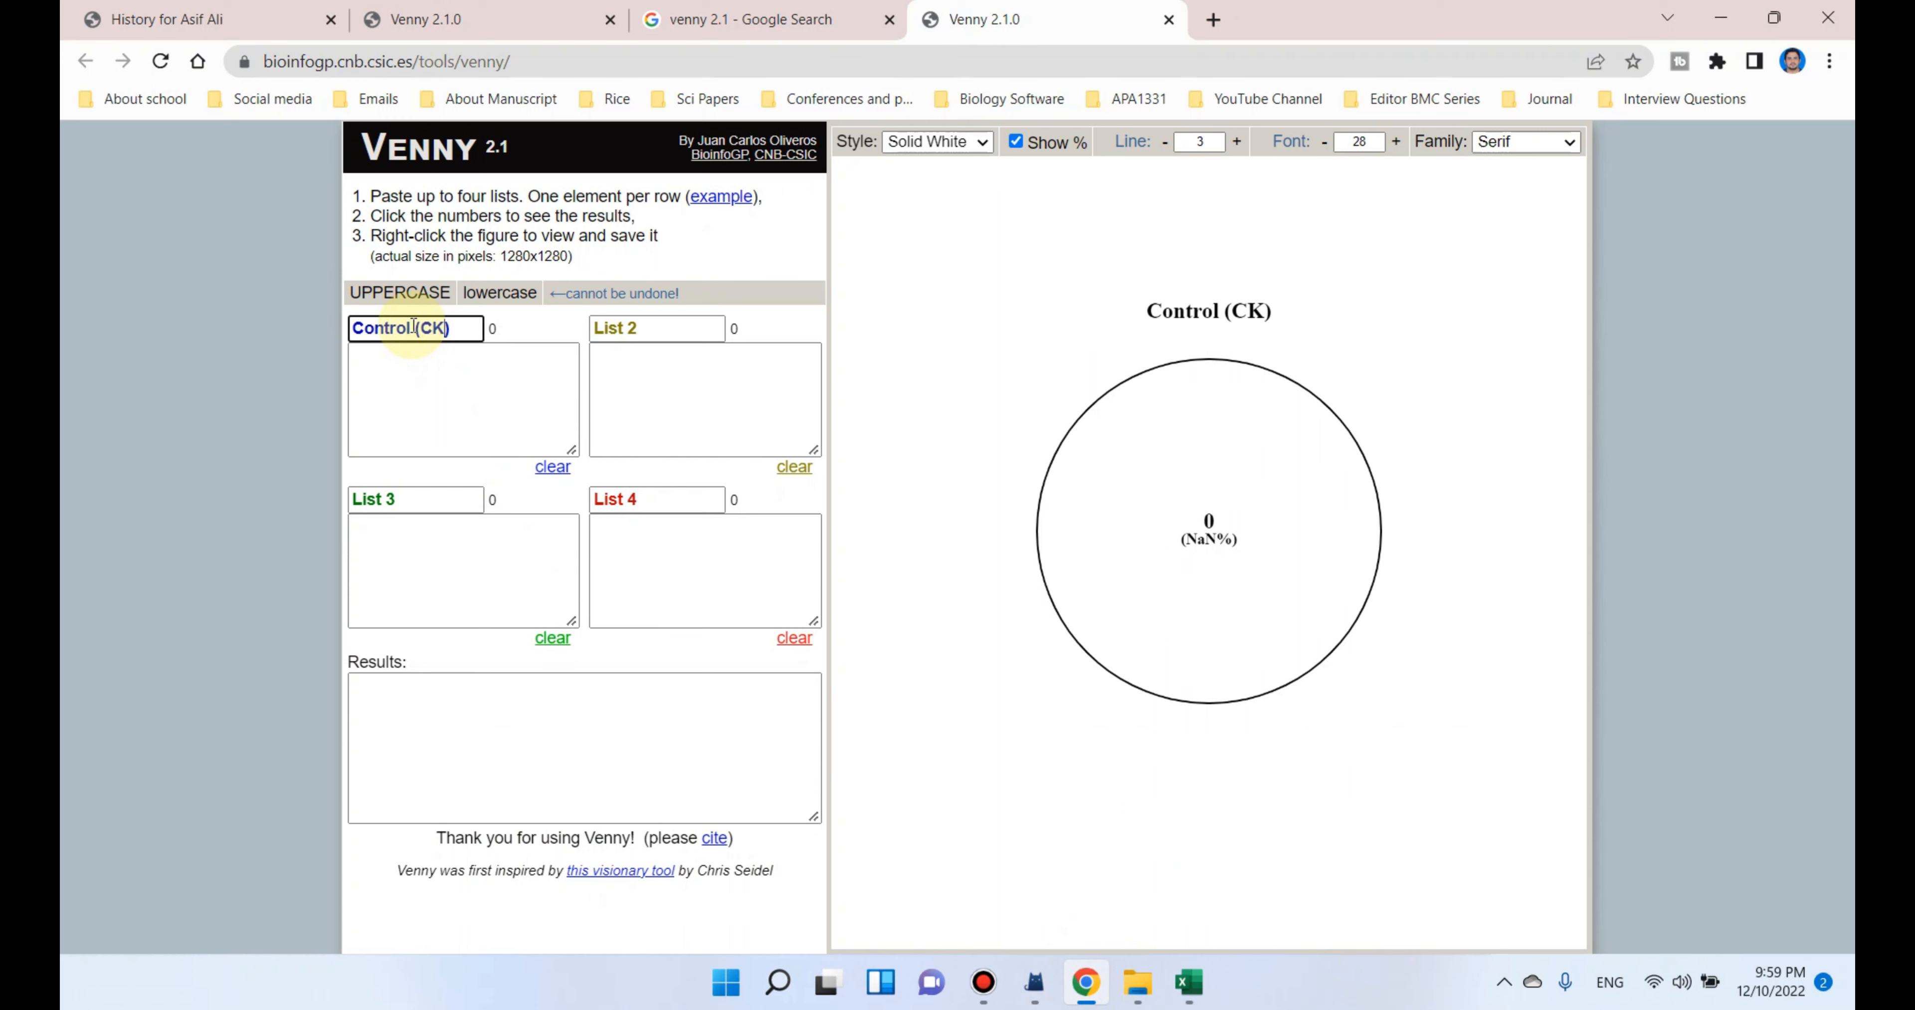
# Rename List 2 as "Treatment_1" and List 3 as "Treatment_2".
pyautogui.click(664, 329)
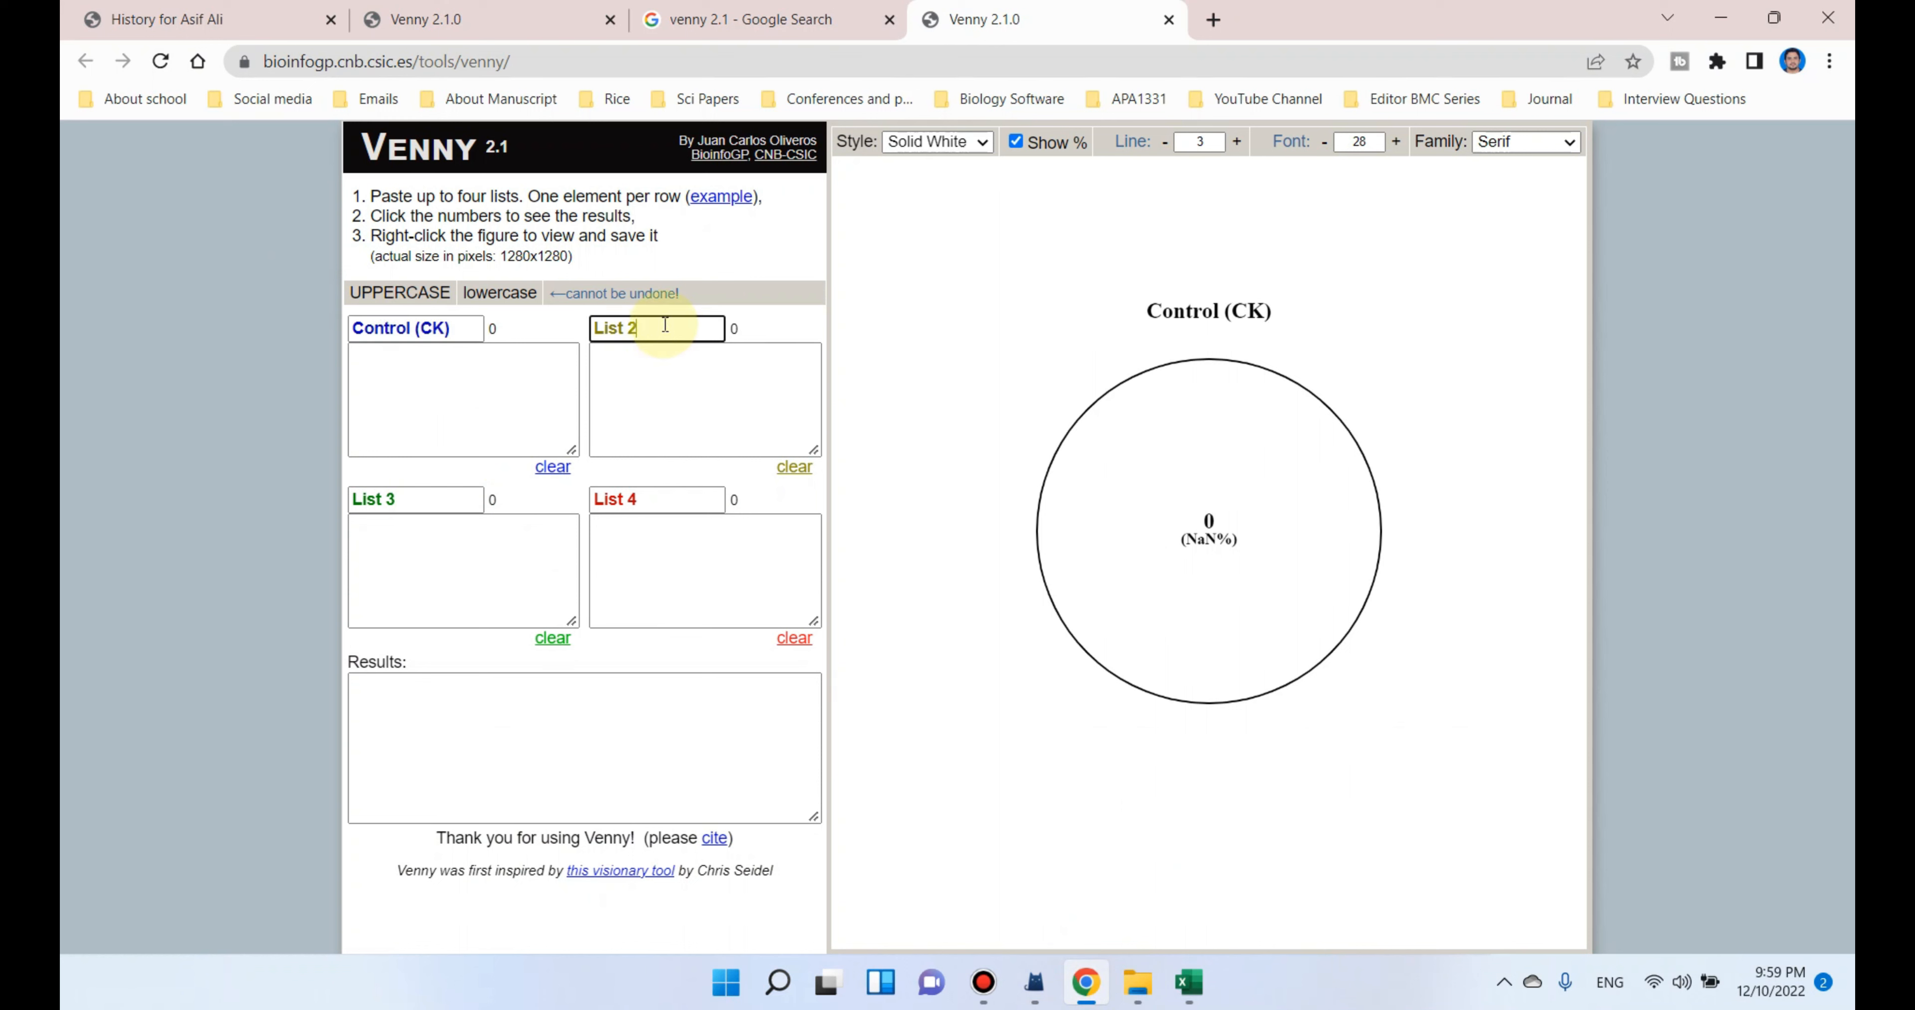
pyautogui.write('Treat')
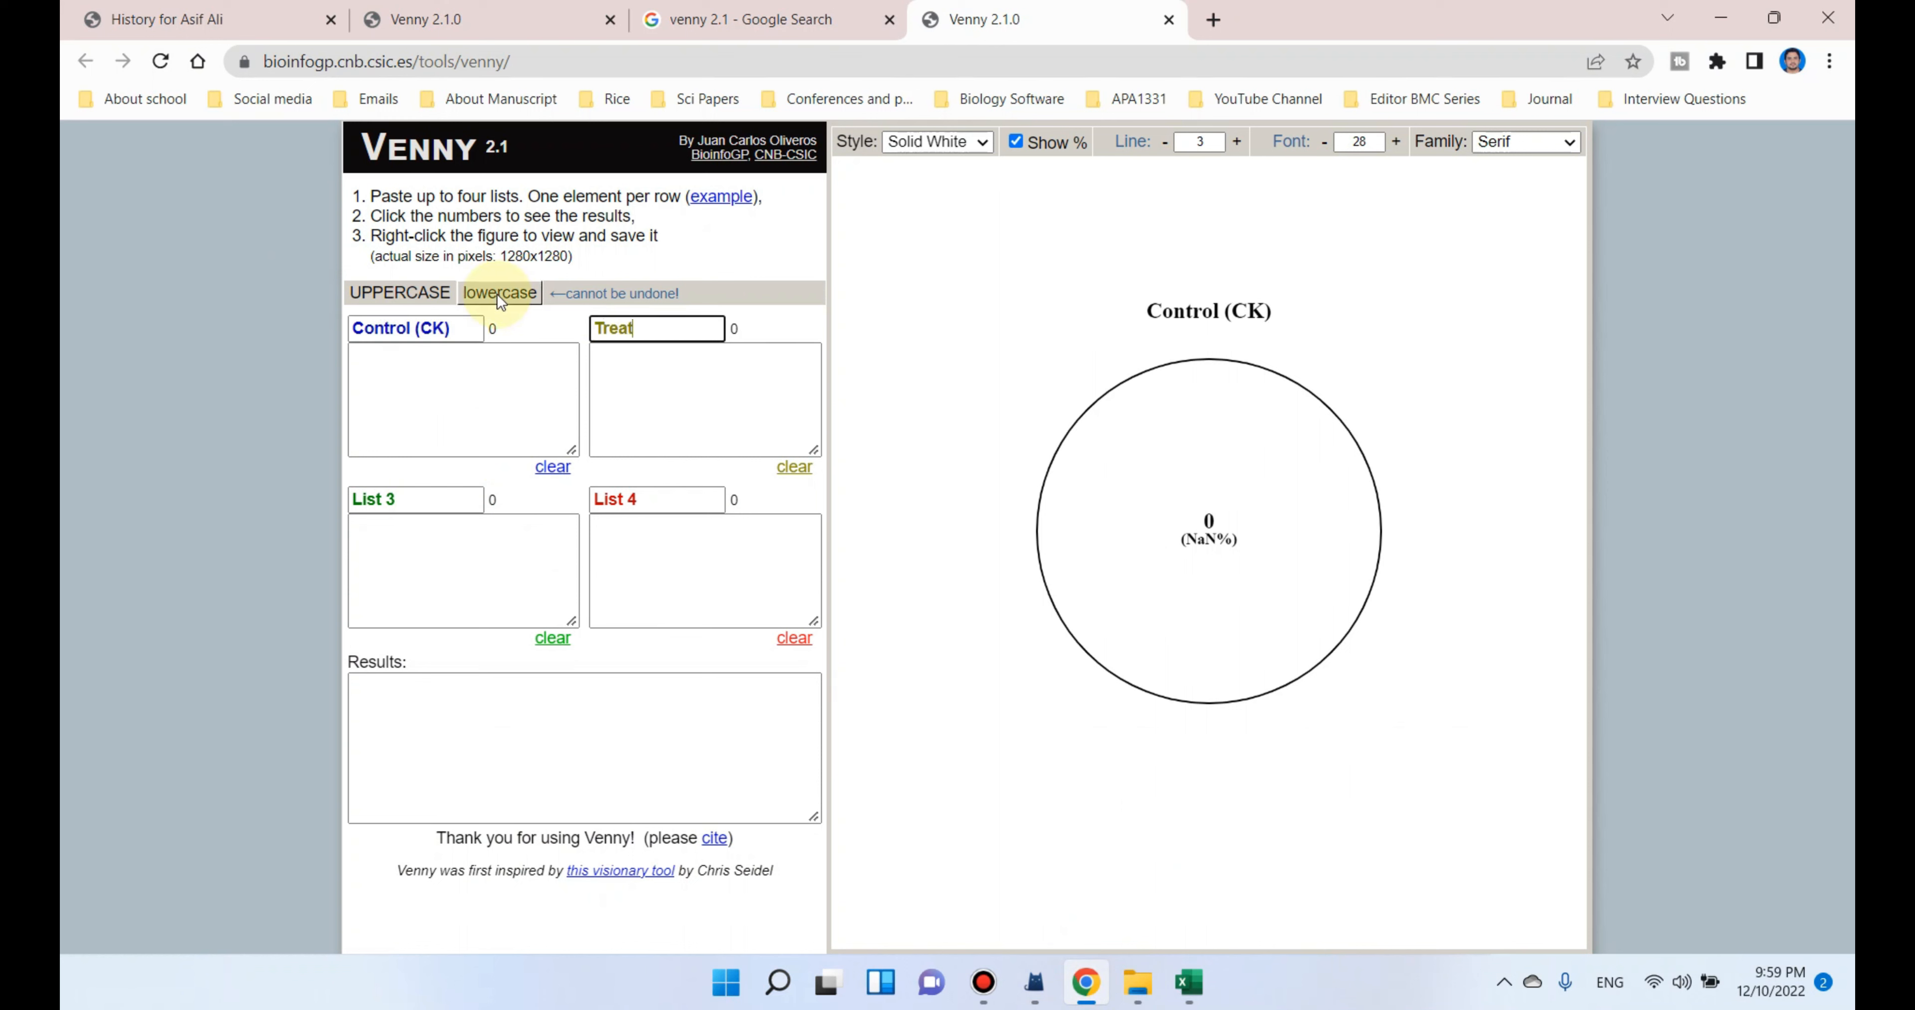
pyautogui.write('ment_1')
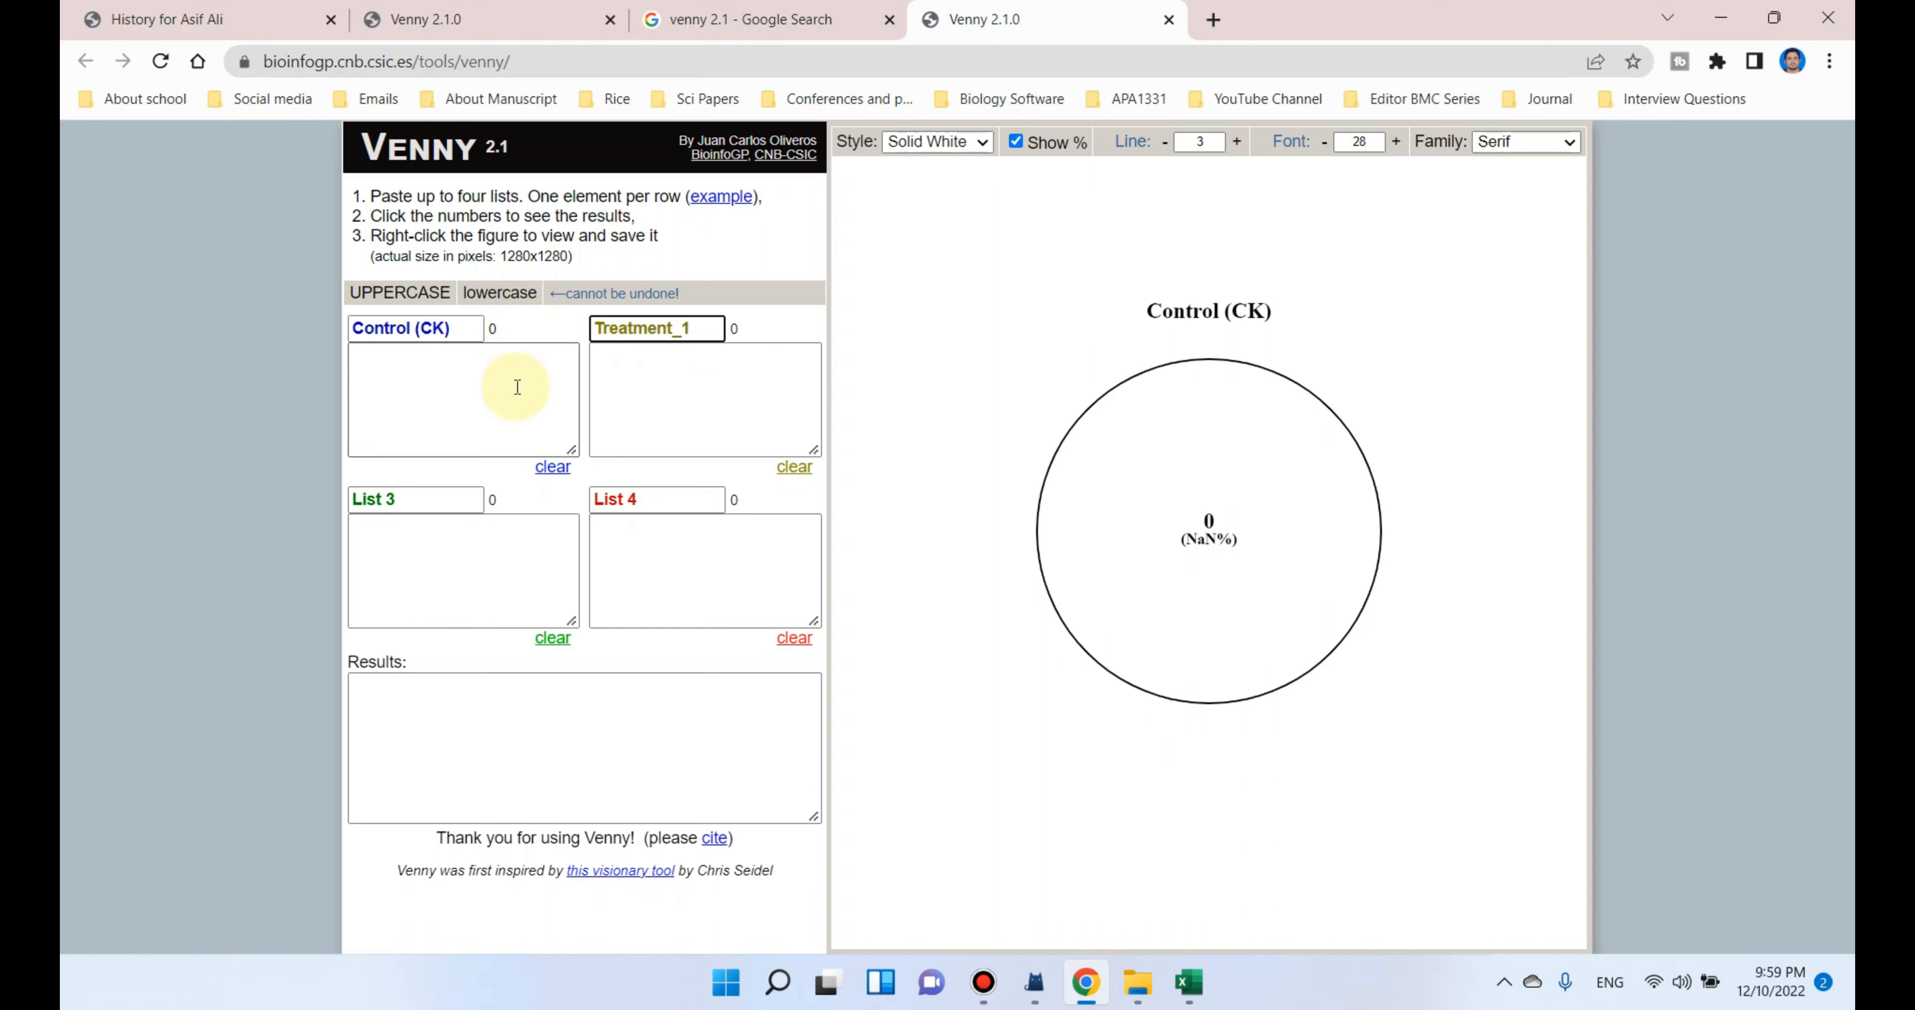
pyautogui.click(420, 495)
pyautogui.write('Treatment')
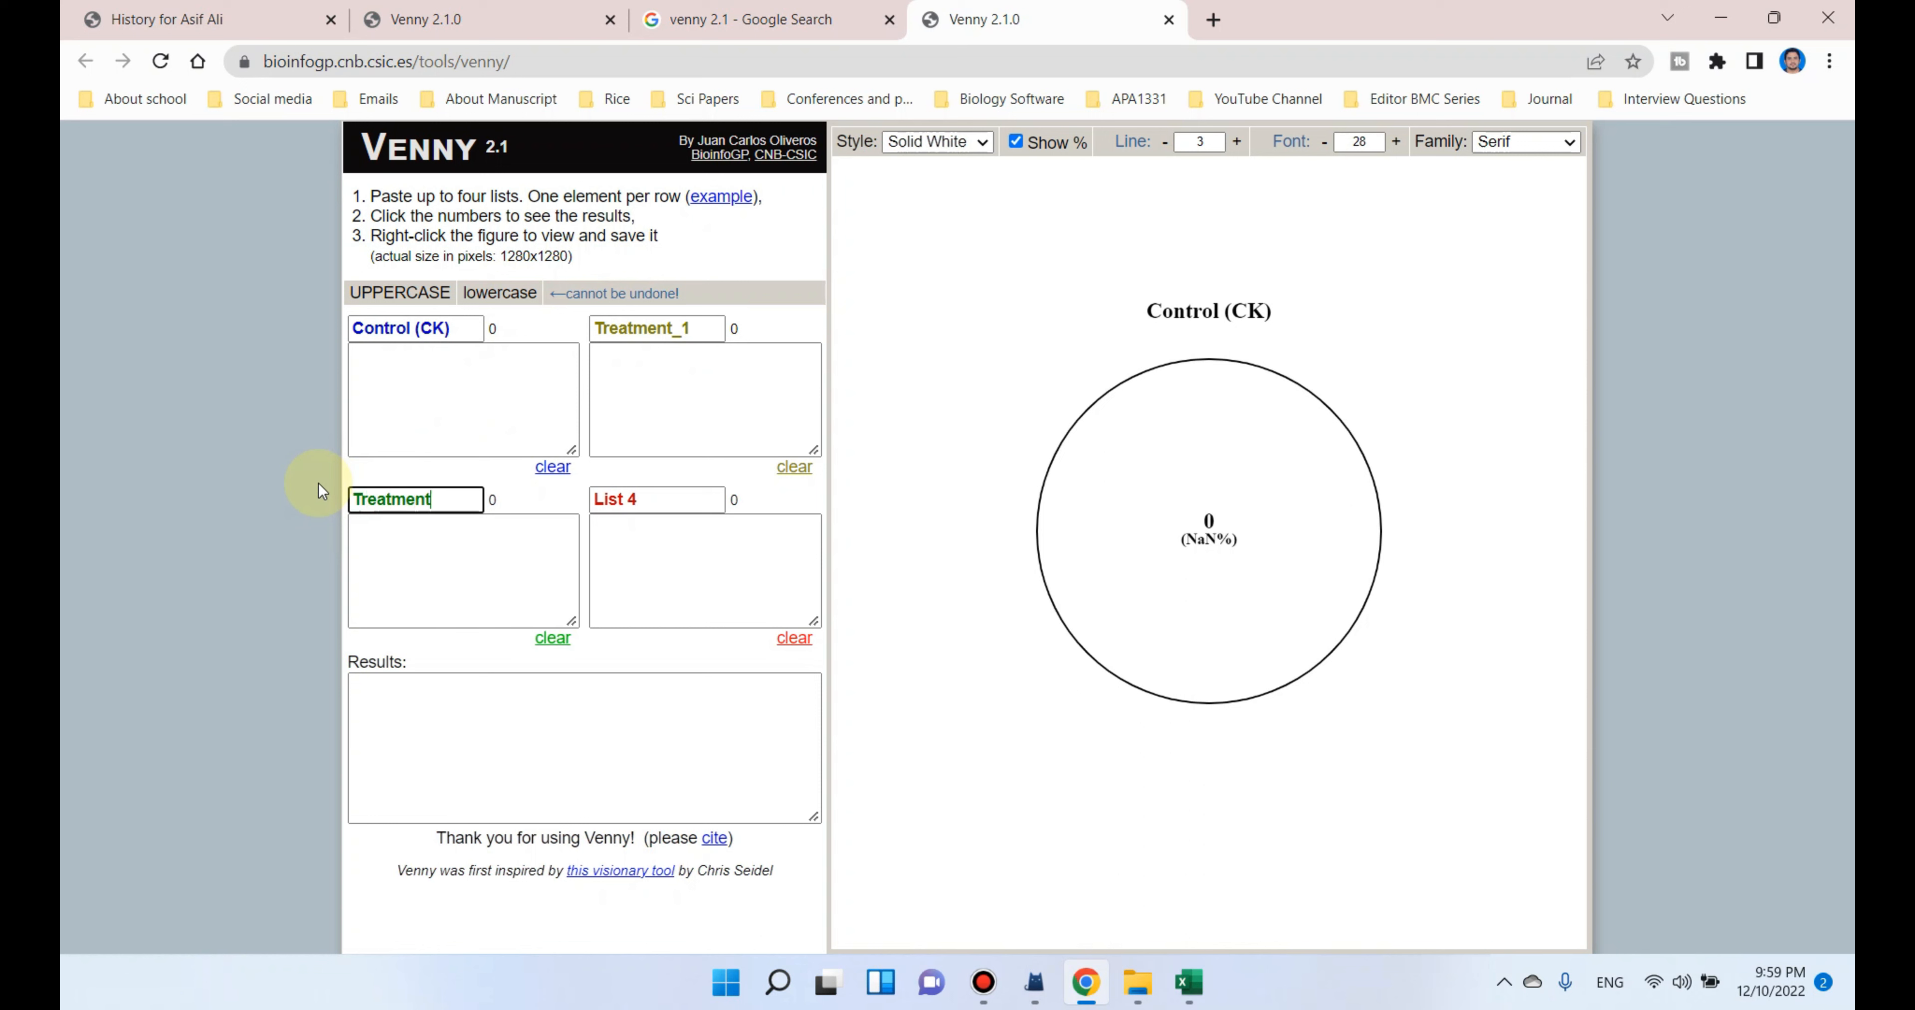
pyautogui.write('_2')
# Copy the gene IDs in column A of the CK sheet in Excel and paste them into the Control (CK) list in Venny.
pyautogui.click(415, 379)
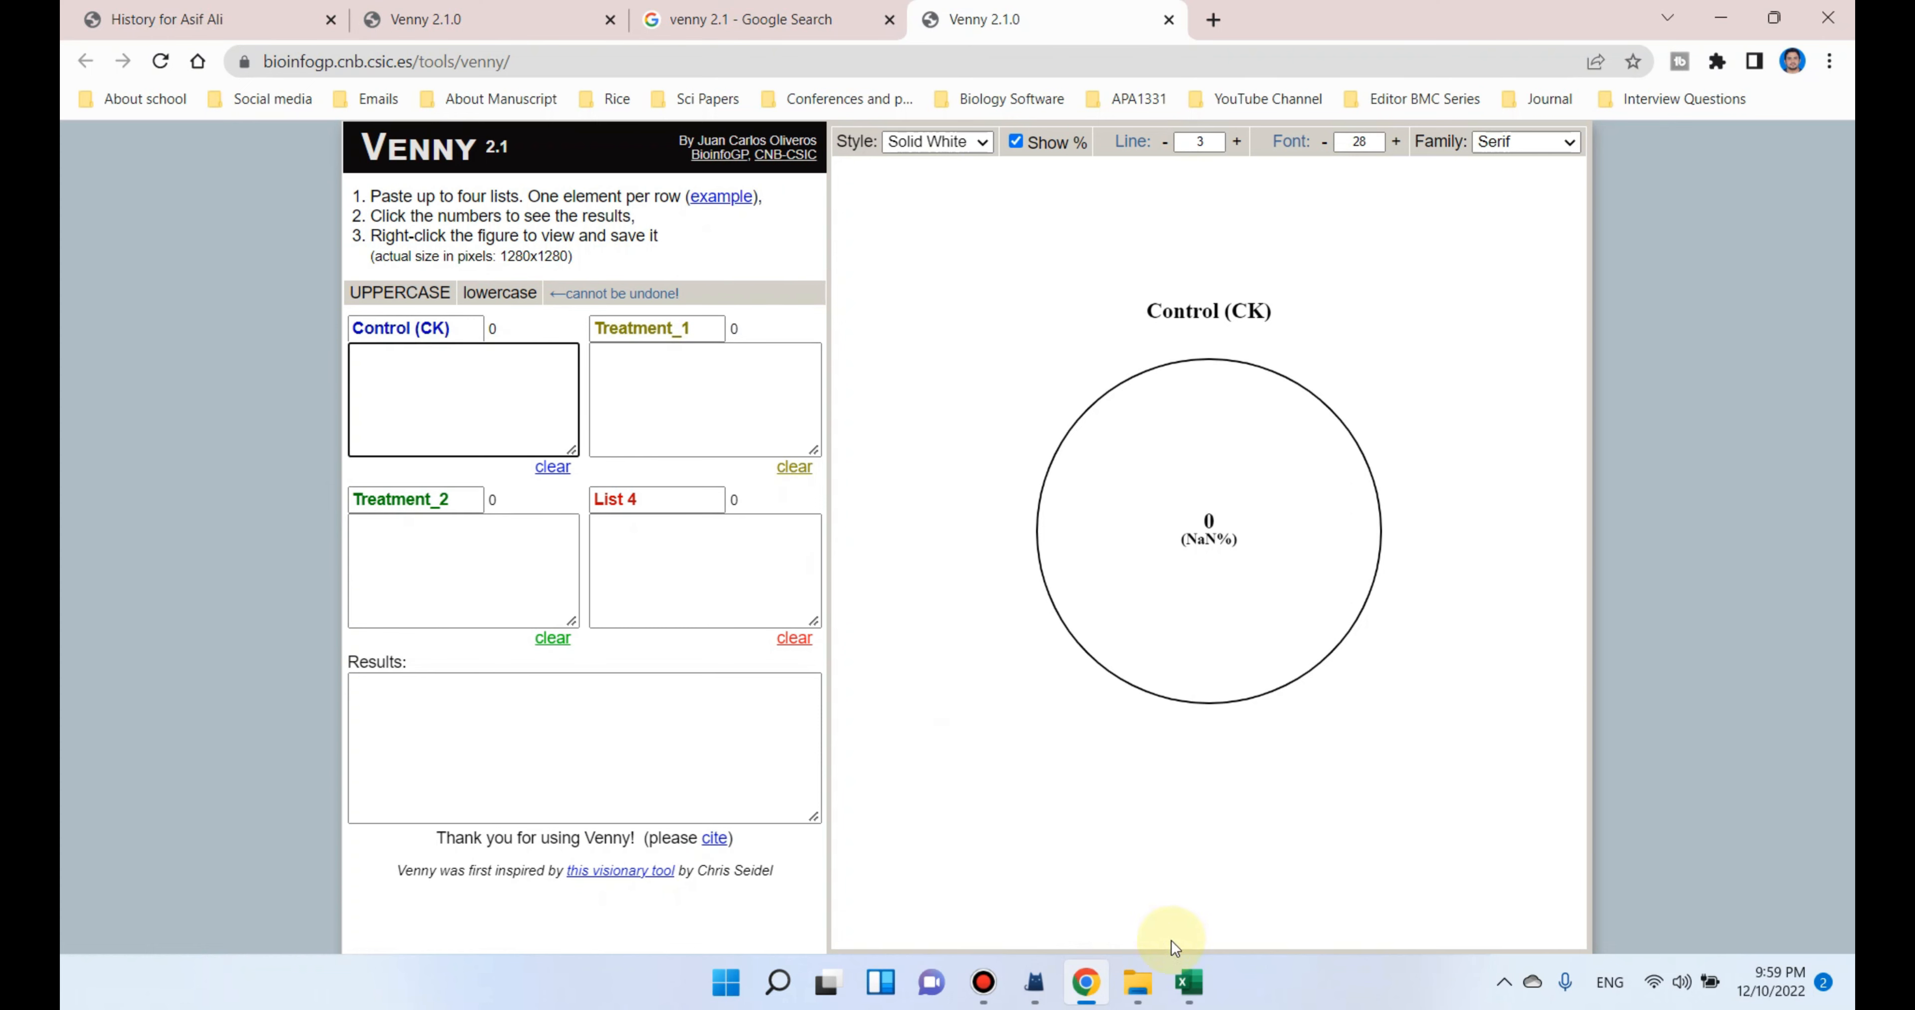
pyautogui.click(1192, 979)
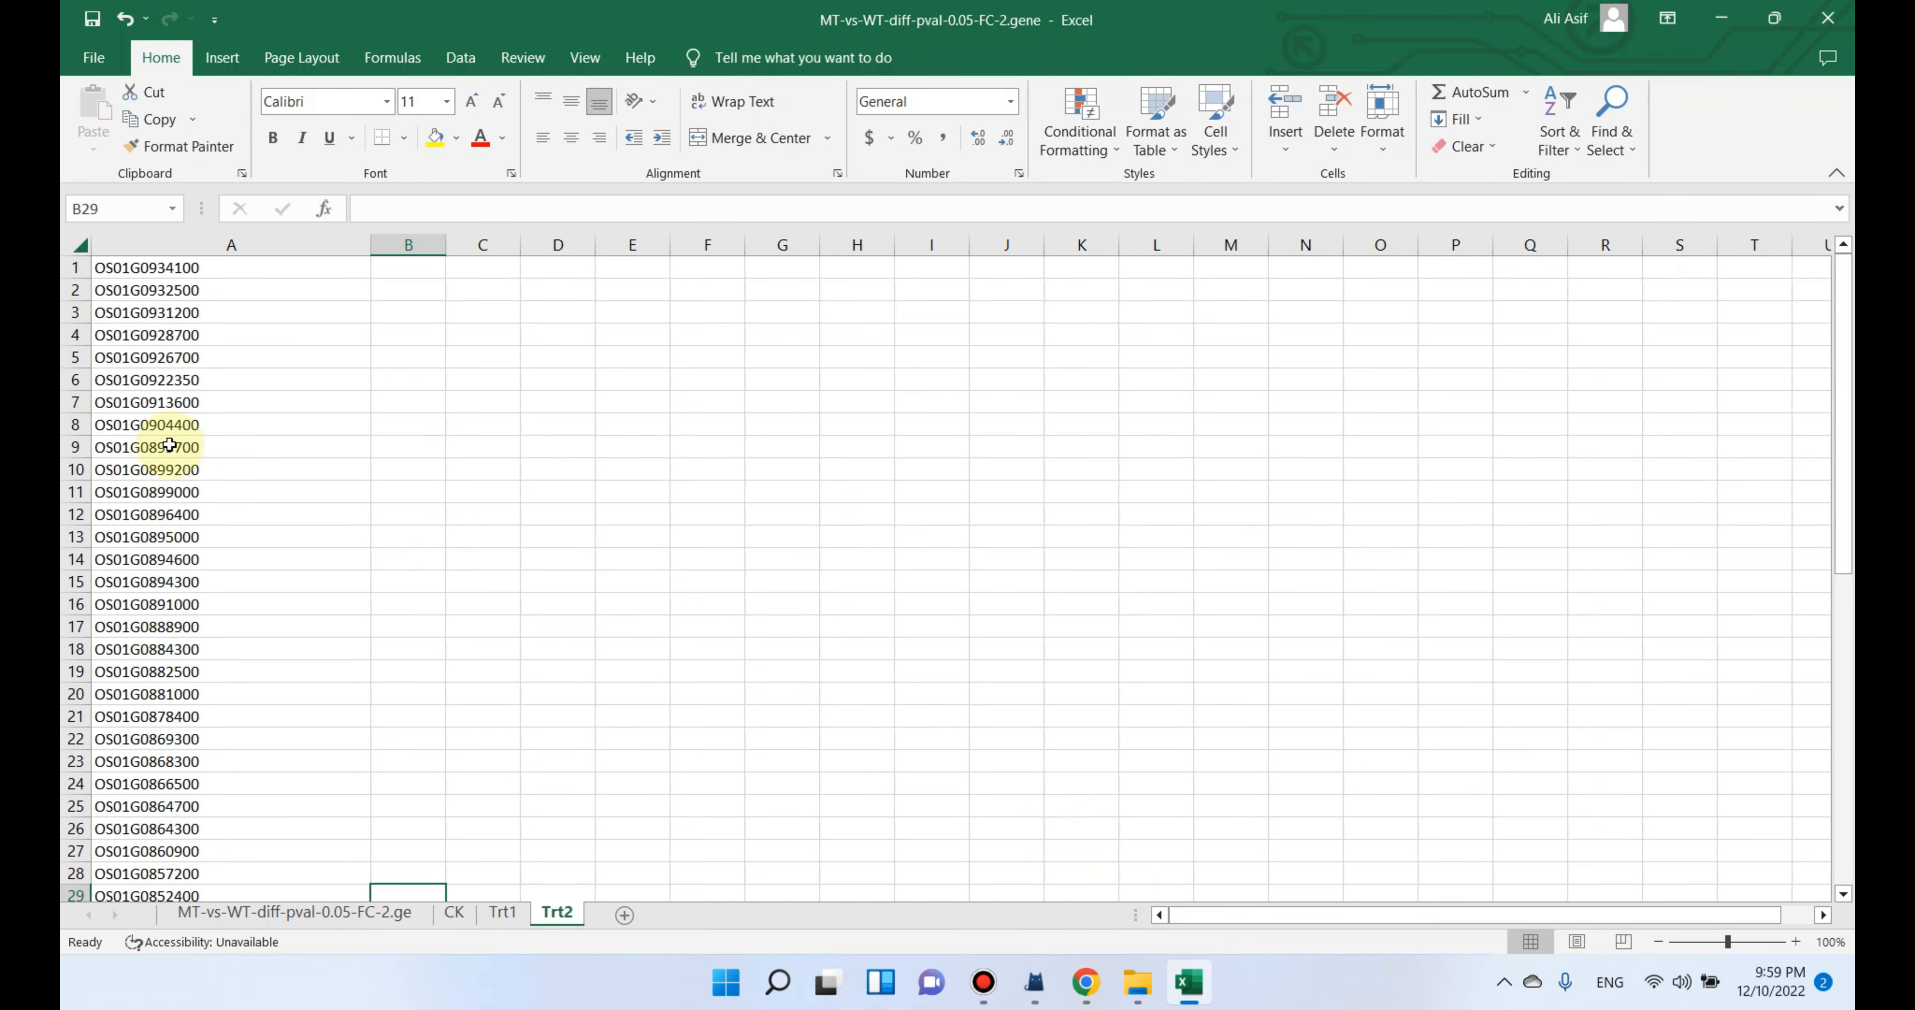
pyautogui.click(457, 914)
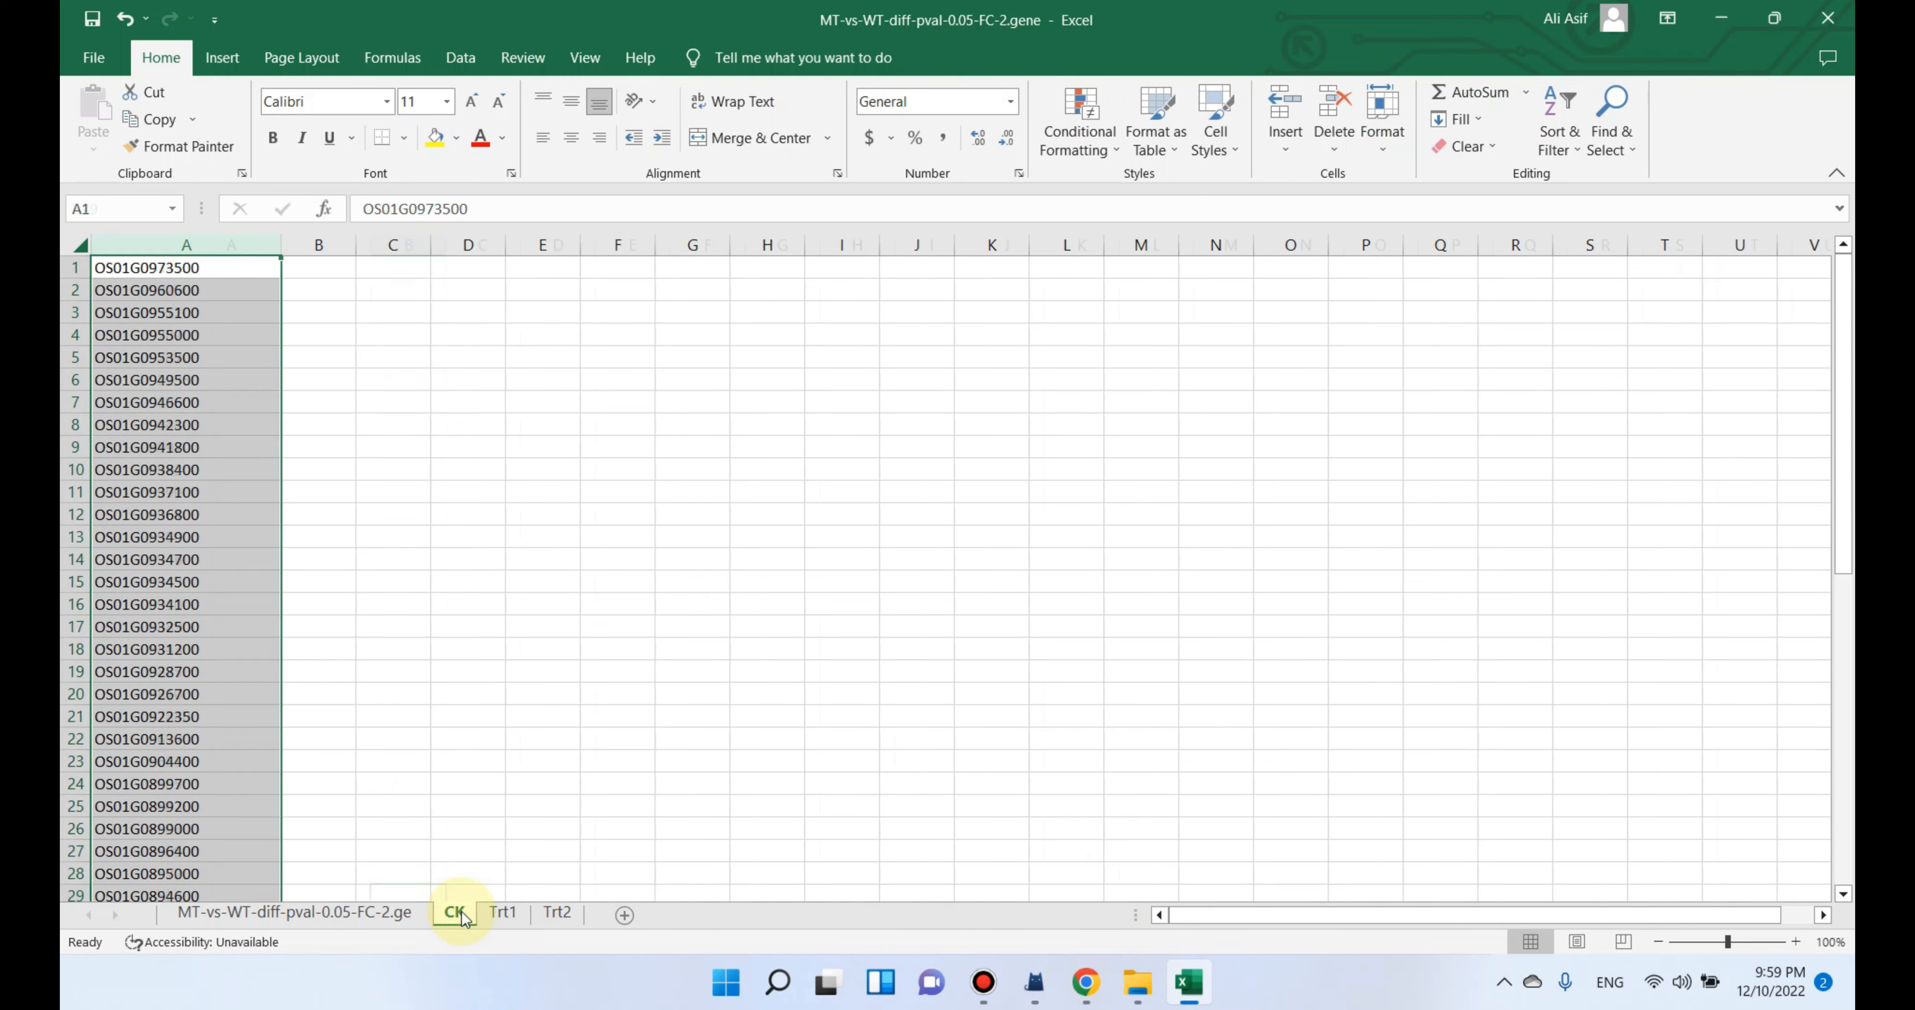
pyautogui.click(236, 332)
pyautogui.click(202, 241)
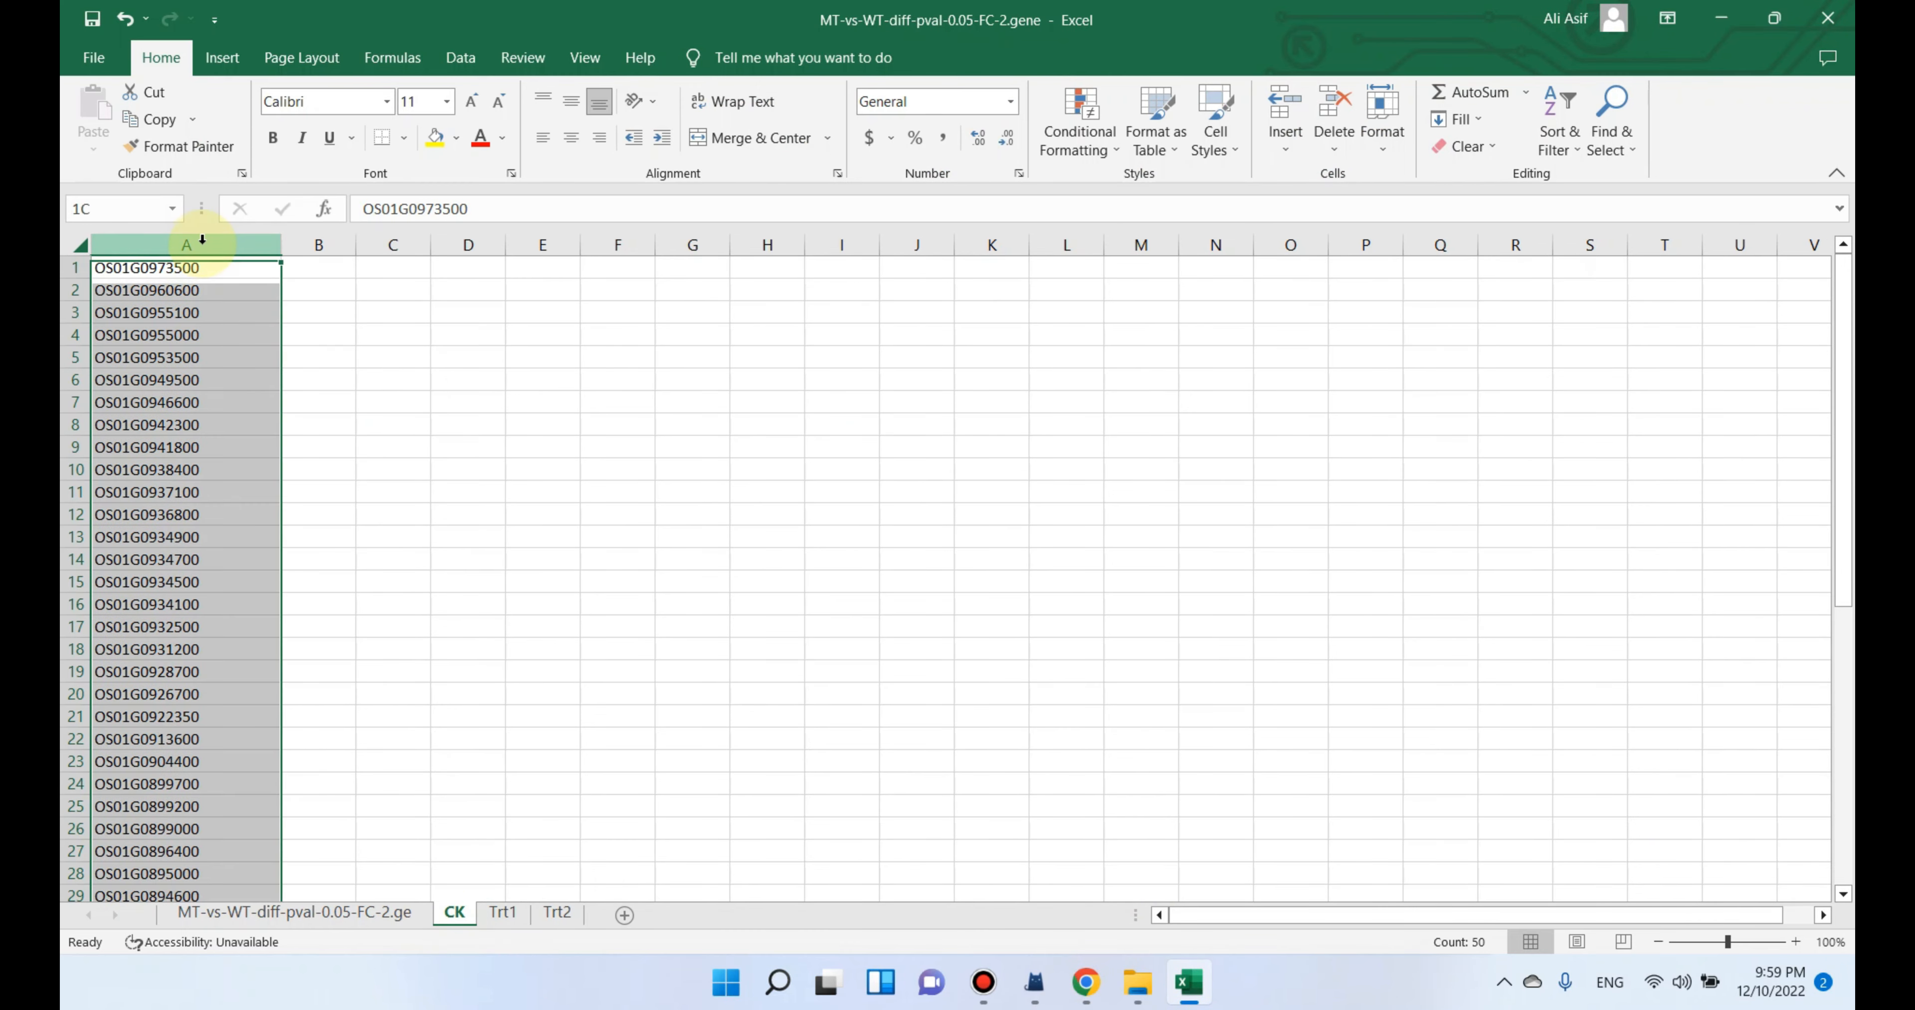
pyautogui.rightClick(202, 241)
pyautogui.click(294, 323)
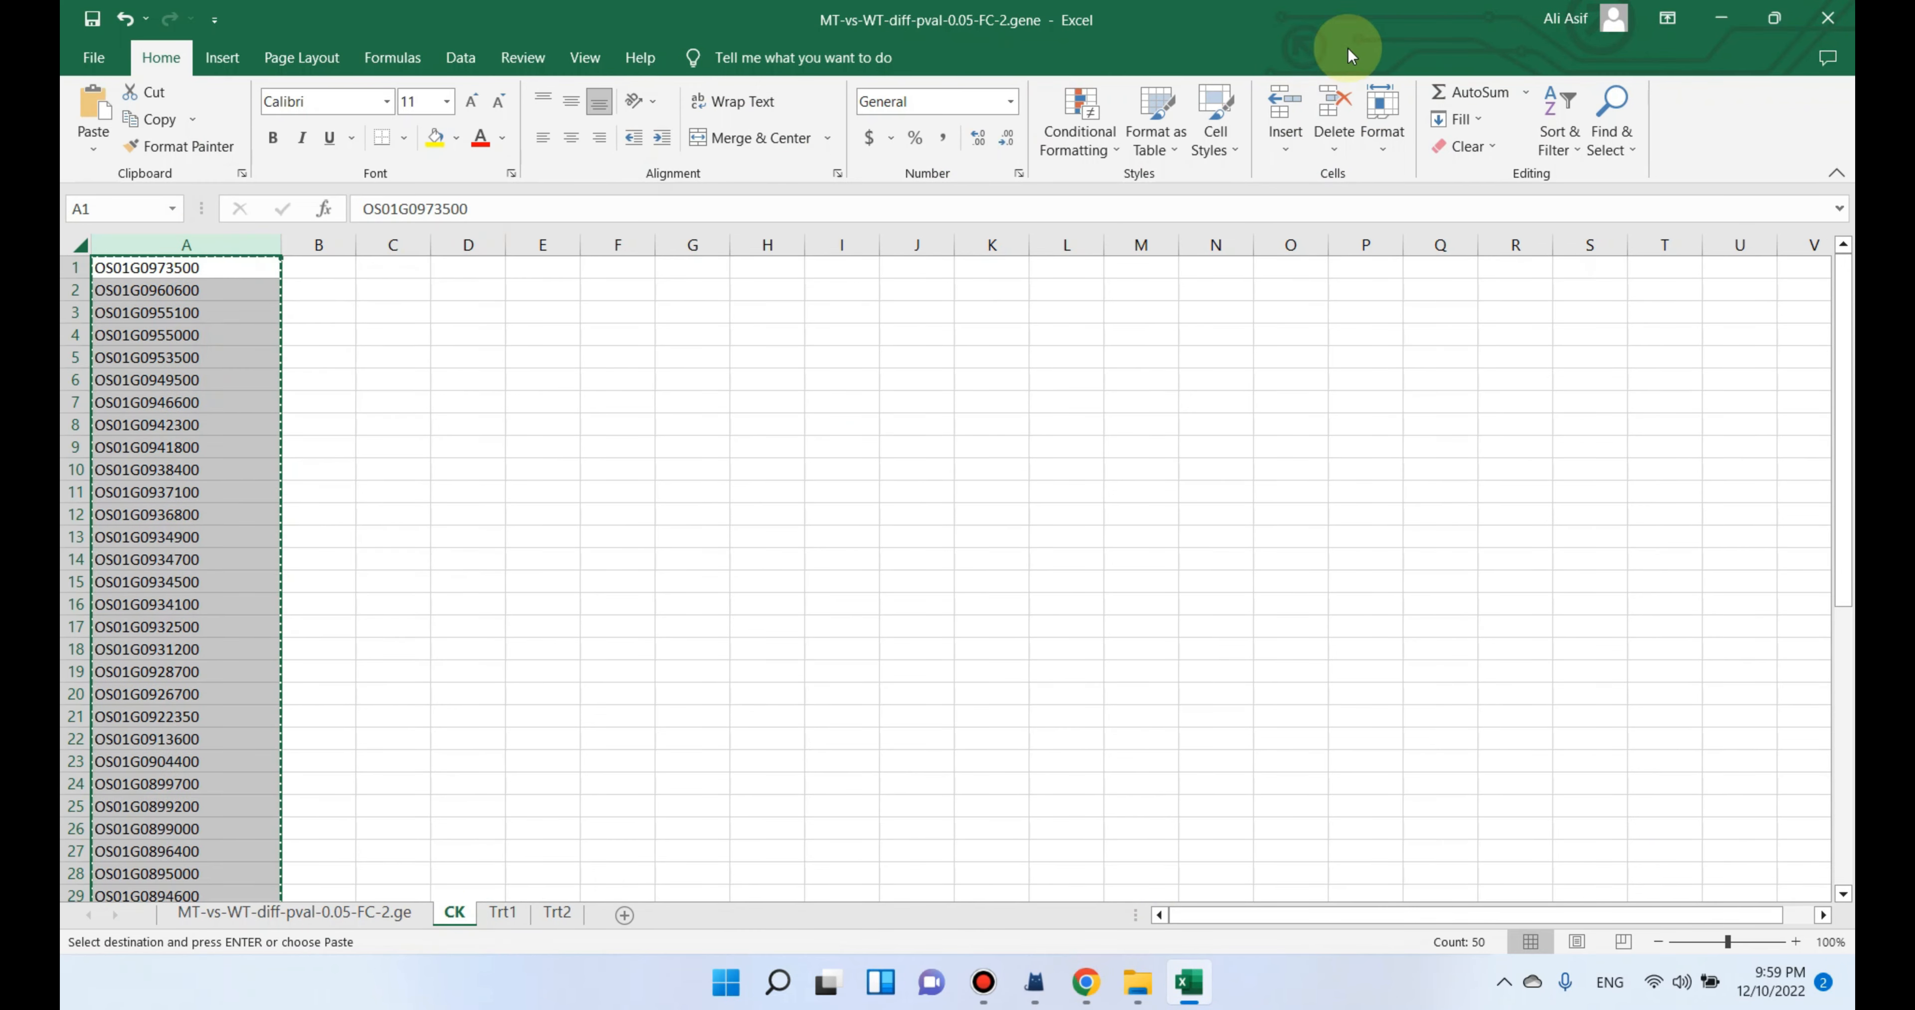
pyautogui.click(1721, 16)
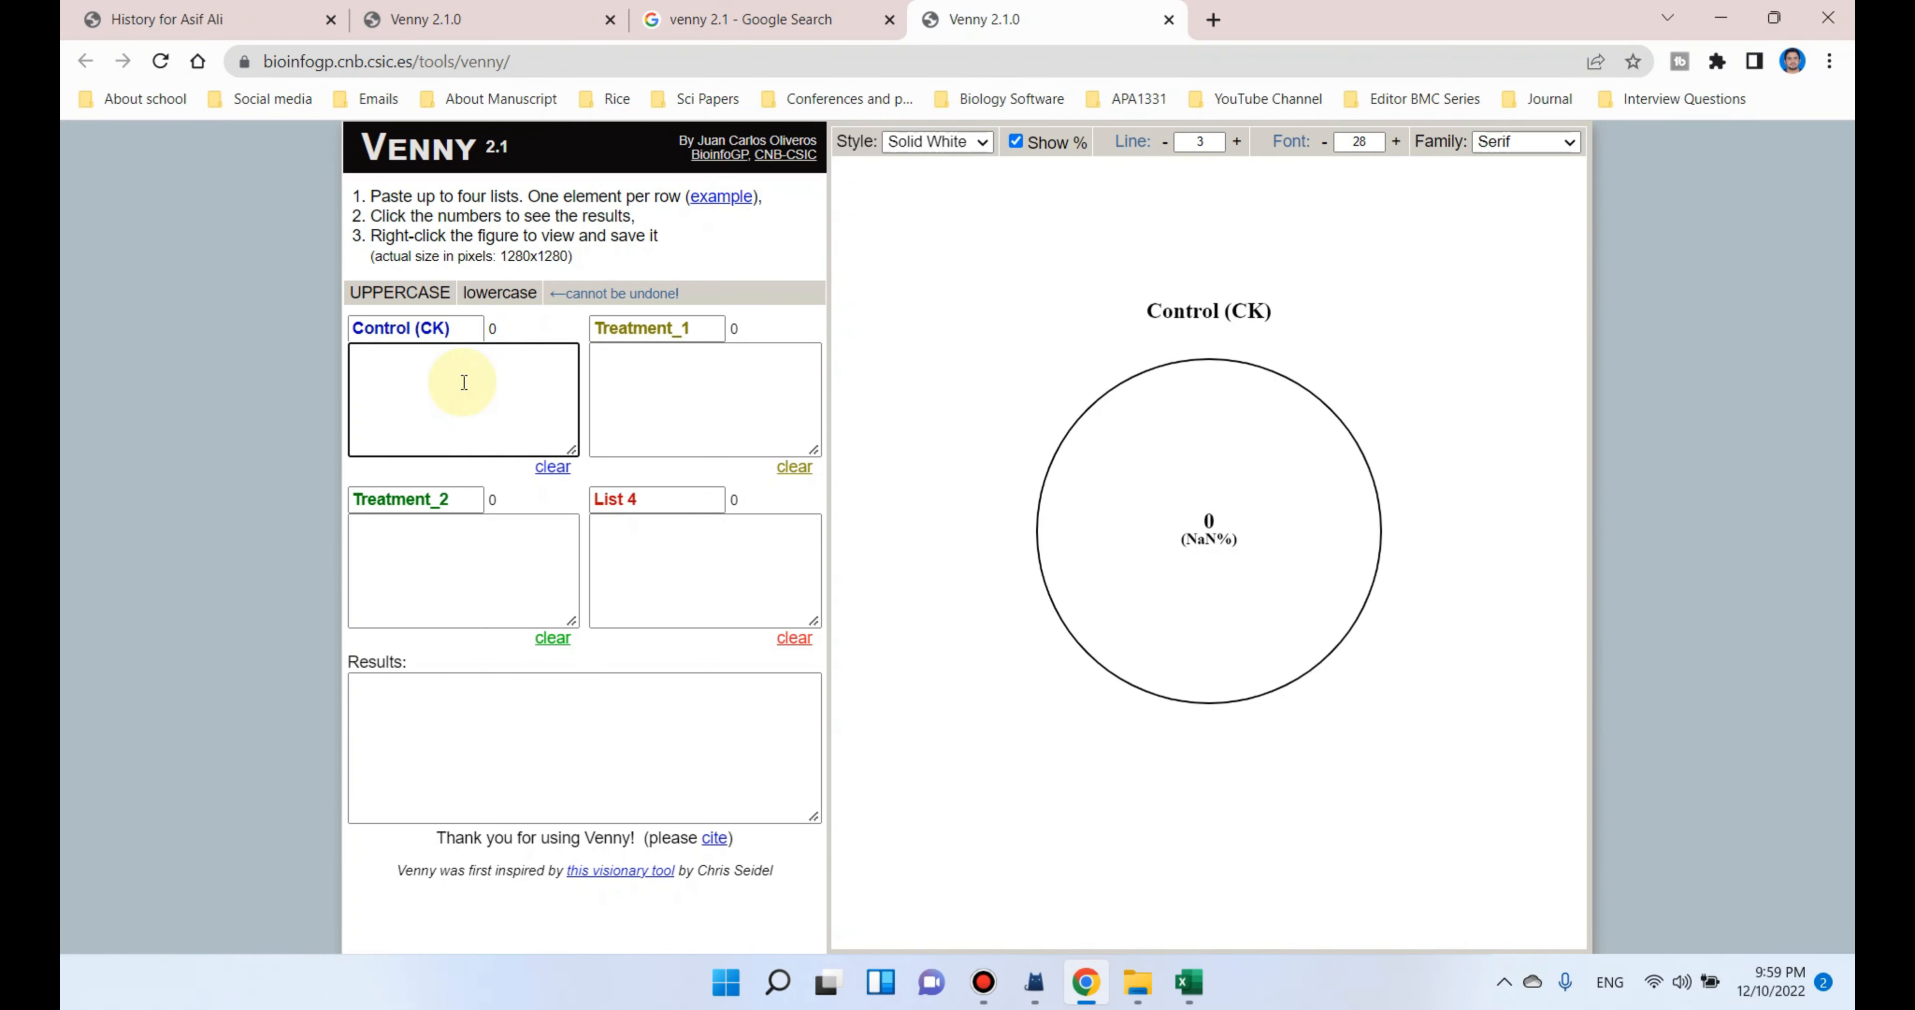
pyautogui.hotkey('ctrl', 'v')
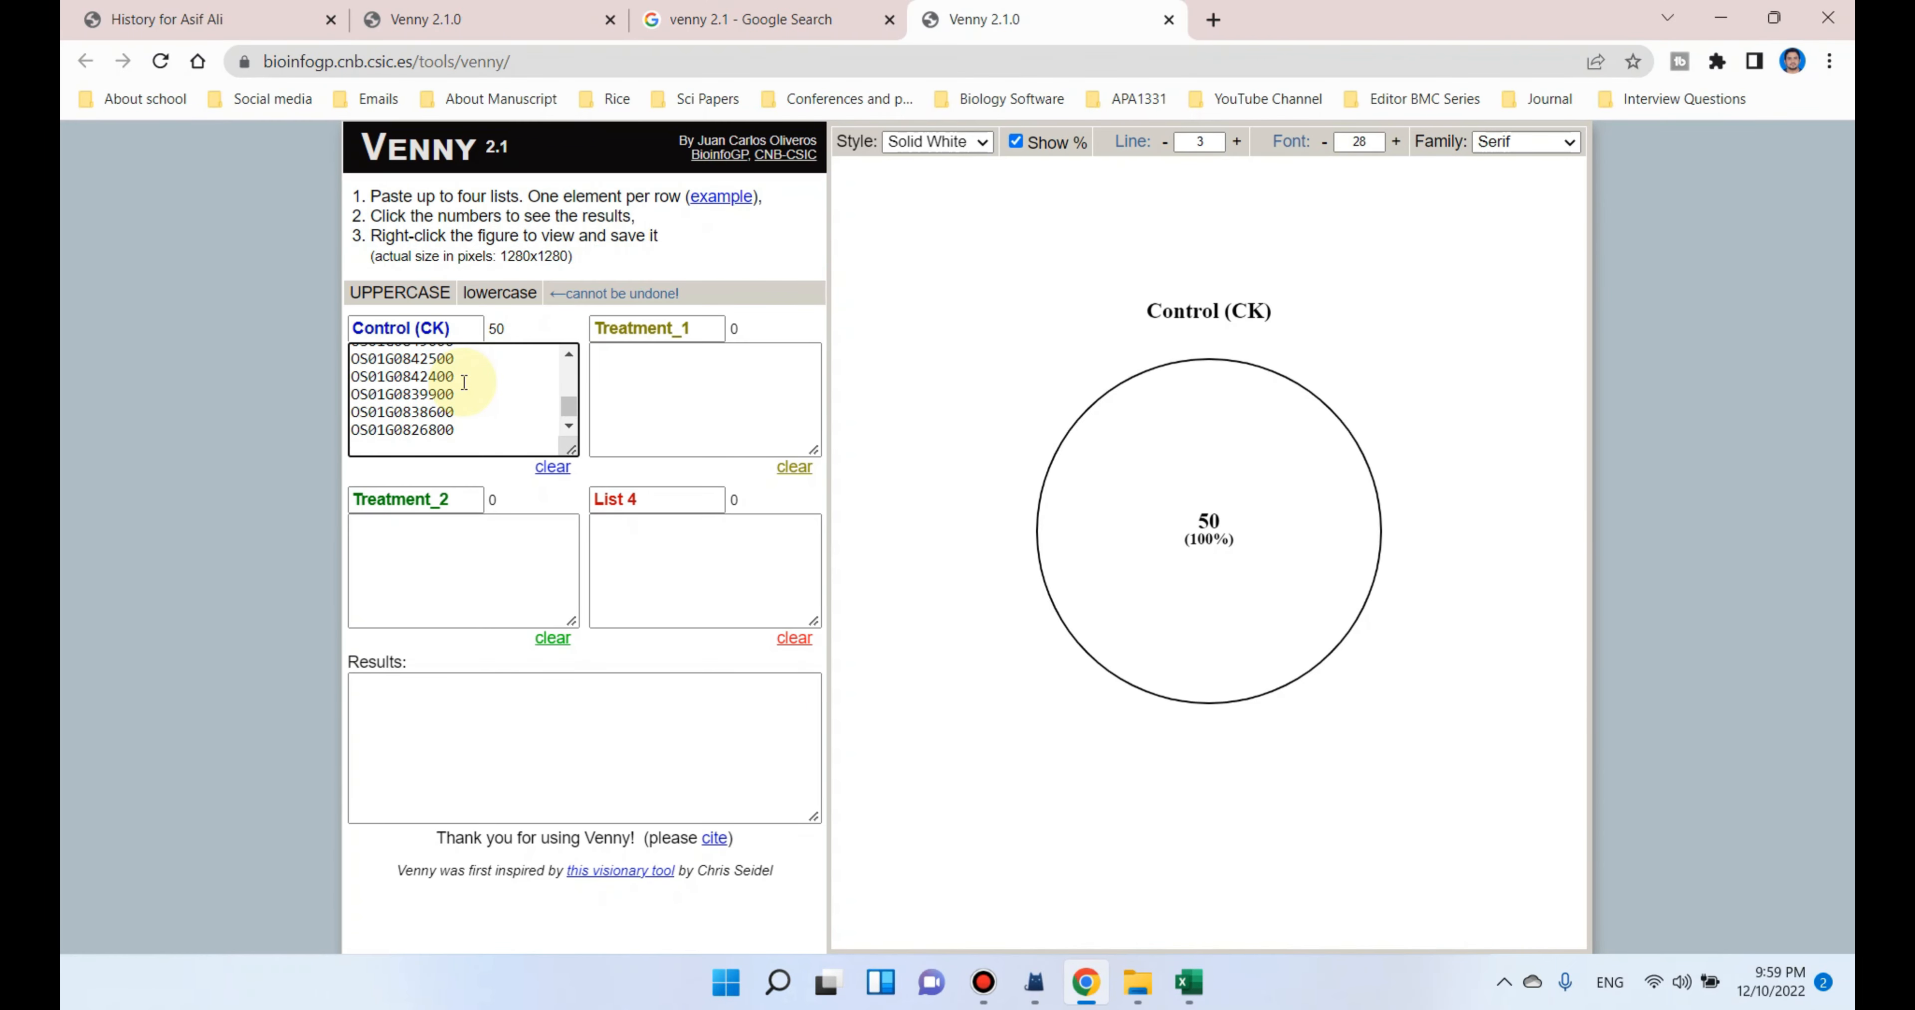
pyautogui.doubleClick(496, 328)
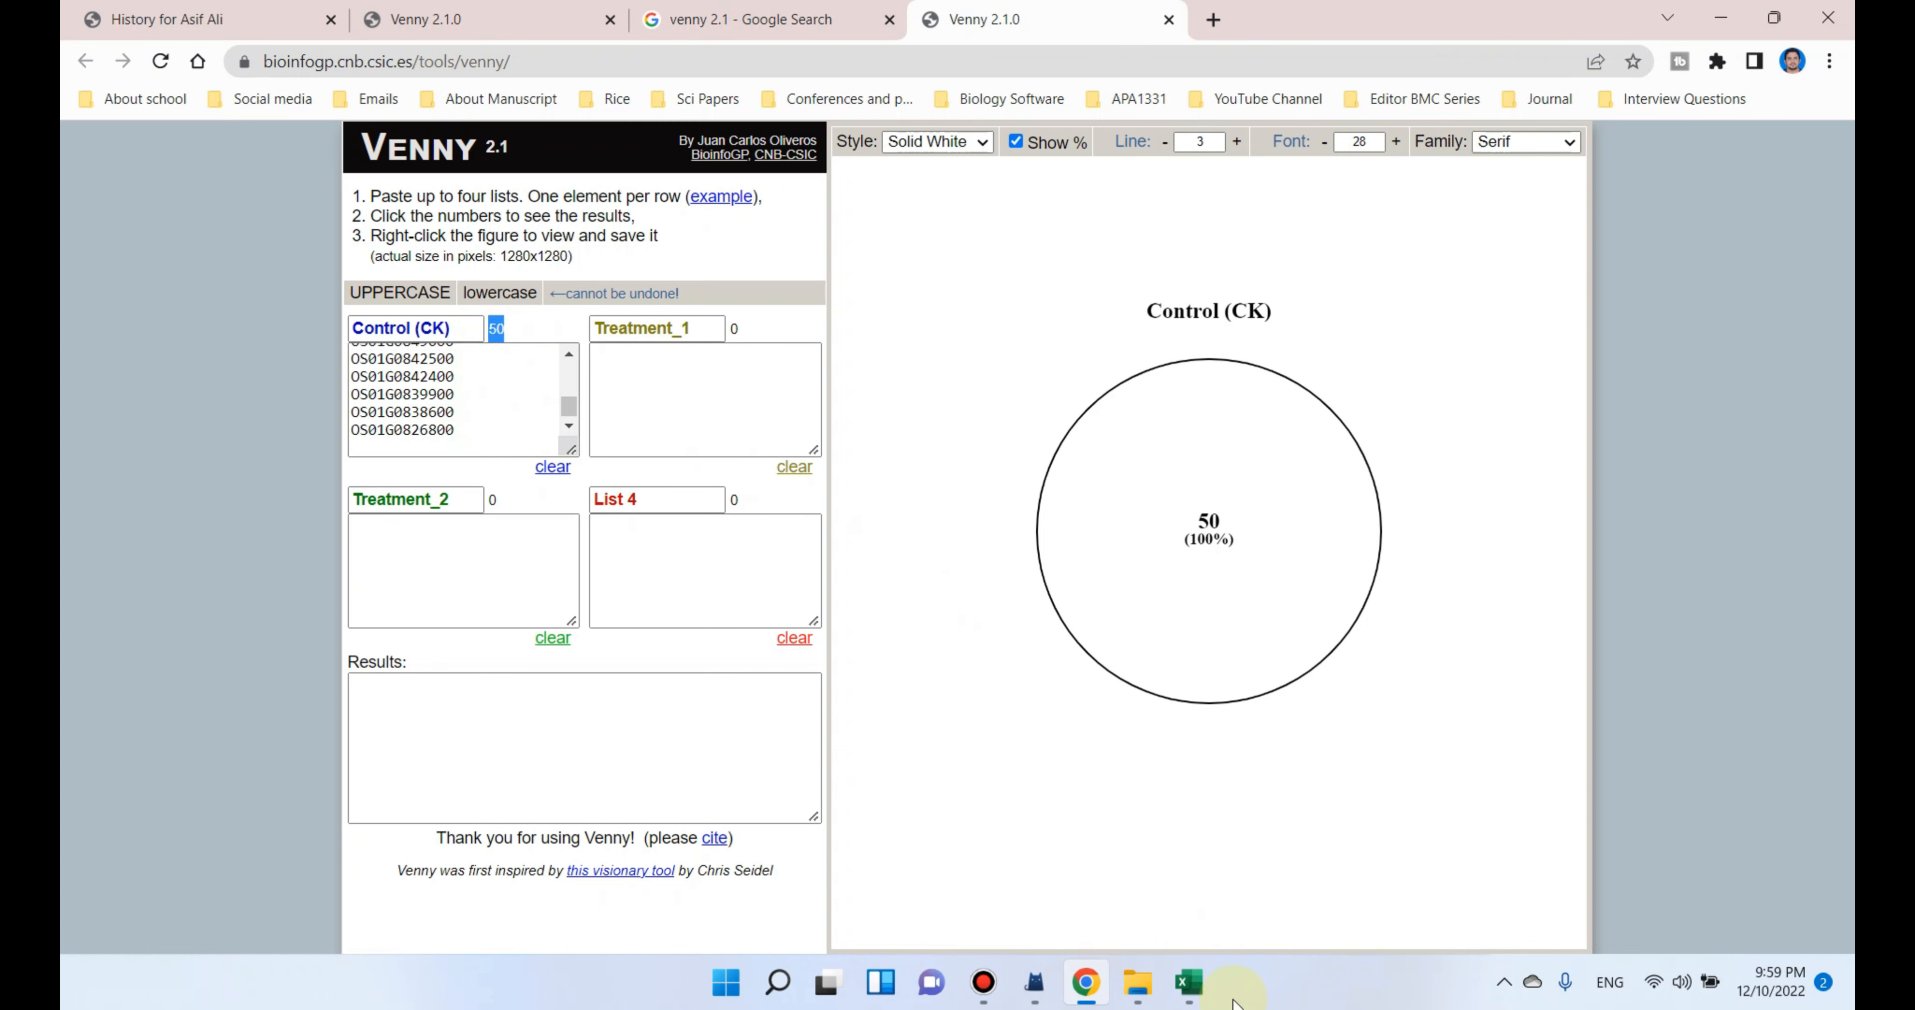
# Copy column A of the Trt1 sheet in Excel and paste it into the Treatment_1 list in Venny.
pyautogui.click(1190, 983)
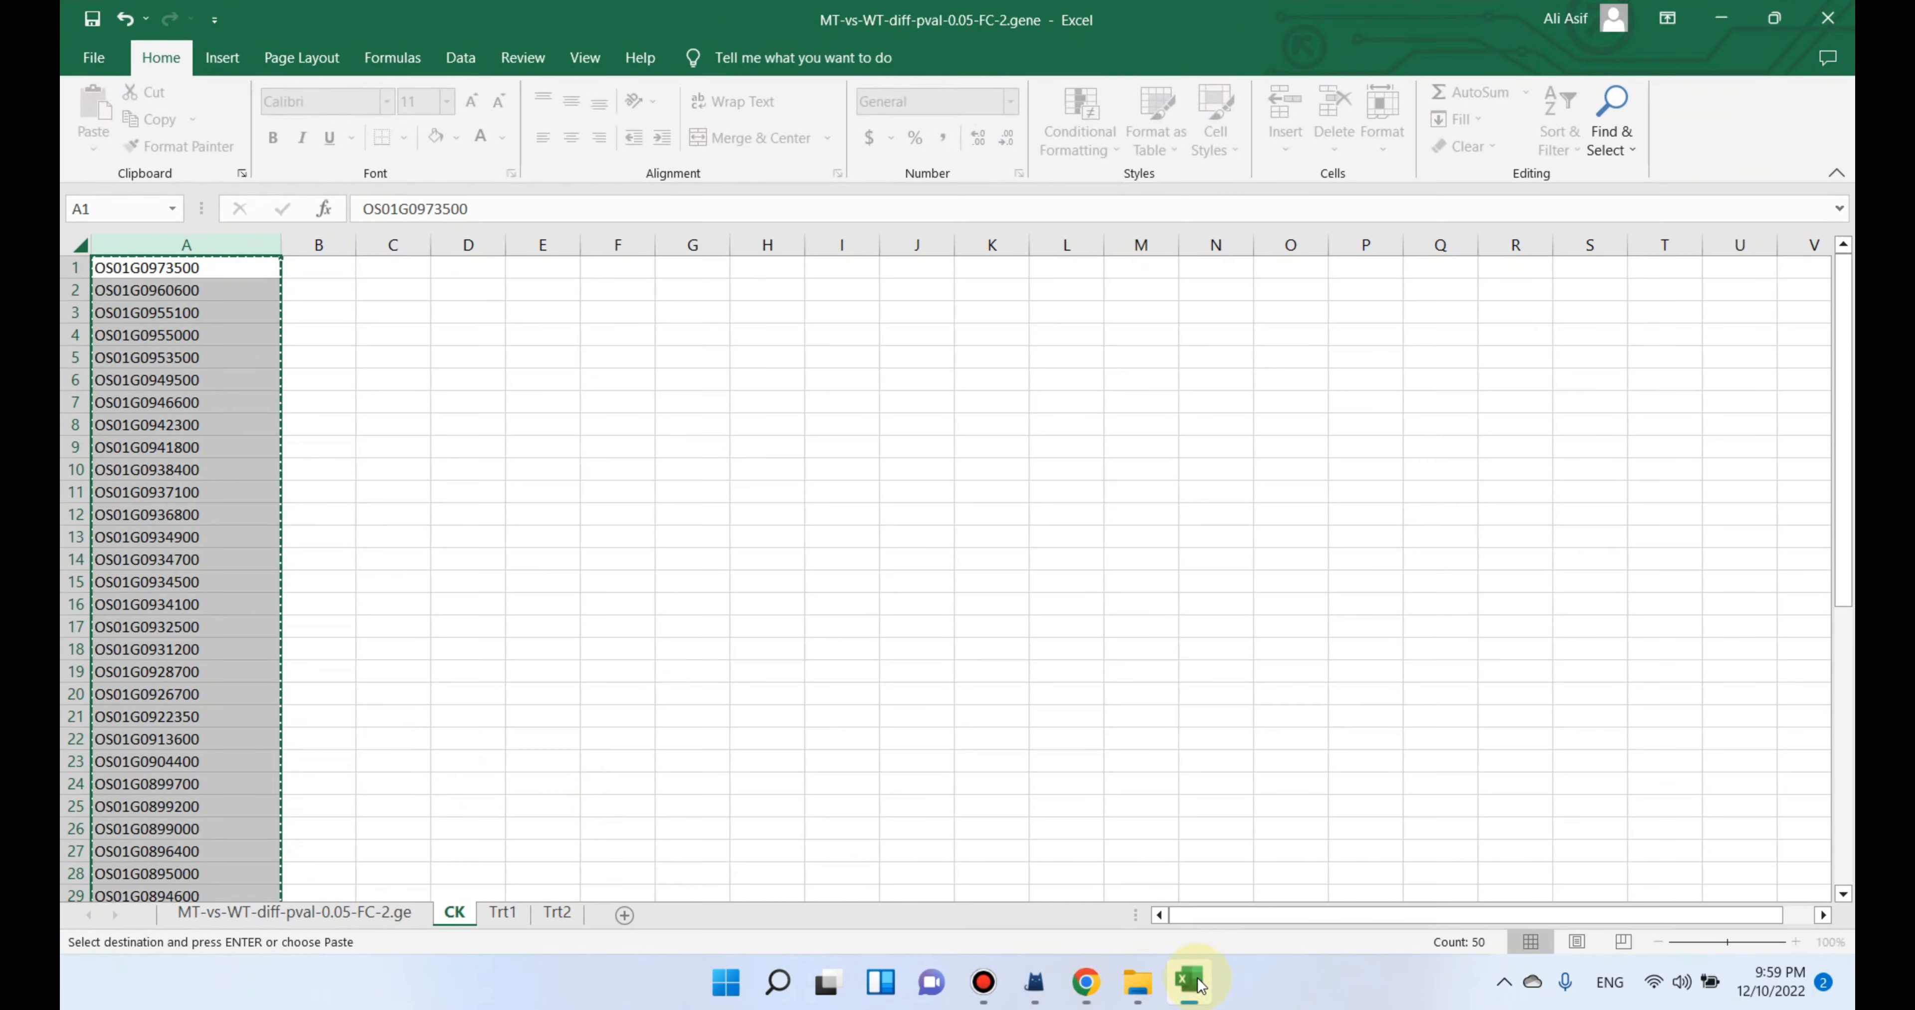
pyautogui.click(503, 913)
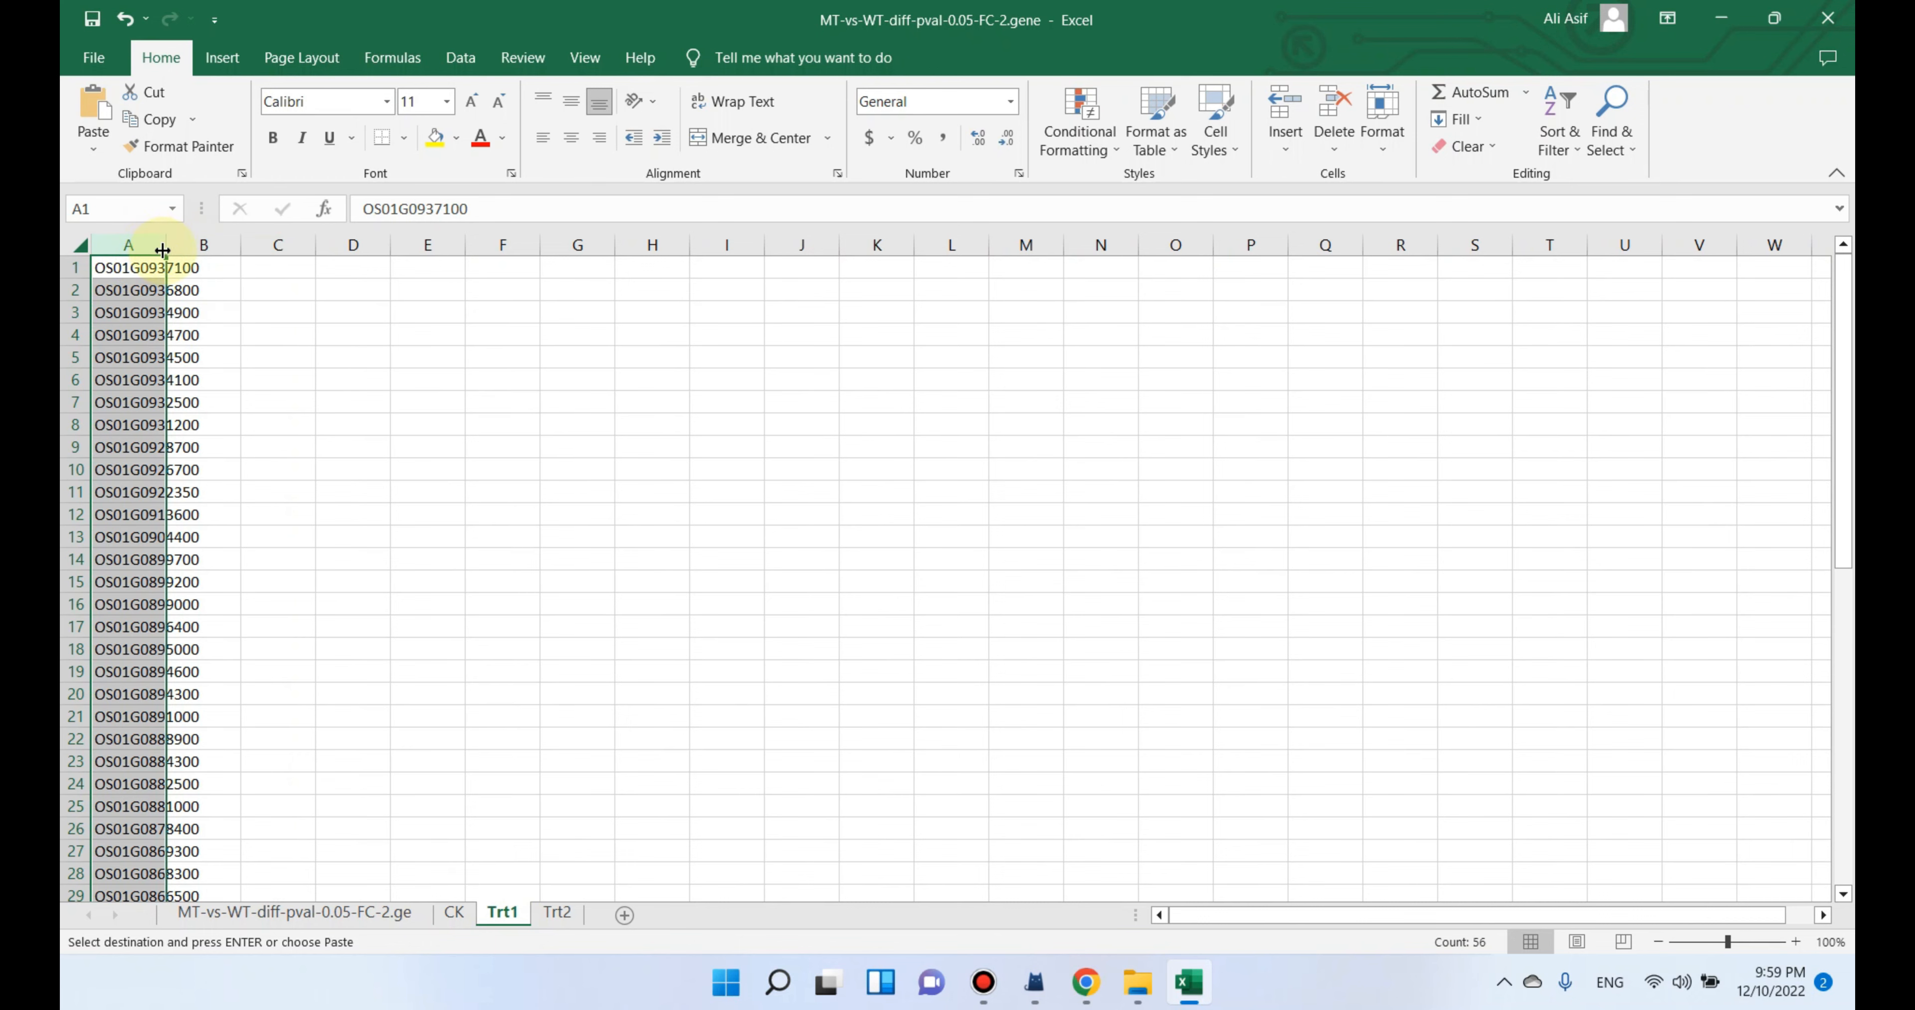
pyautogui.rightClick(141, 245)
pyautogui.click(230, 320)
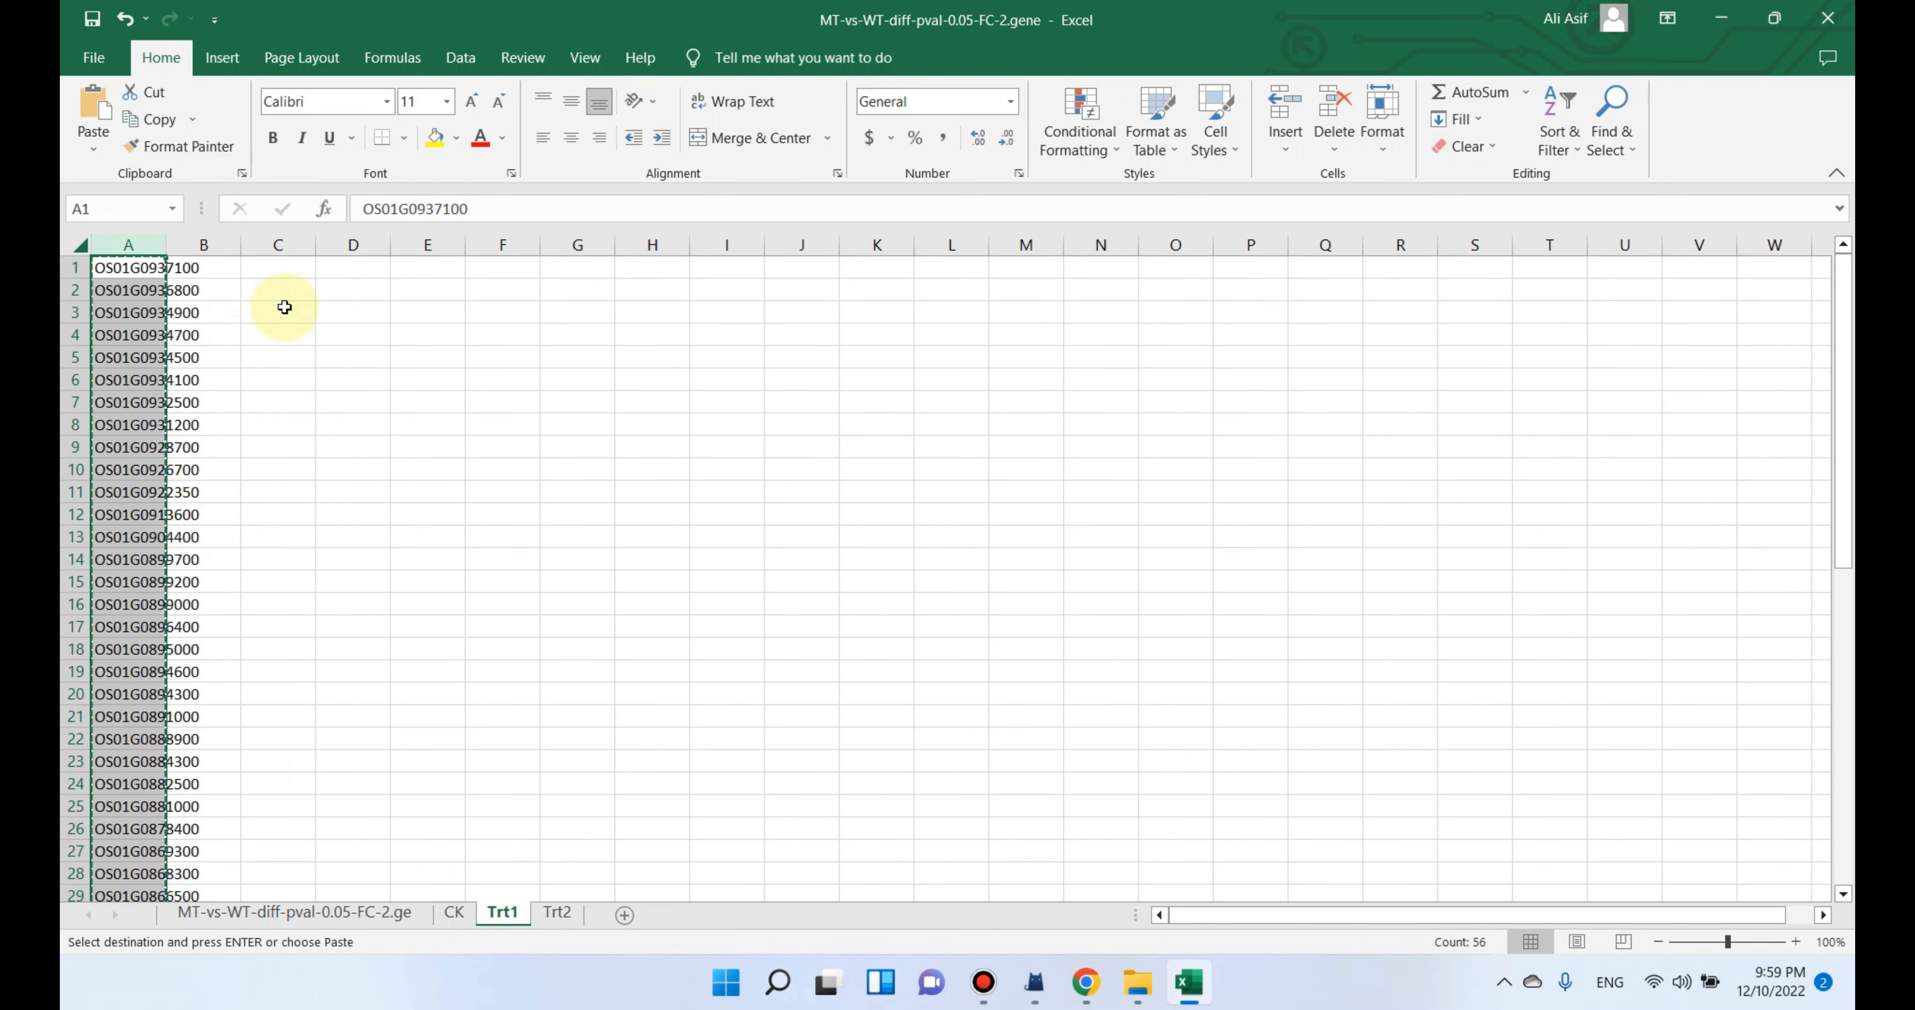
pyautogui.click(1721, 18)
pyautogui.click(732, 372)
pyautogui.hotkey('ctrl', 'v')
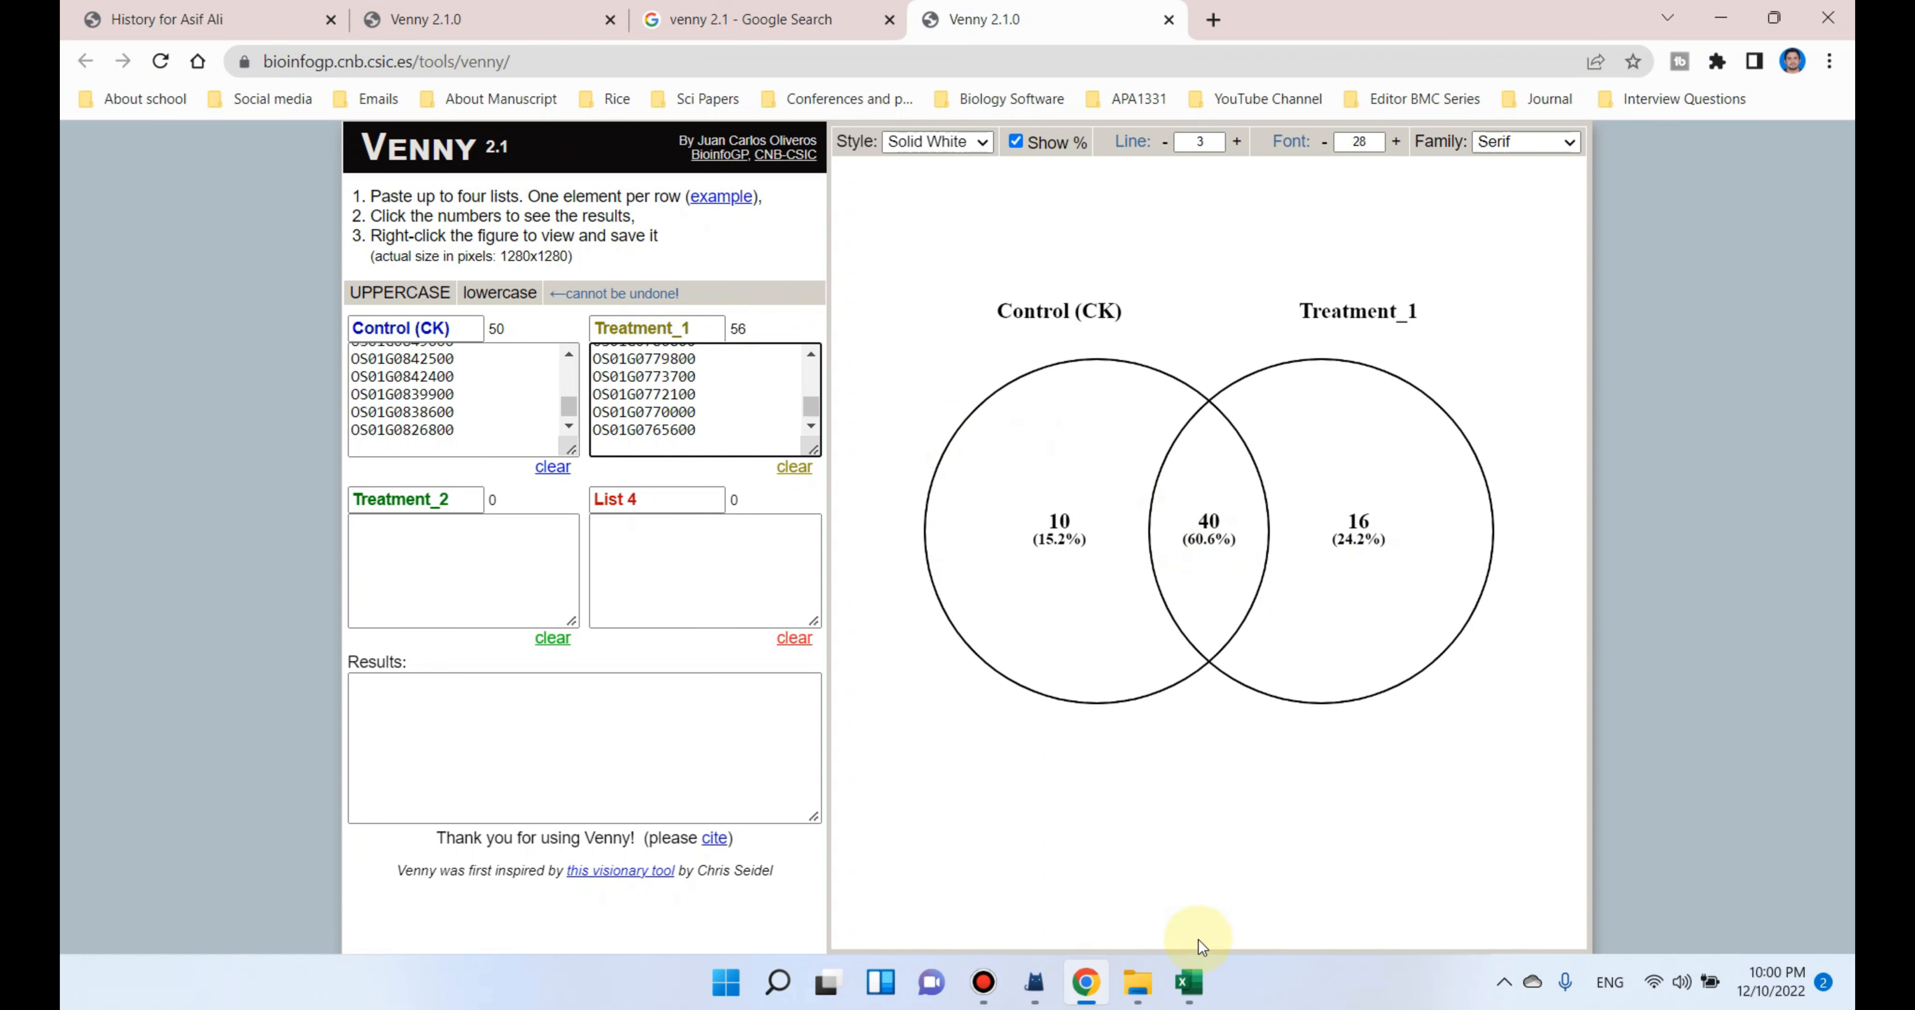
# Copy column A of the Trt2 sheet in Excel and paste it into the Treatment_2 list in Venny.
pyautogui.click(1191, 982)
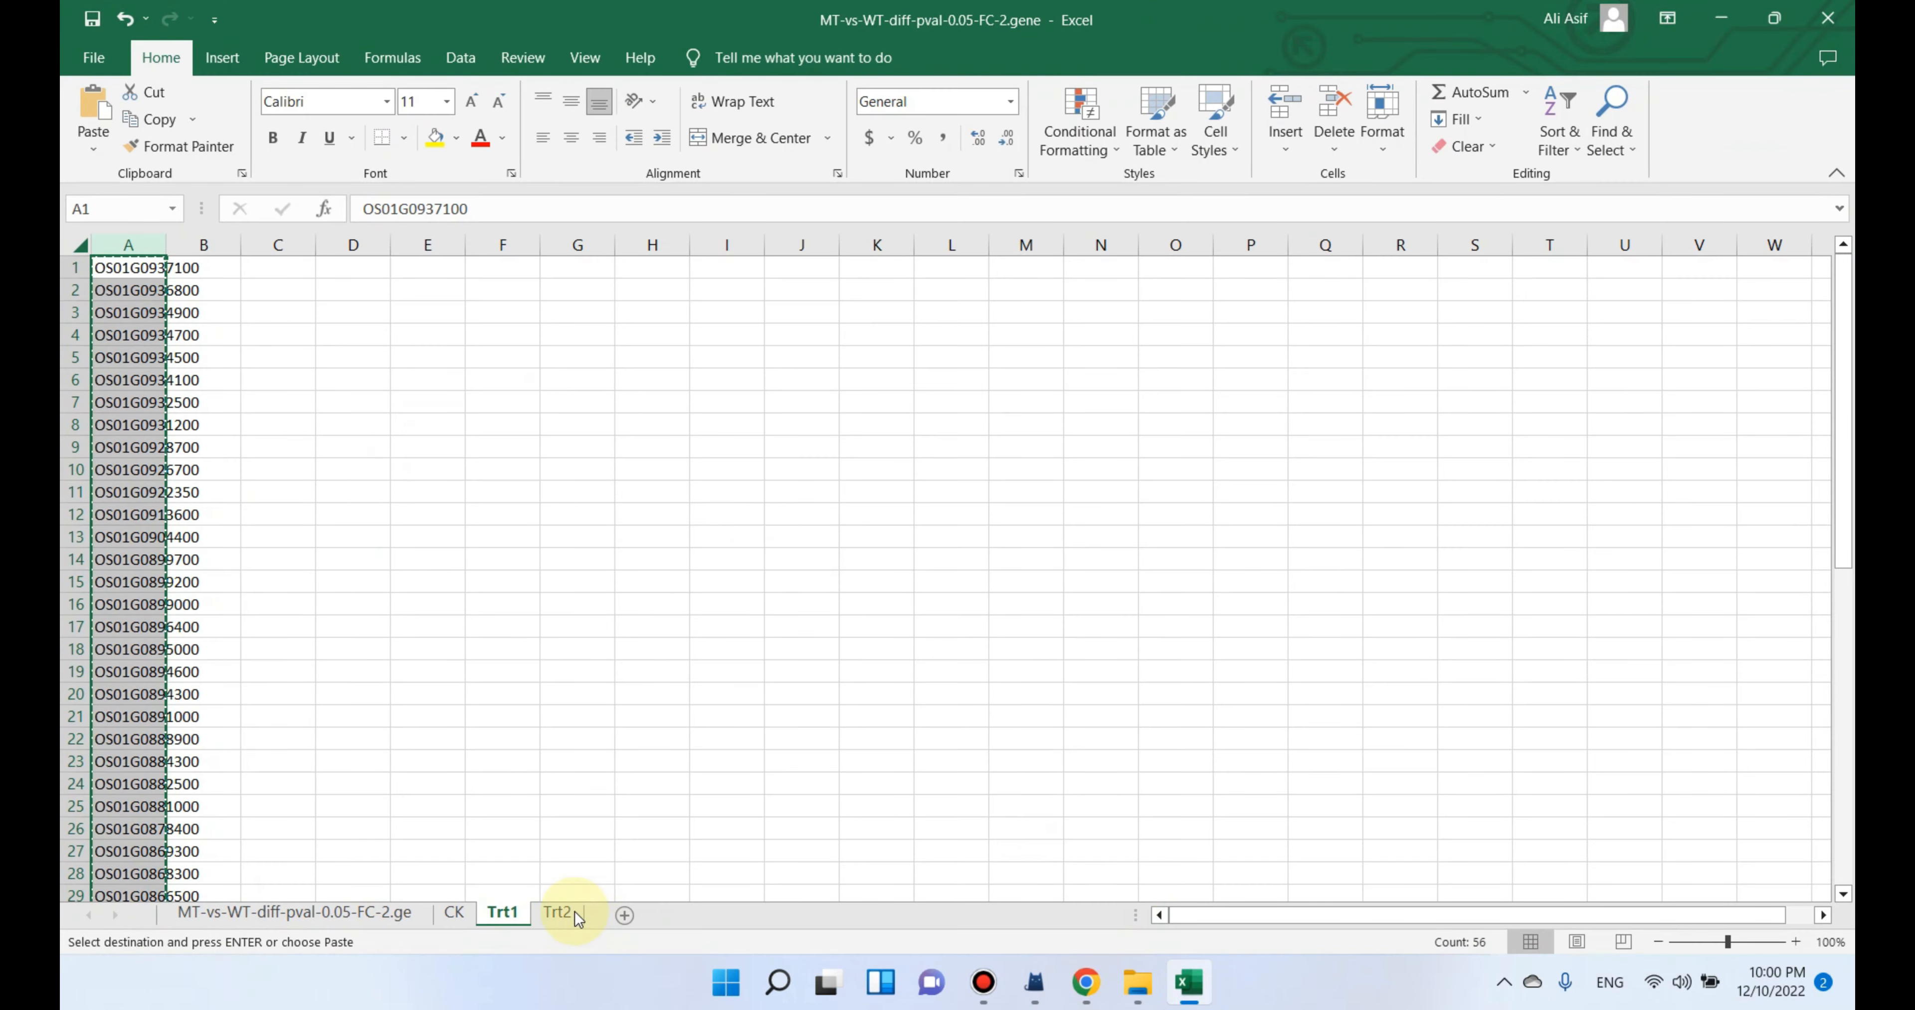
pyautogui.click(557, 912)
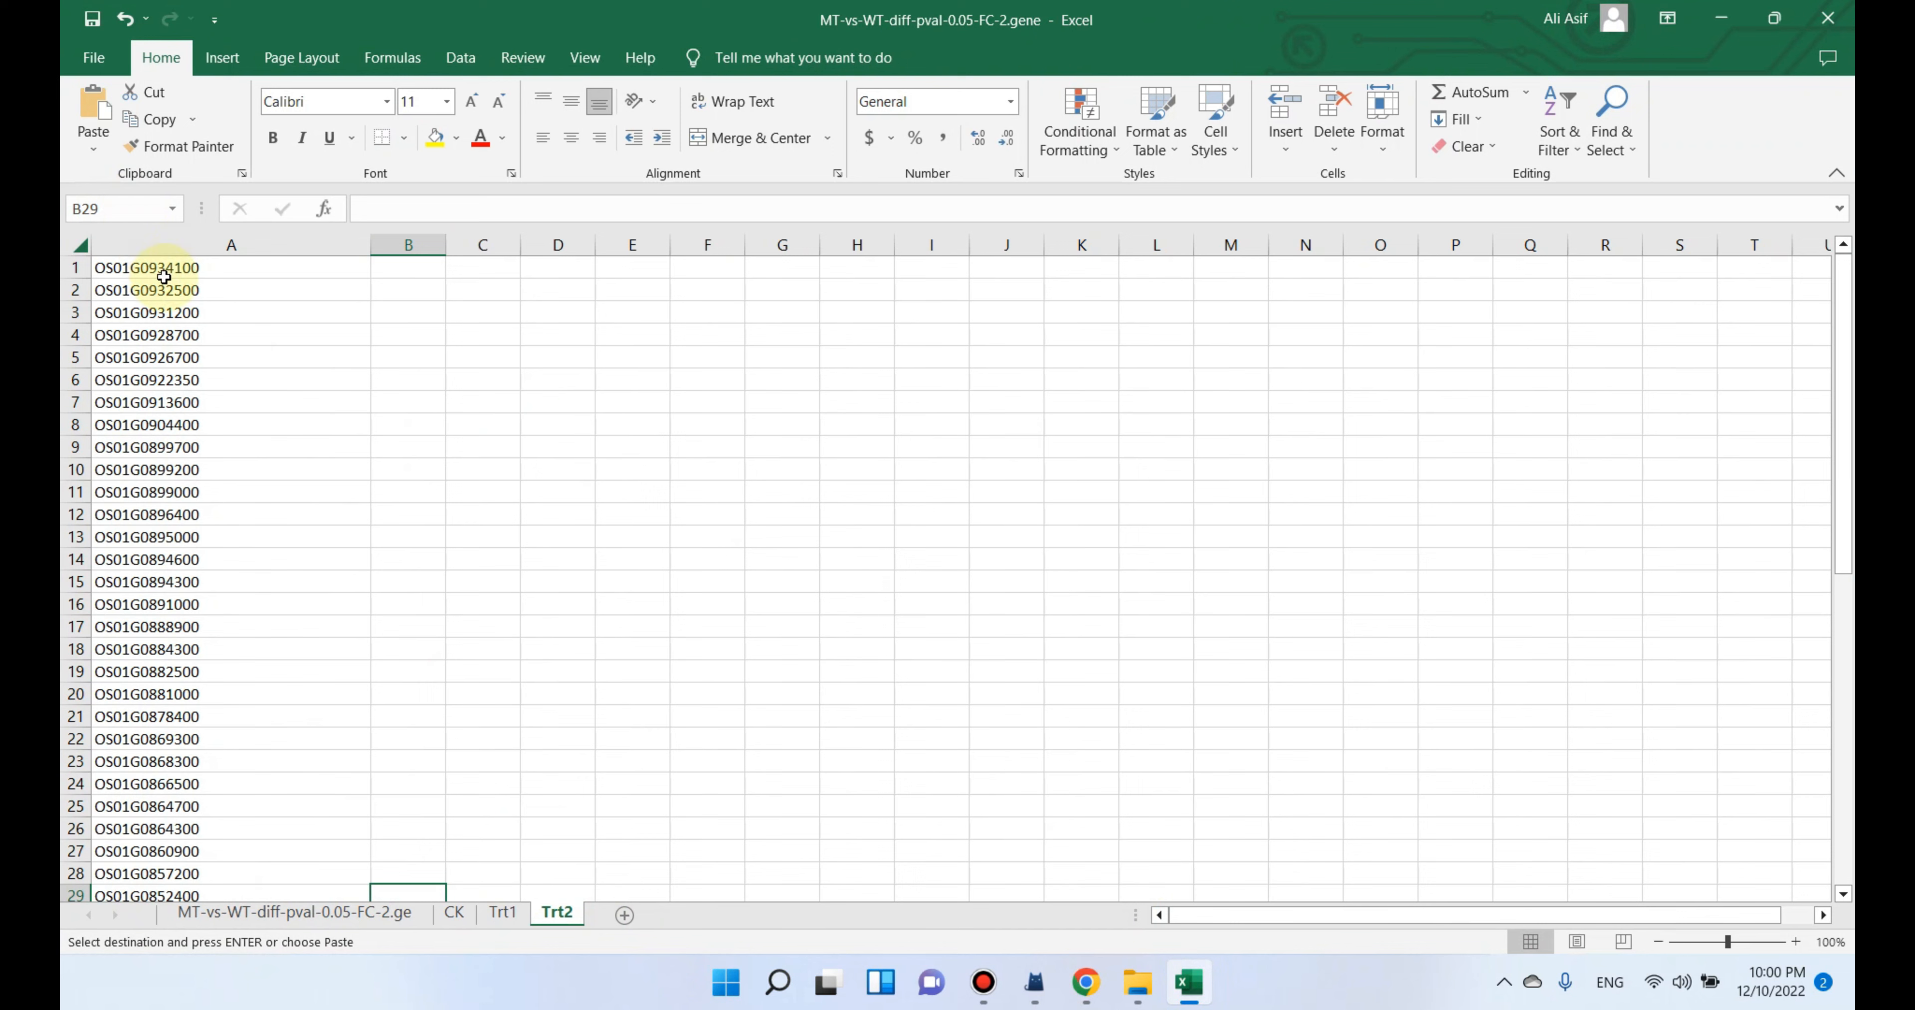
pyautogui.click(182, 265)
pyautogui.hotkey('ctrl', 'shift', 'Down')
pyautogui.rightClick(203, 259)
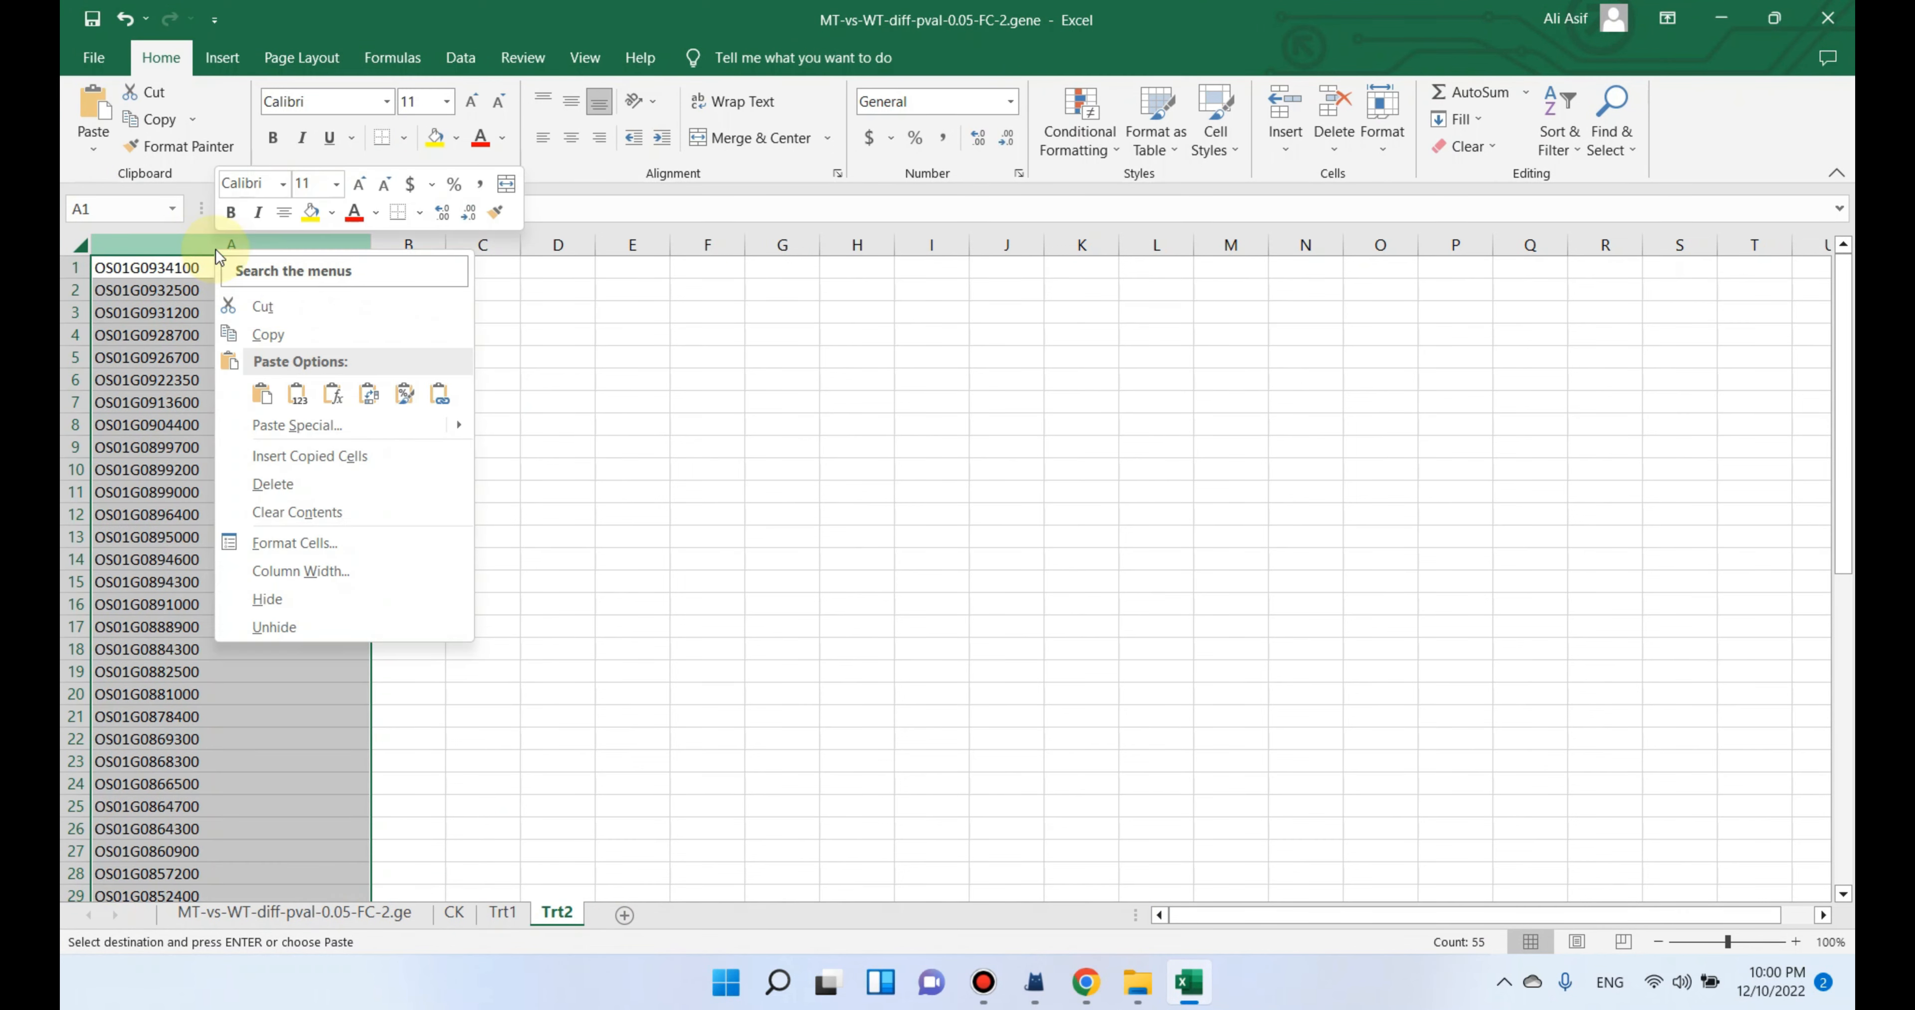
pyautogui.click(297, 335)
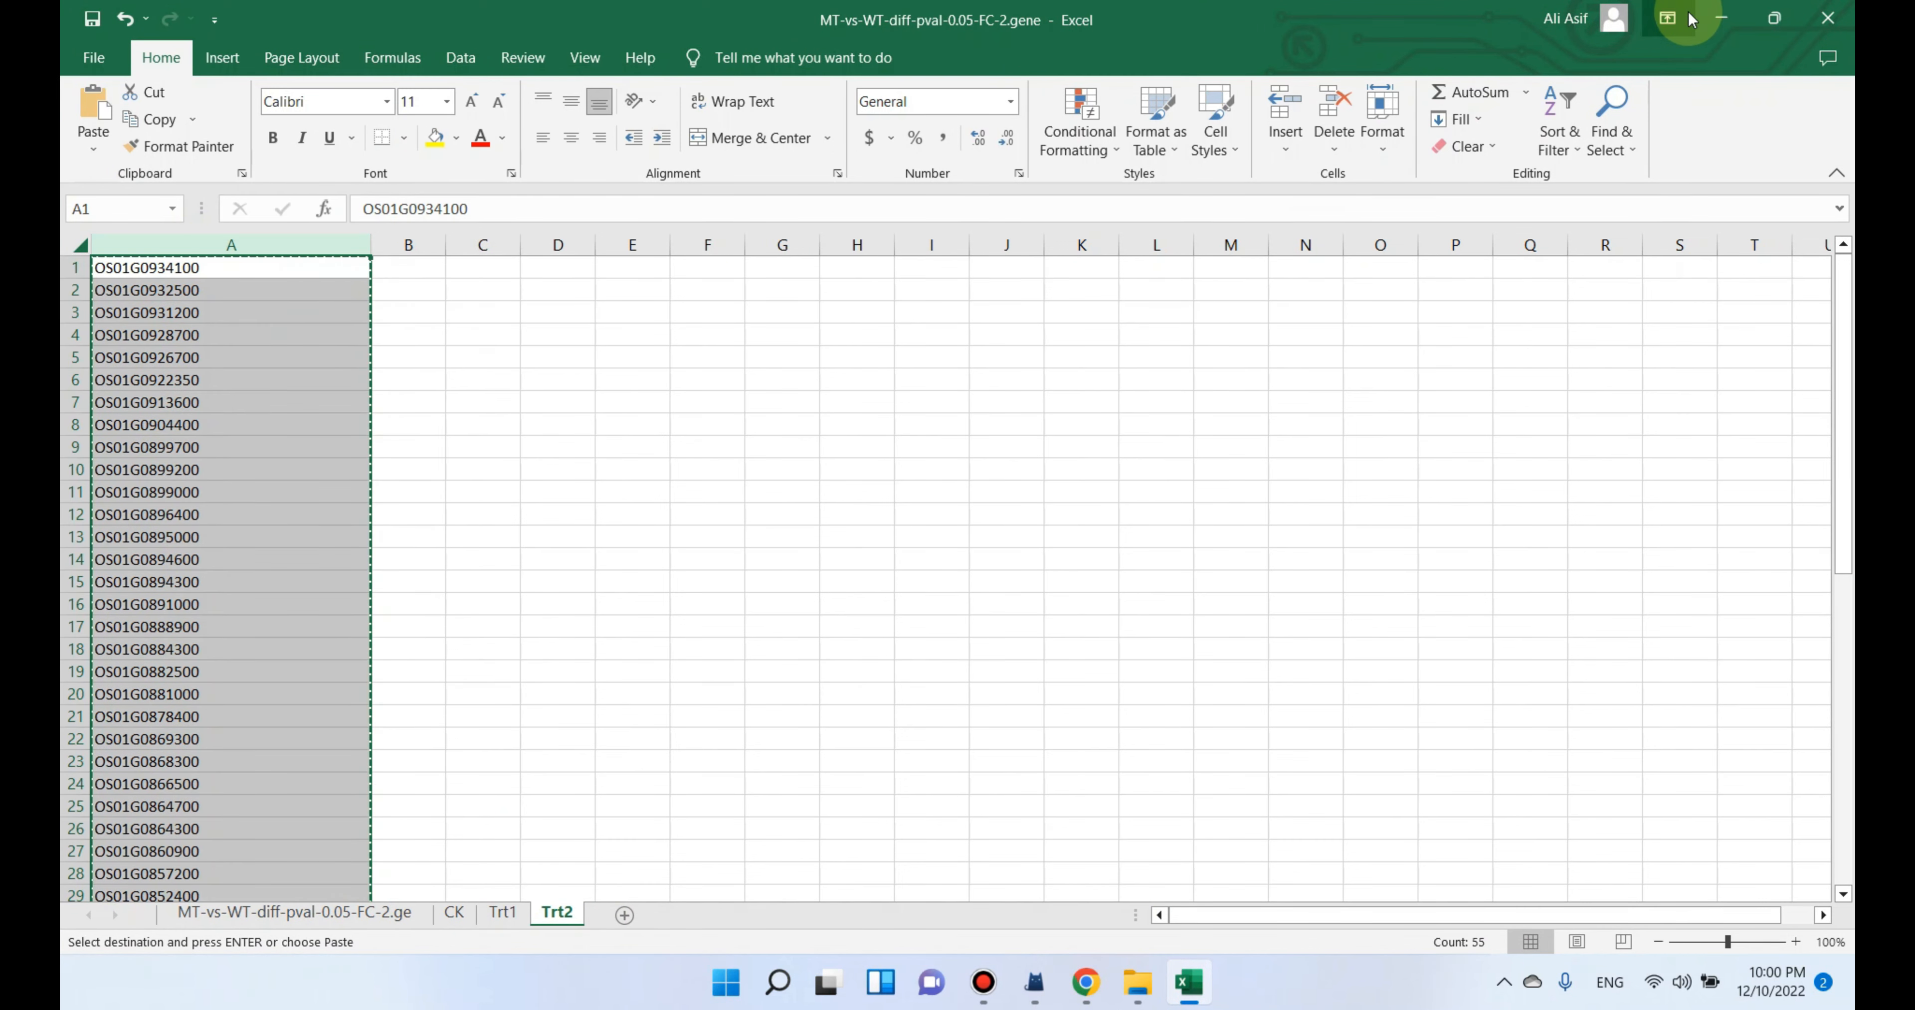
pyautogui.click(1722, 18)
pyautogui.click(512, 545)
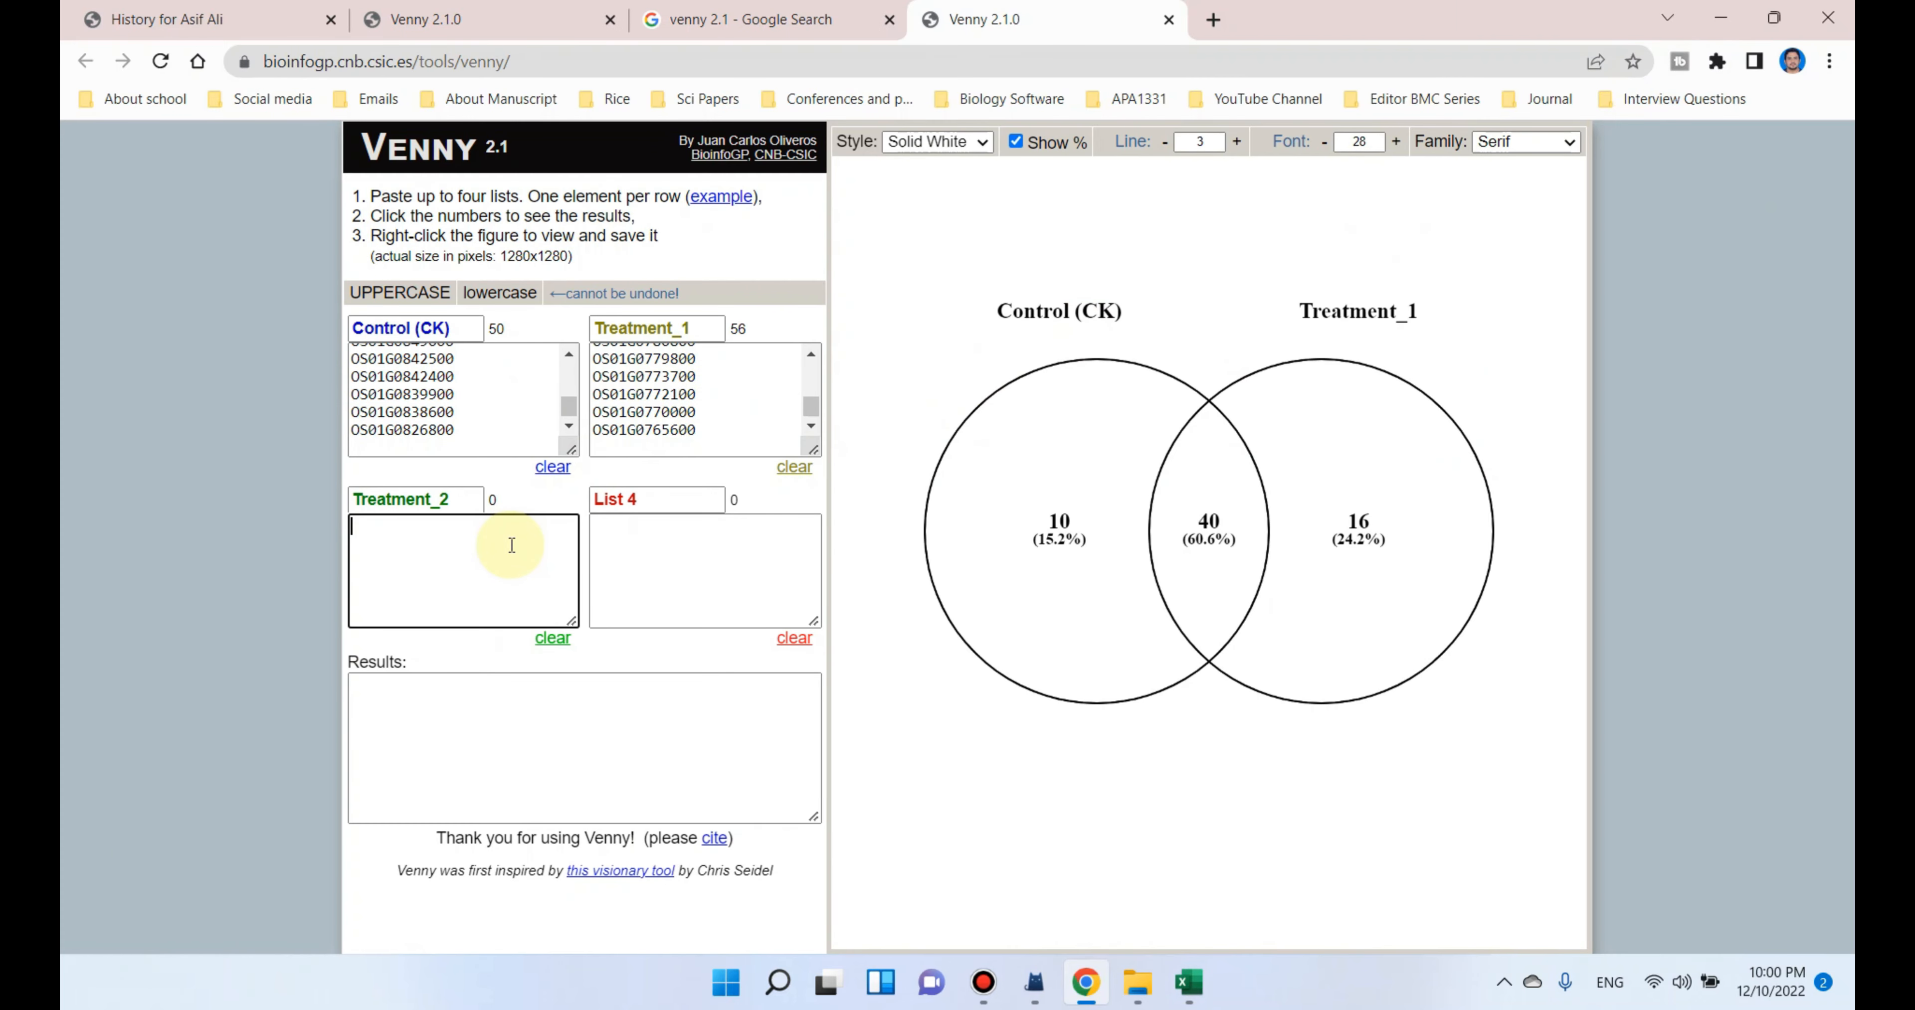
pyautogui.hotkey('ctrl', 'v')
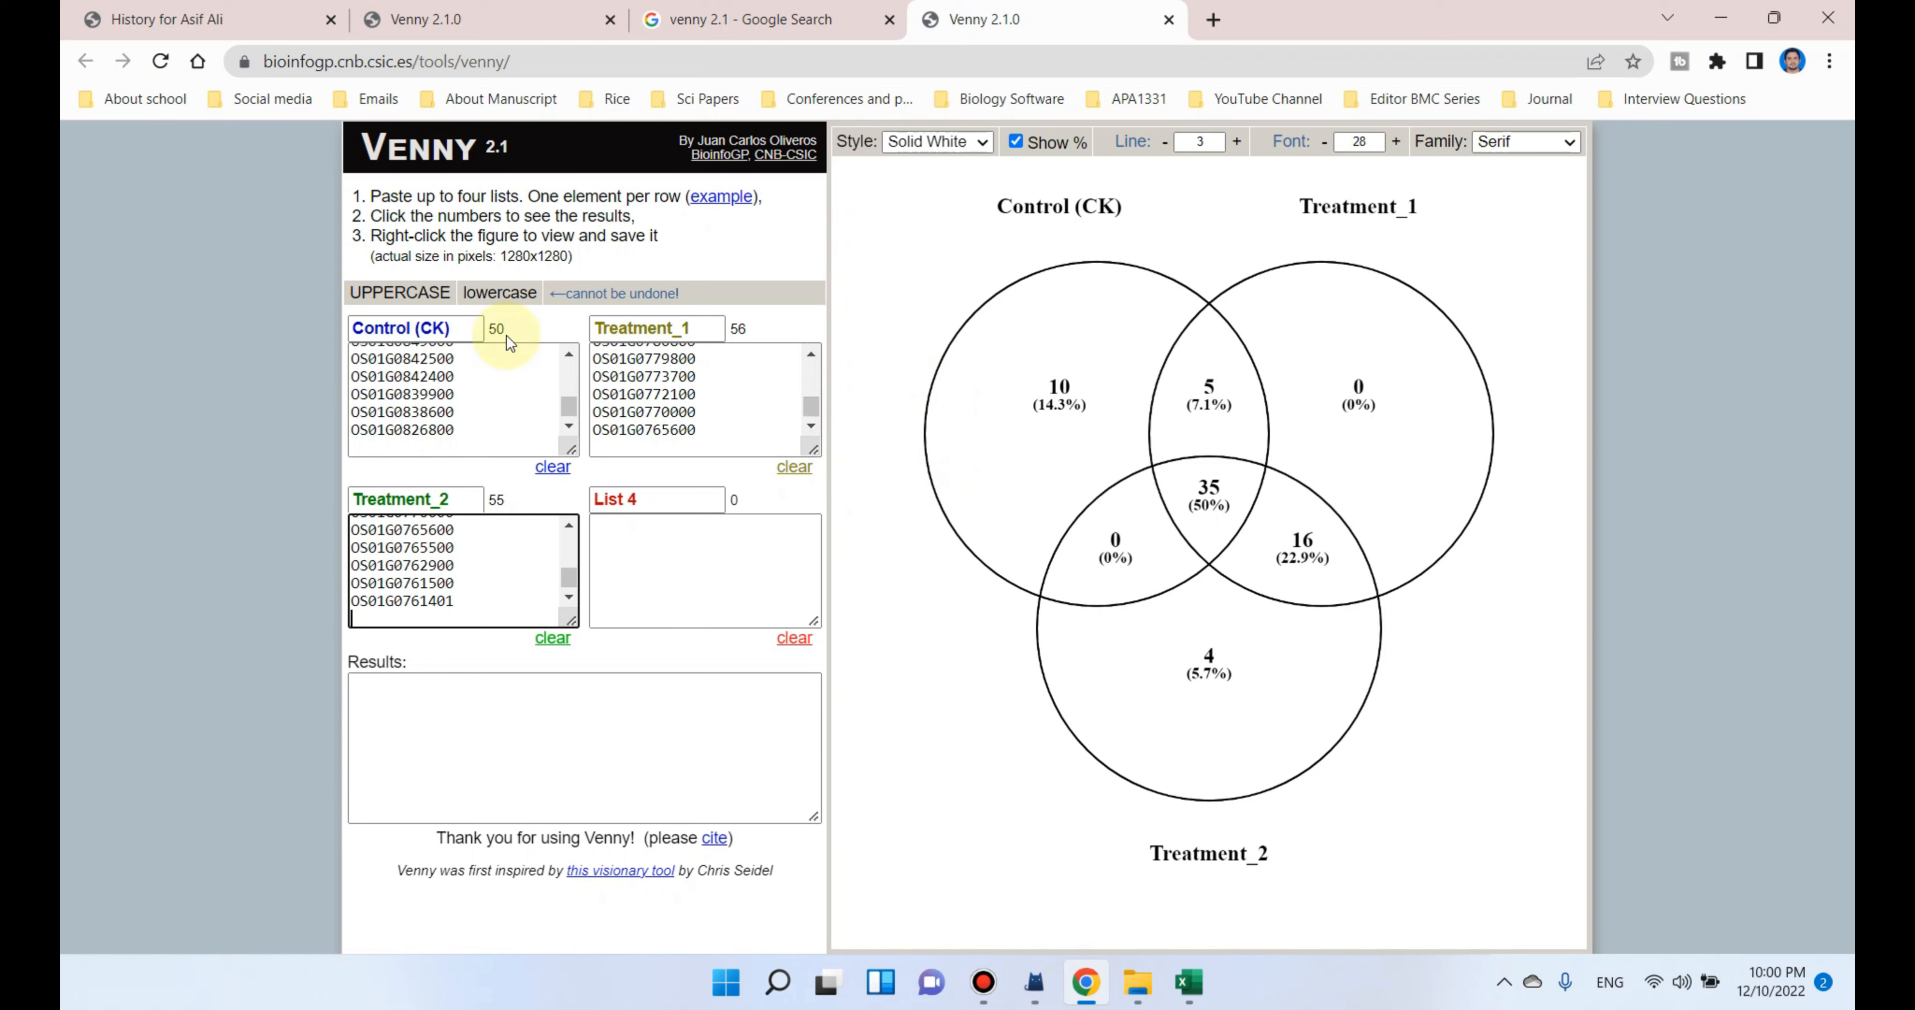
# Check the element counts of the Control (CK), Treatment_1 and Treatment_2 lists.
pyautogui.moveTo(504, 328); pyautogui.dragTo(486, 328)
pyautogui.moveTo(749, 328); pyautogui.dragTo(736, 329)
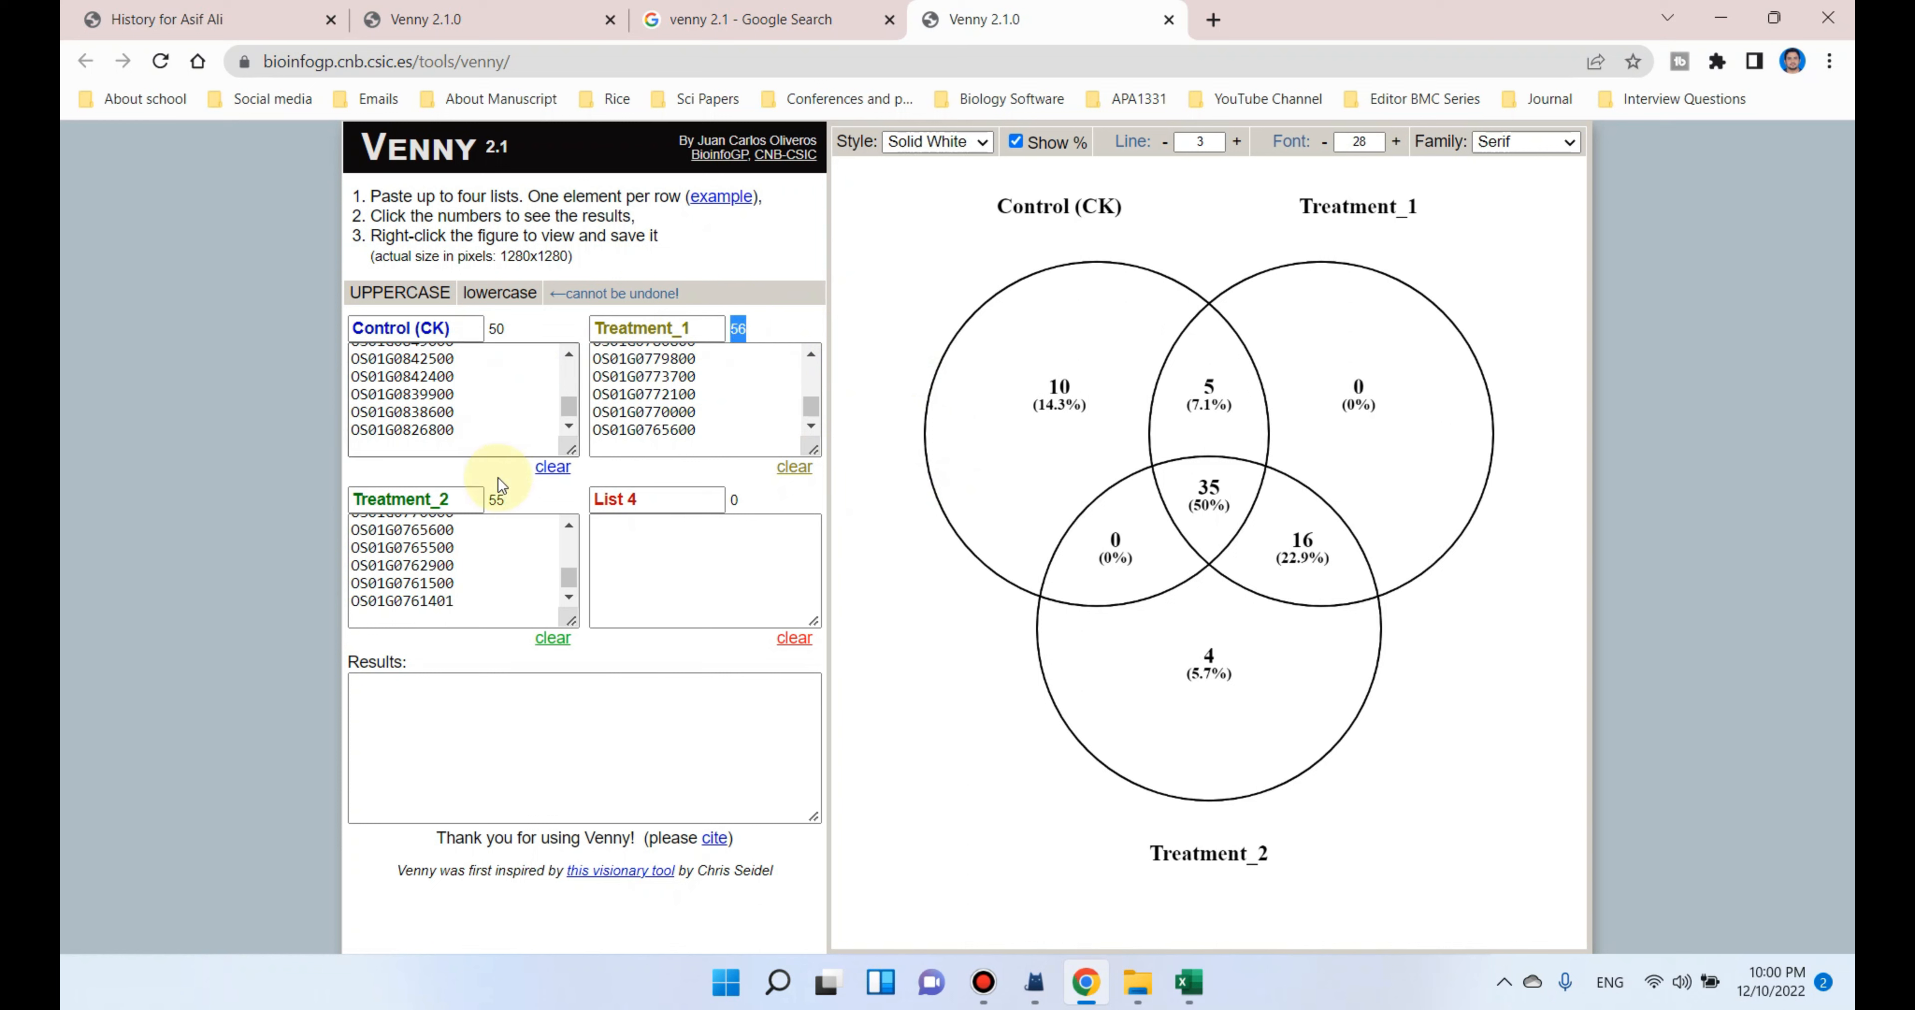
pyautogui.moveTo(509, 501); pyautogui.dragTo(489, 499)
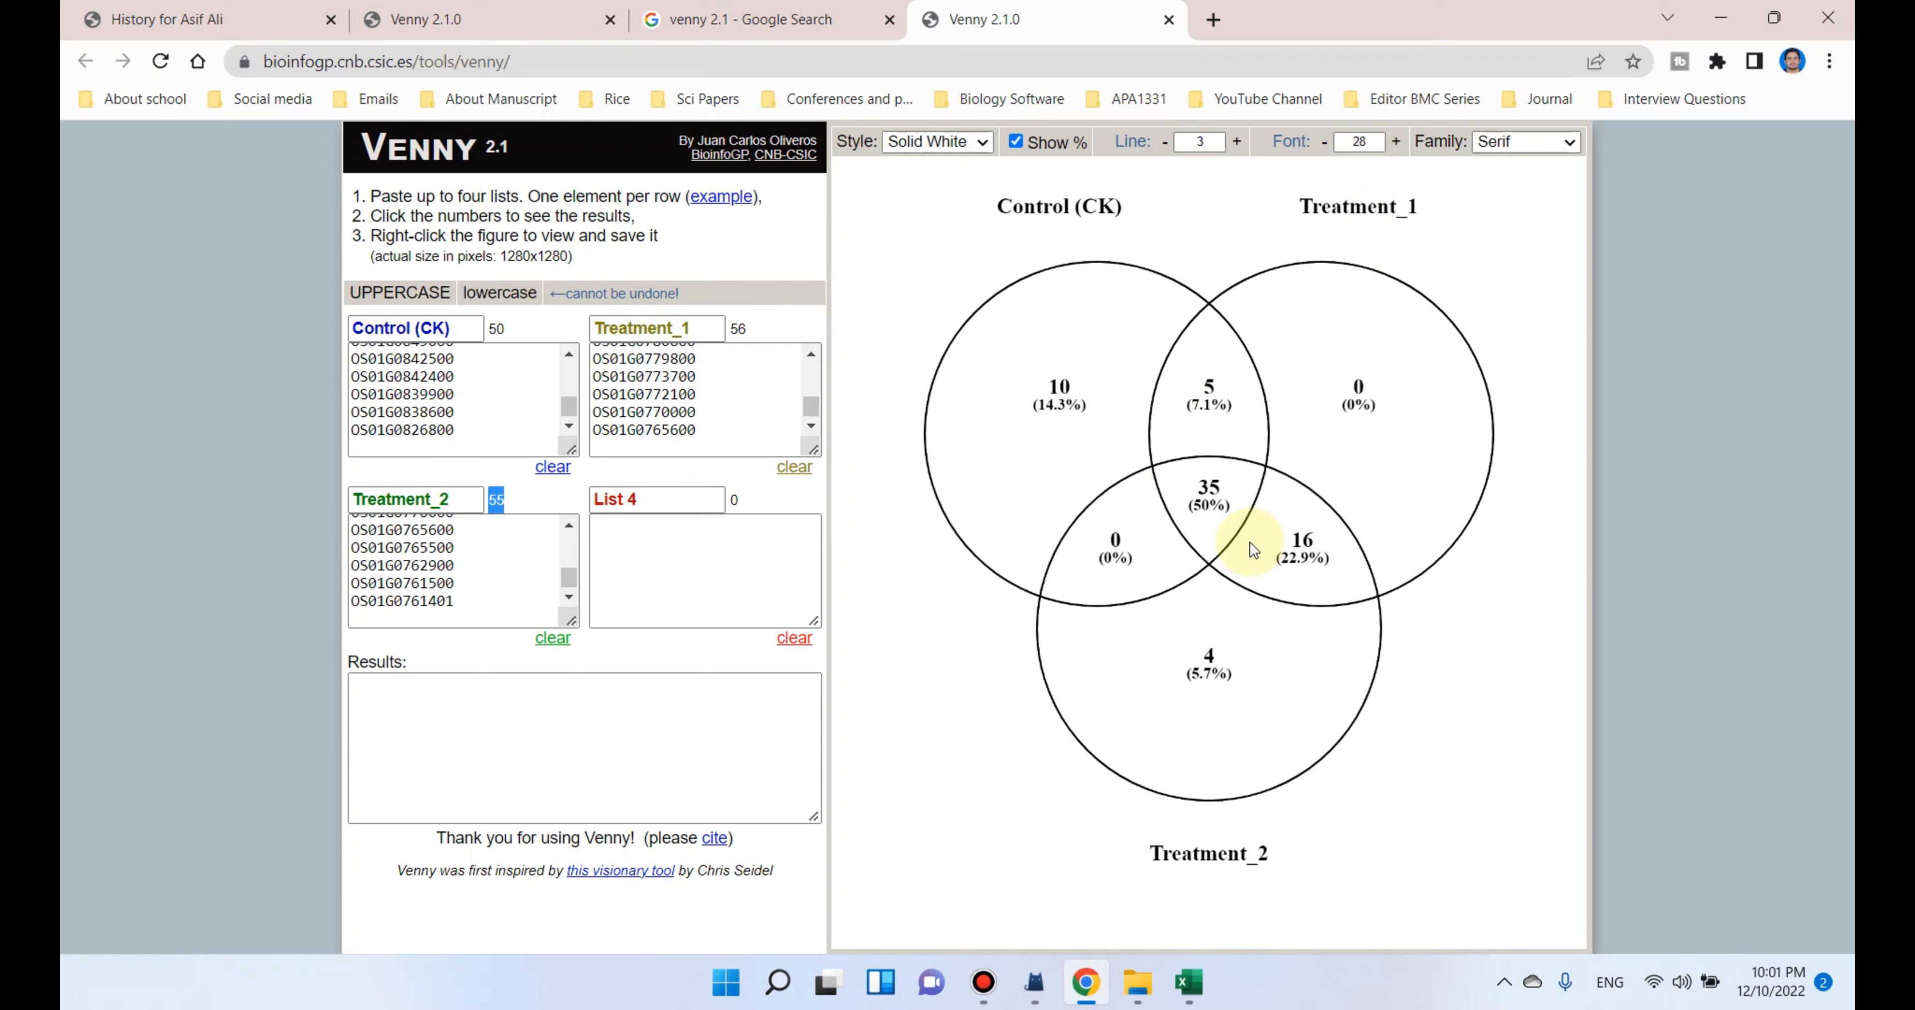
# List the gene IDs shared by all three sets, by Control and Treatment_1, and by Treatment_1 and Treatment_2.
pyautogui.click(1206, 502)
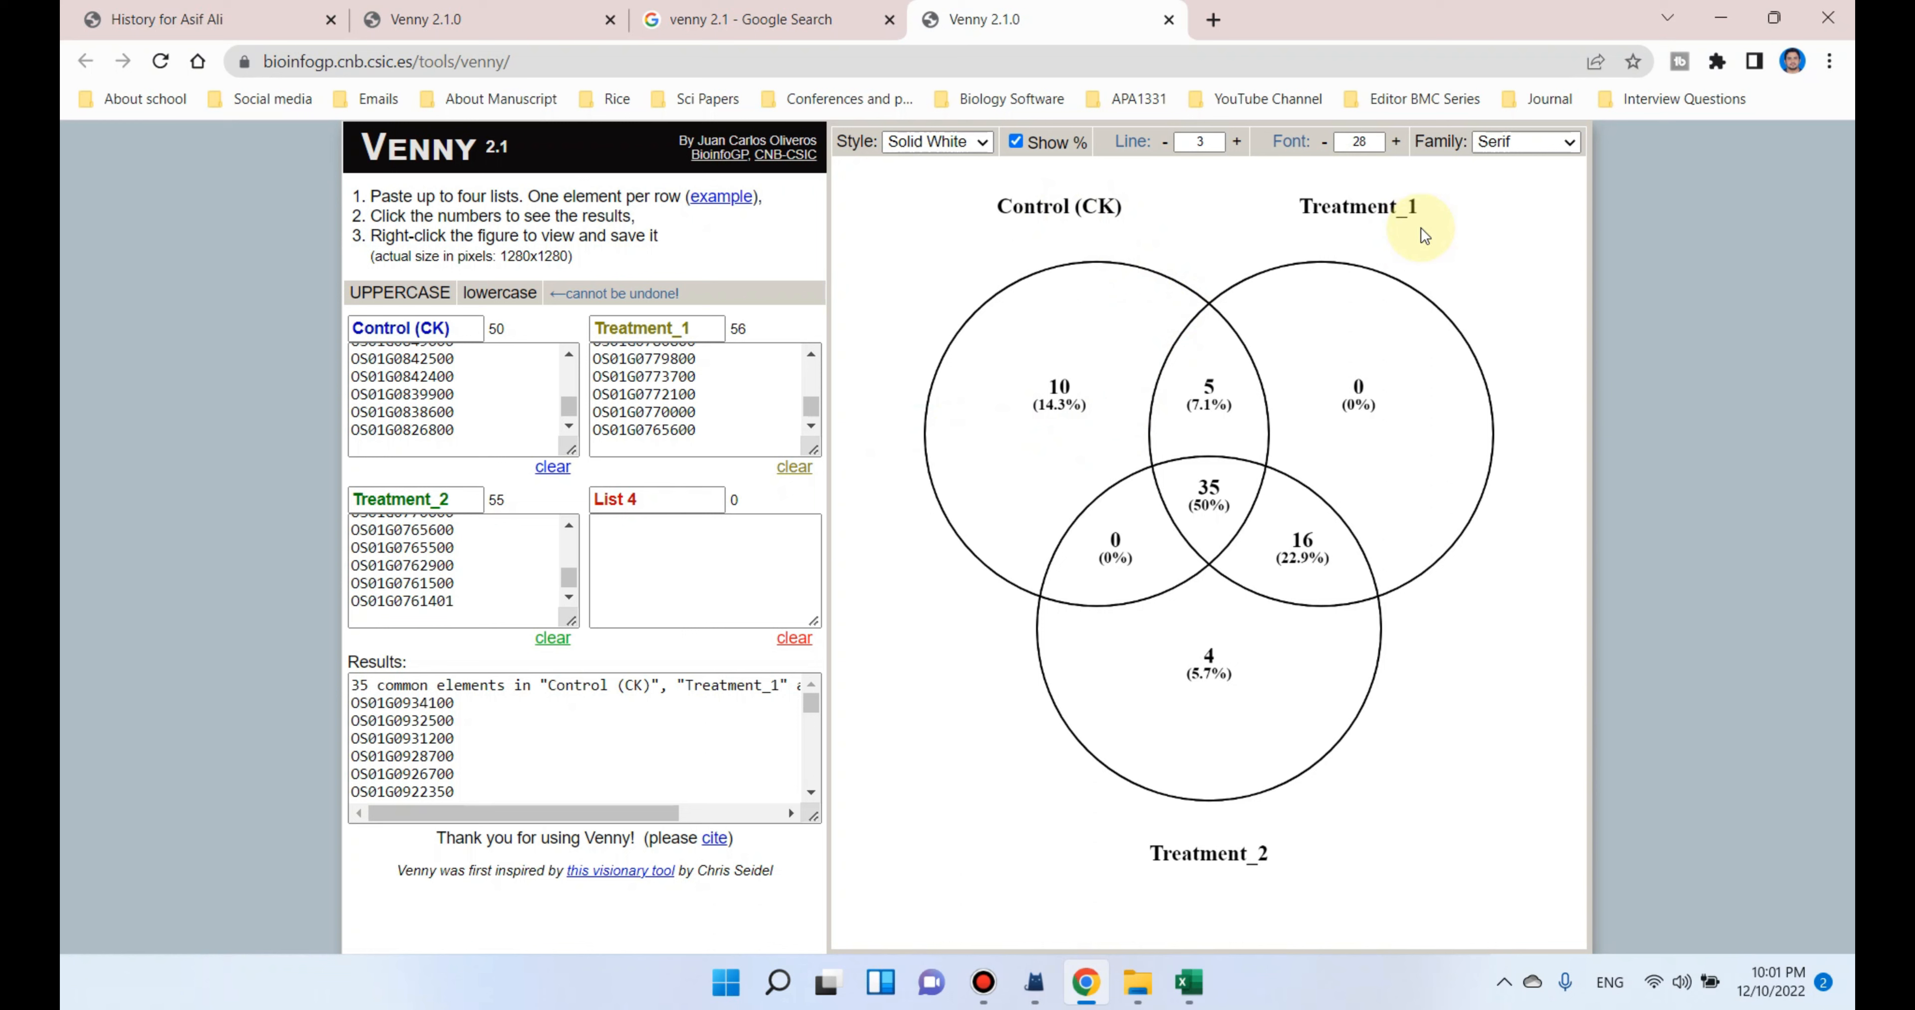
pyautogui.click(1212, 401)
pyautogui.moveTo(474, 778); pyautogui.dragTo(351, 698)
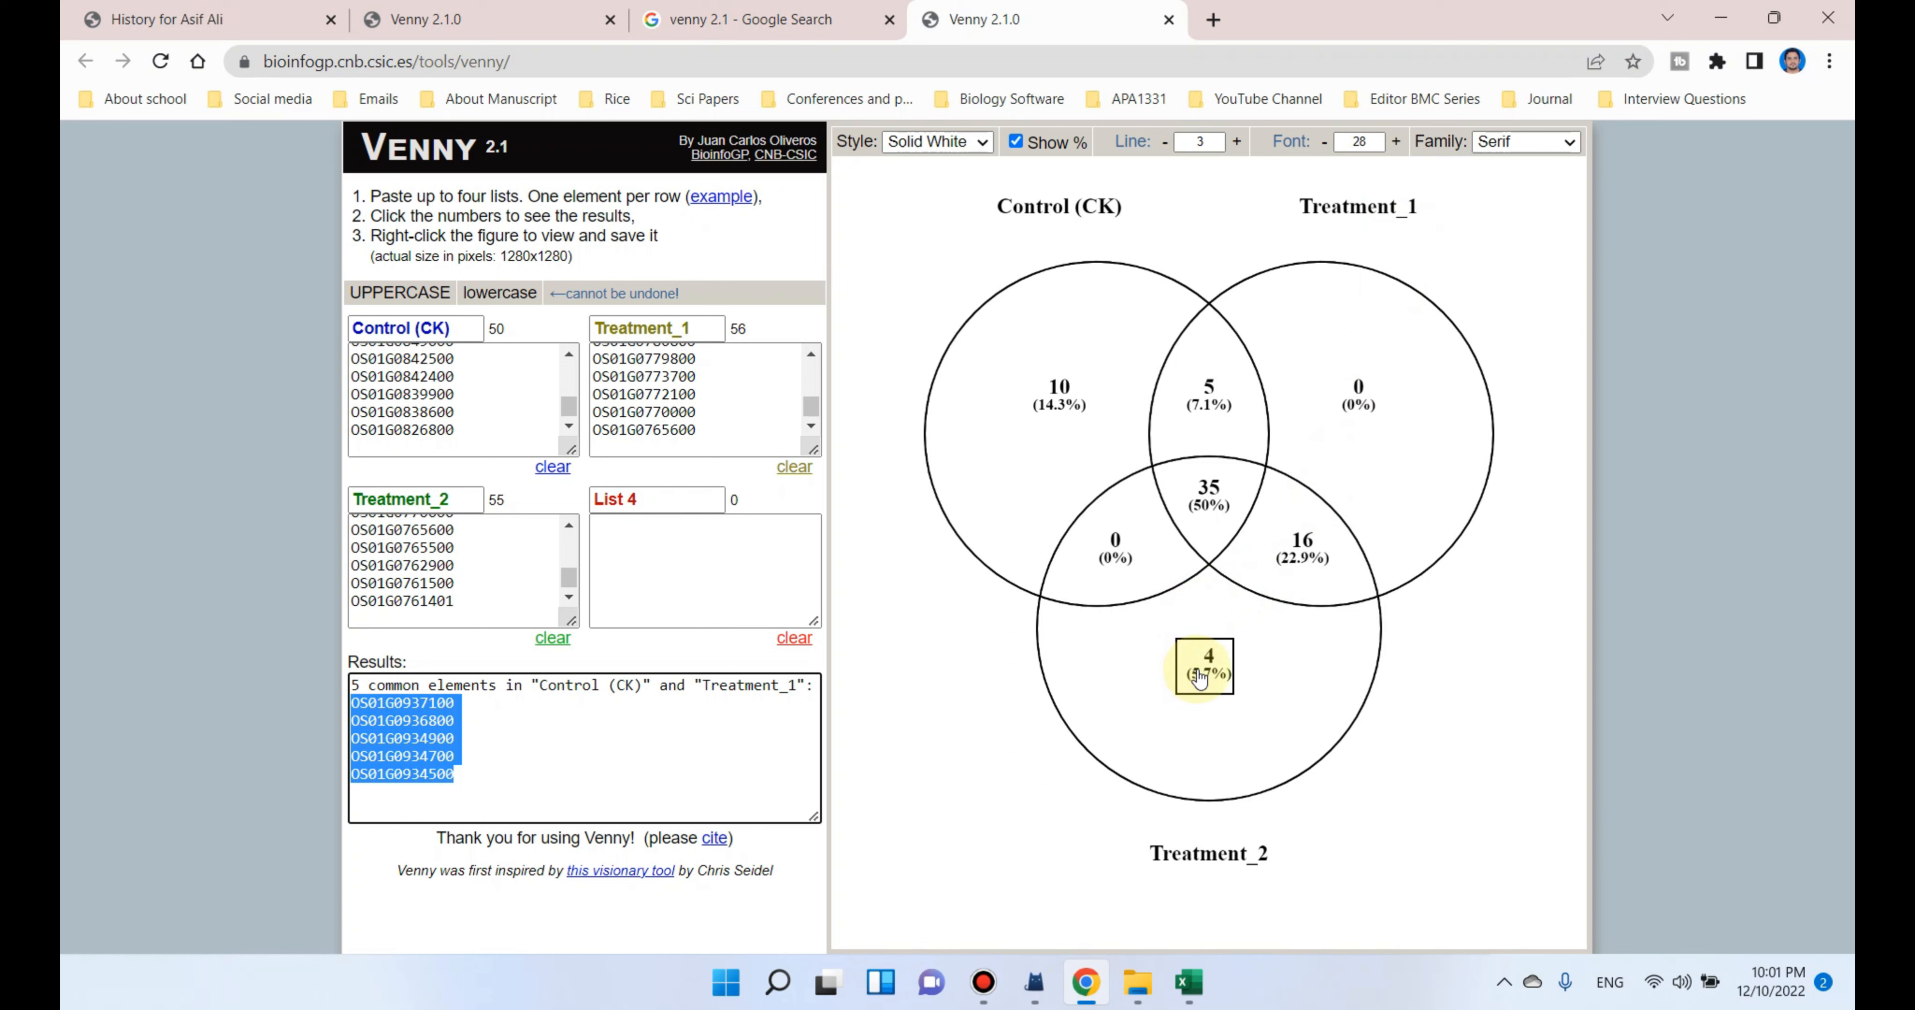
pyautogui.click(1309, 556)
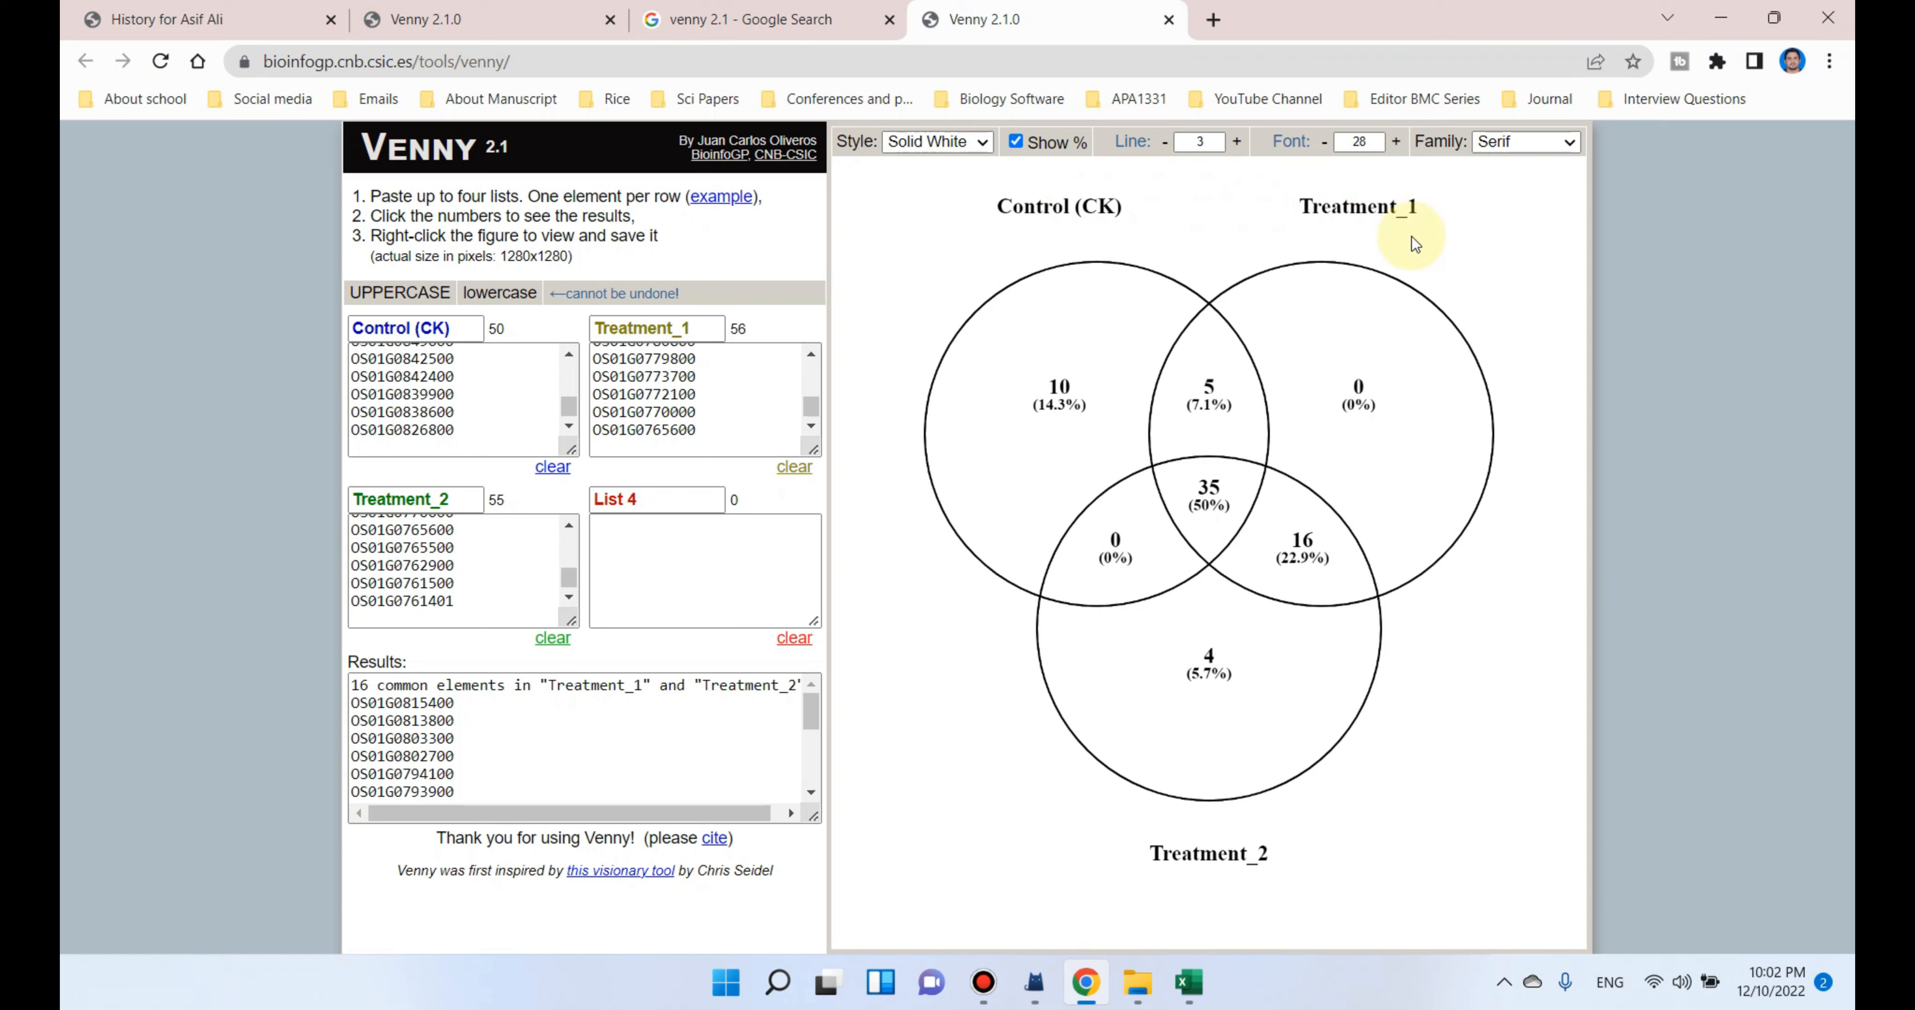
pyautogui.click(1209, 412)
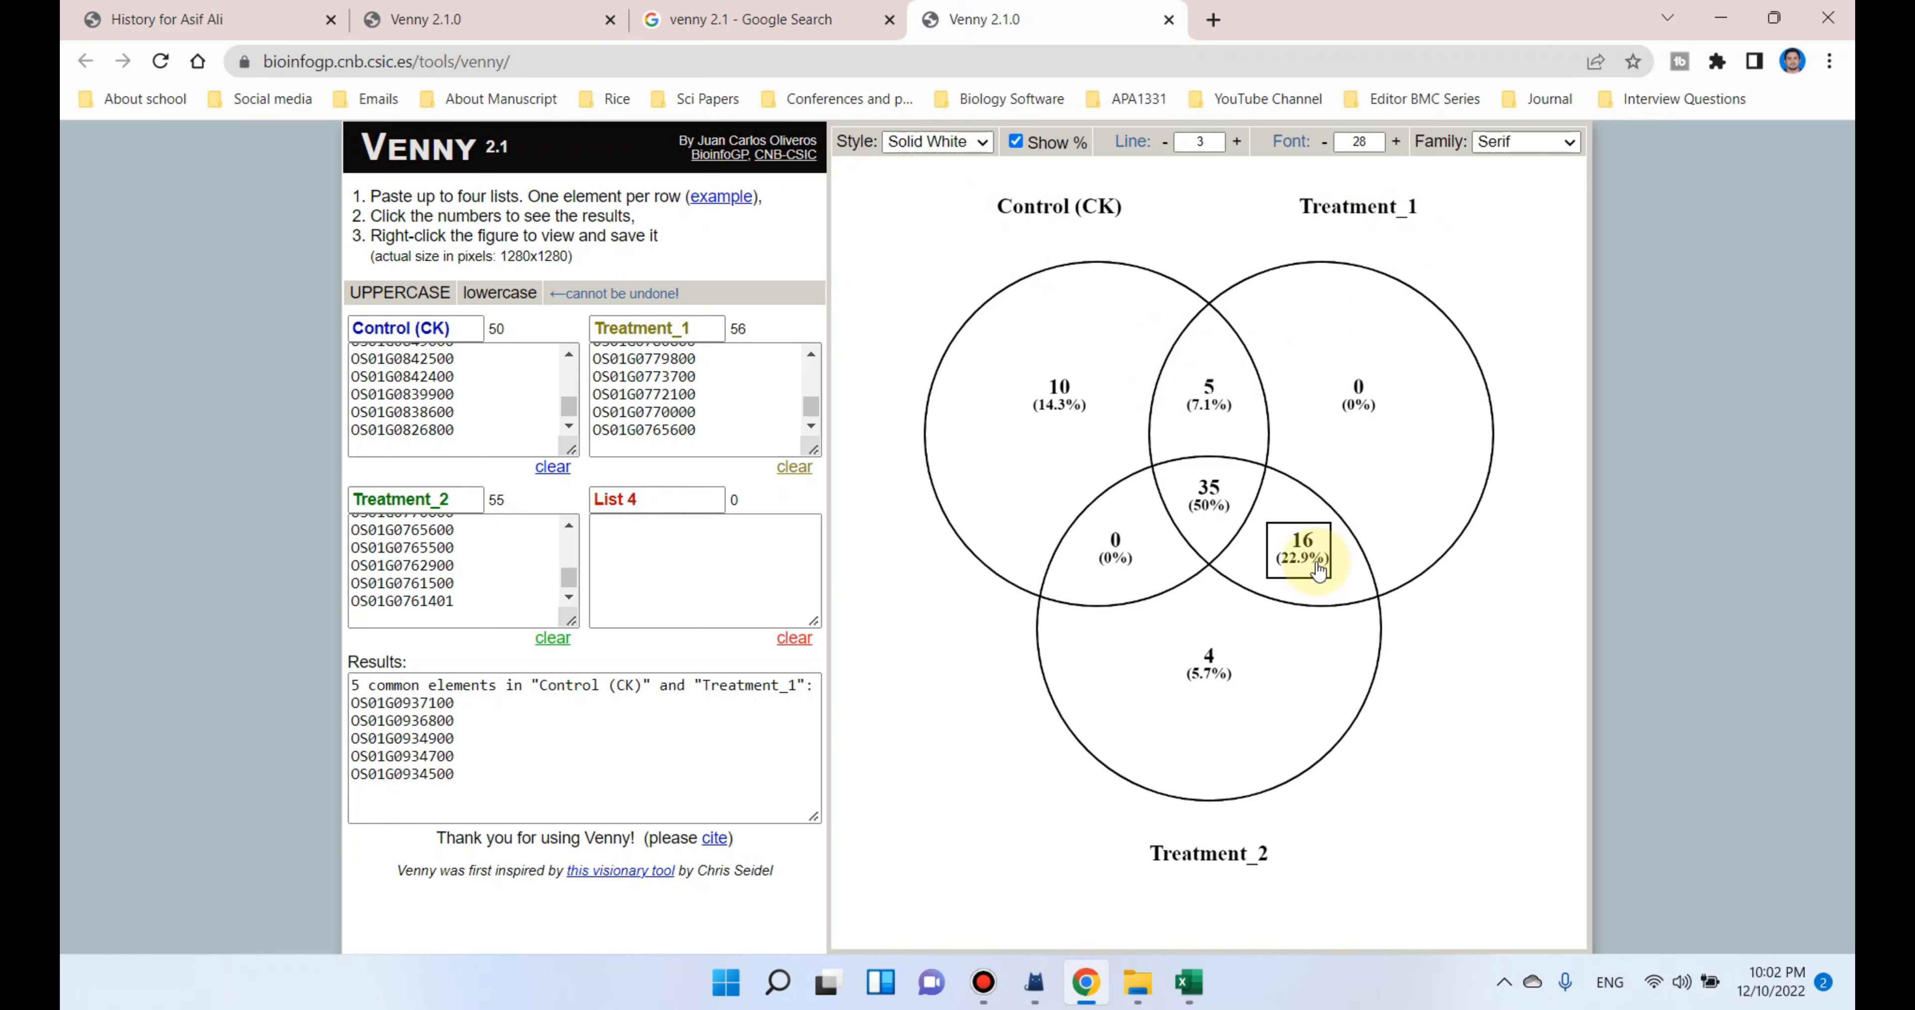
pyautogui.click(1310, 550)
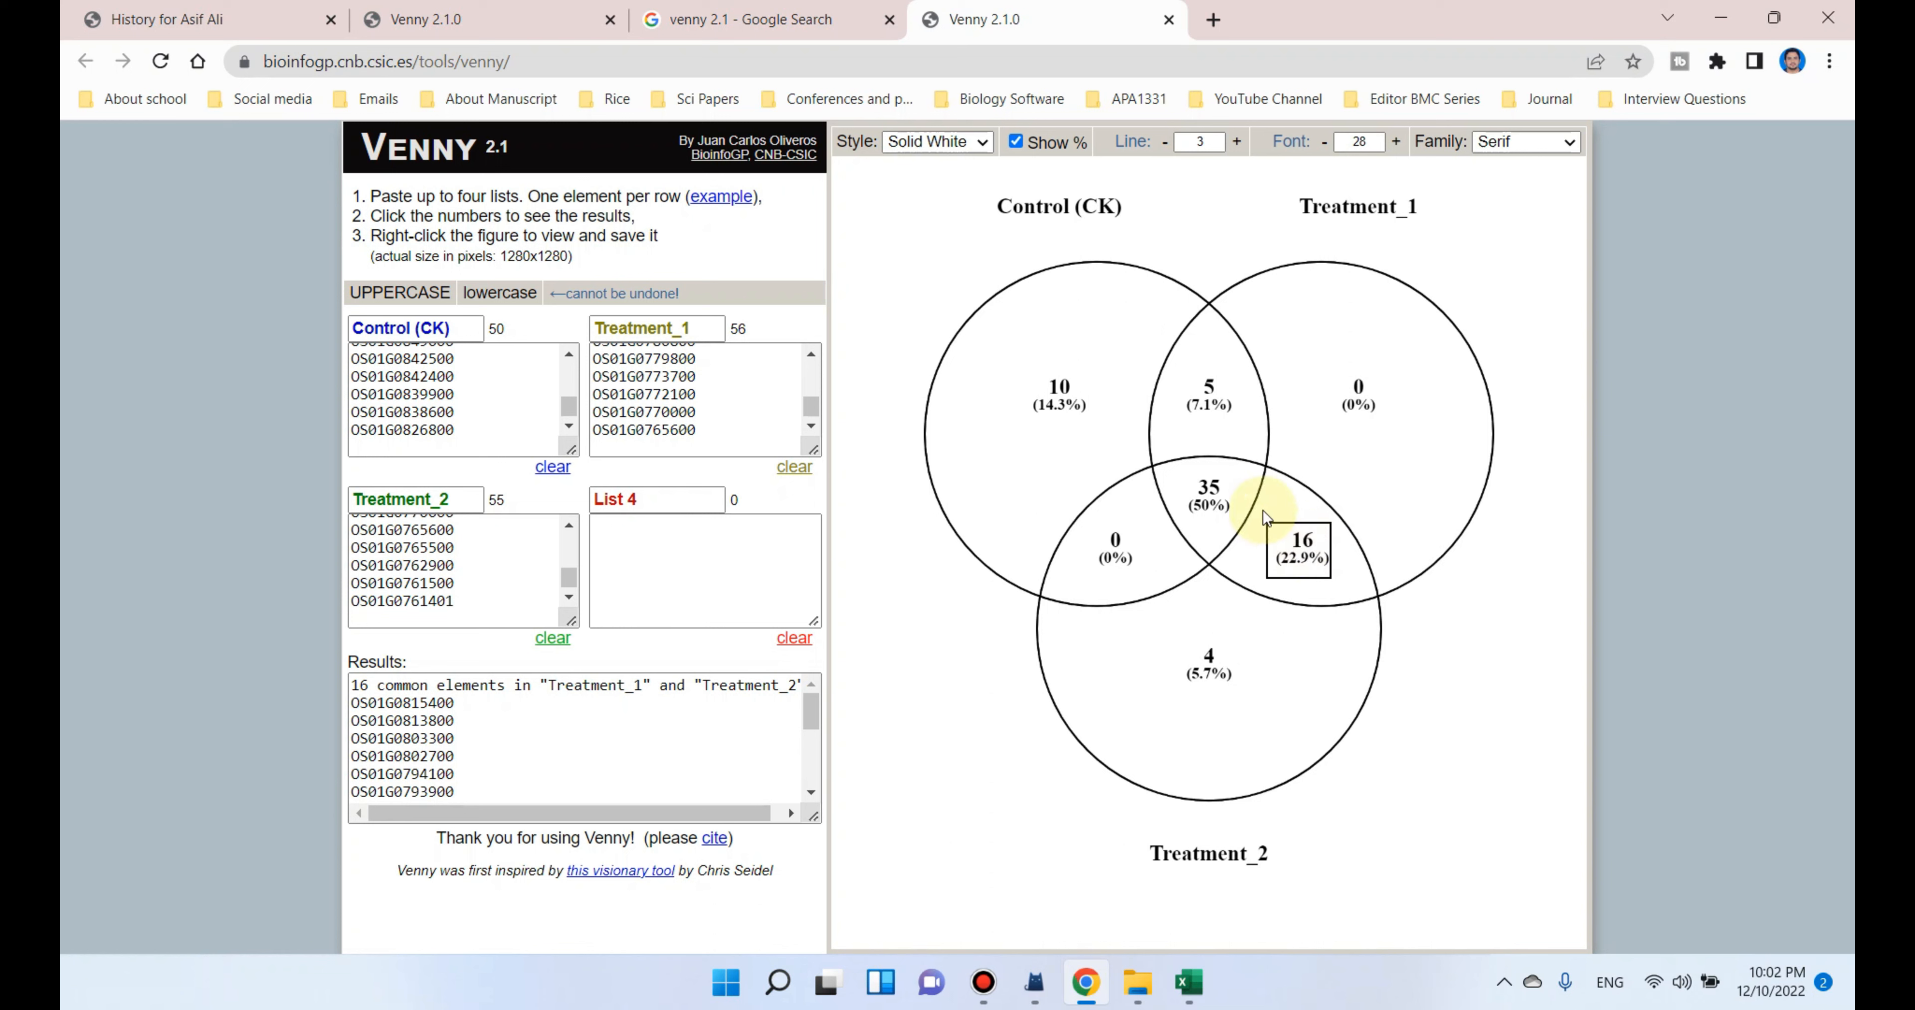
pyautogui.click(1206, 502)
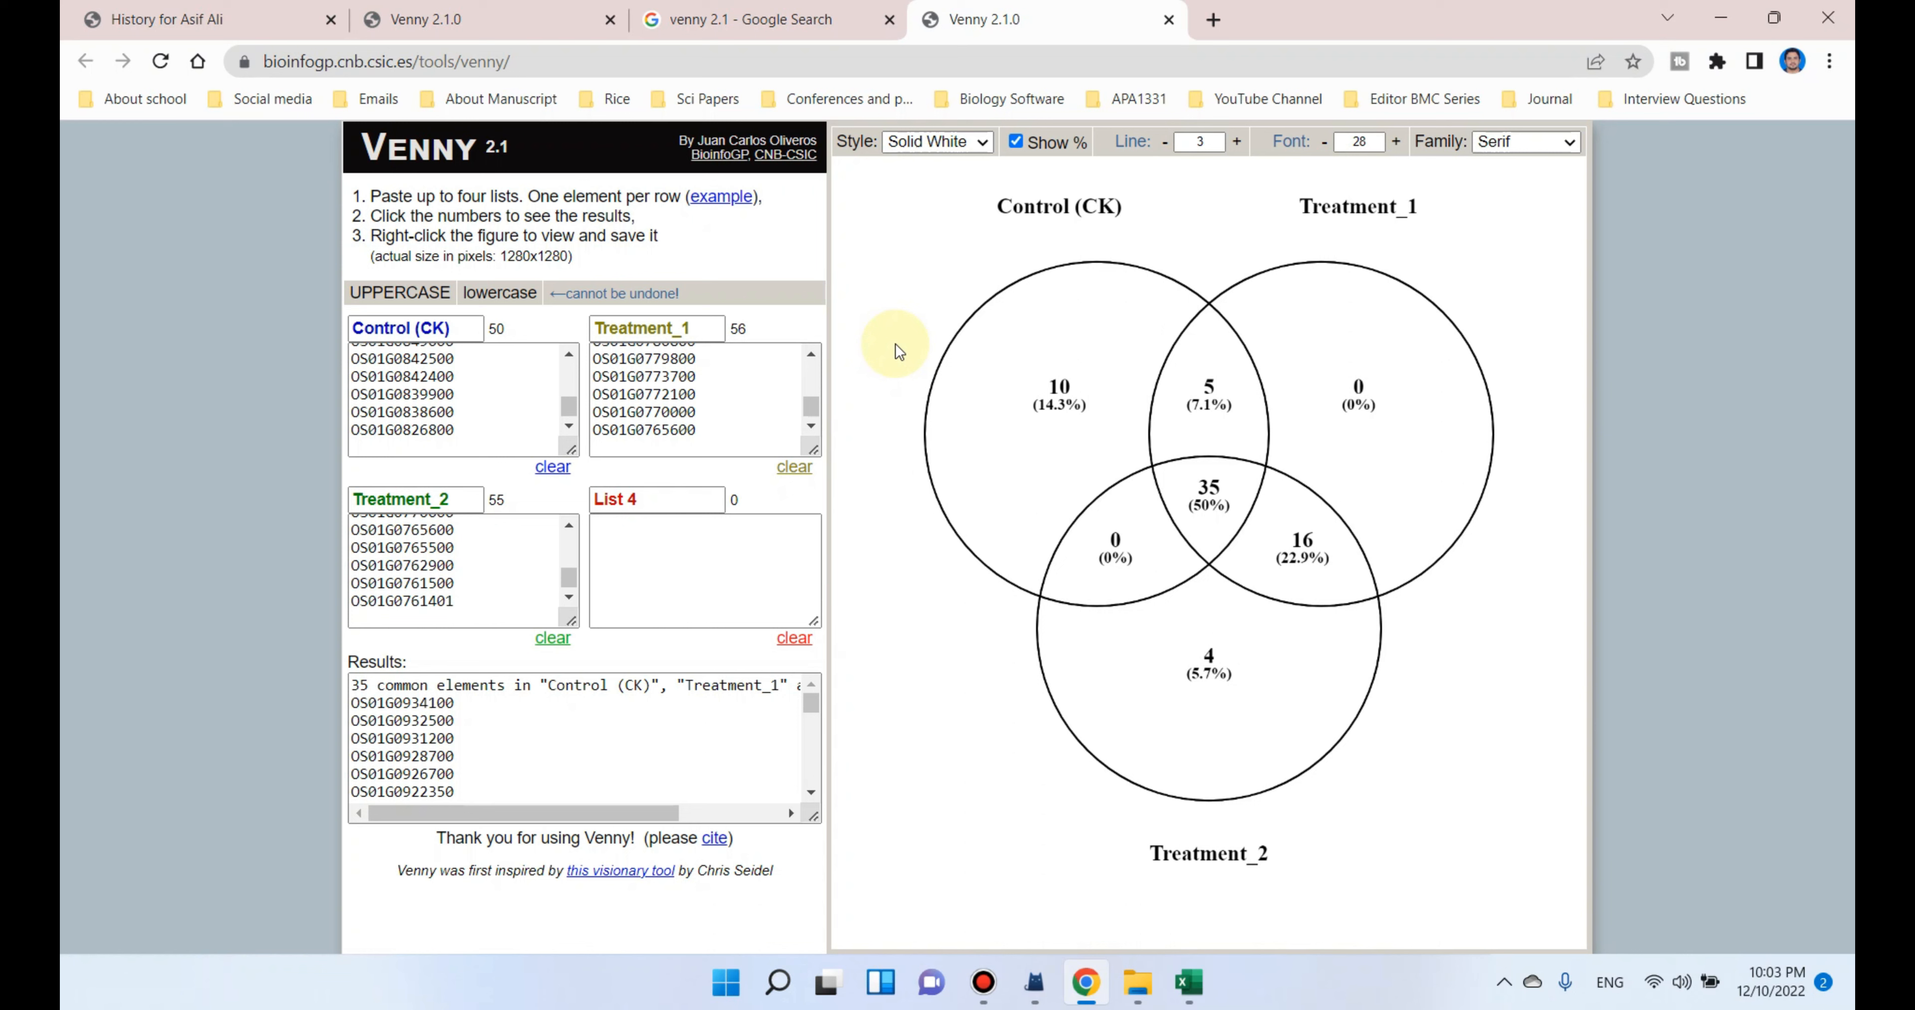
# Set the Venn diagram's style to Colors.
pyautogui.click(984, 144)
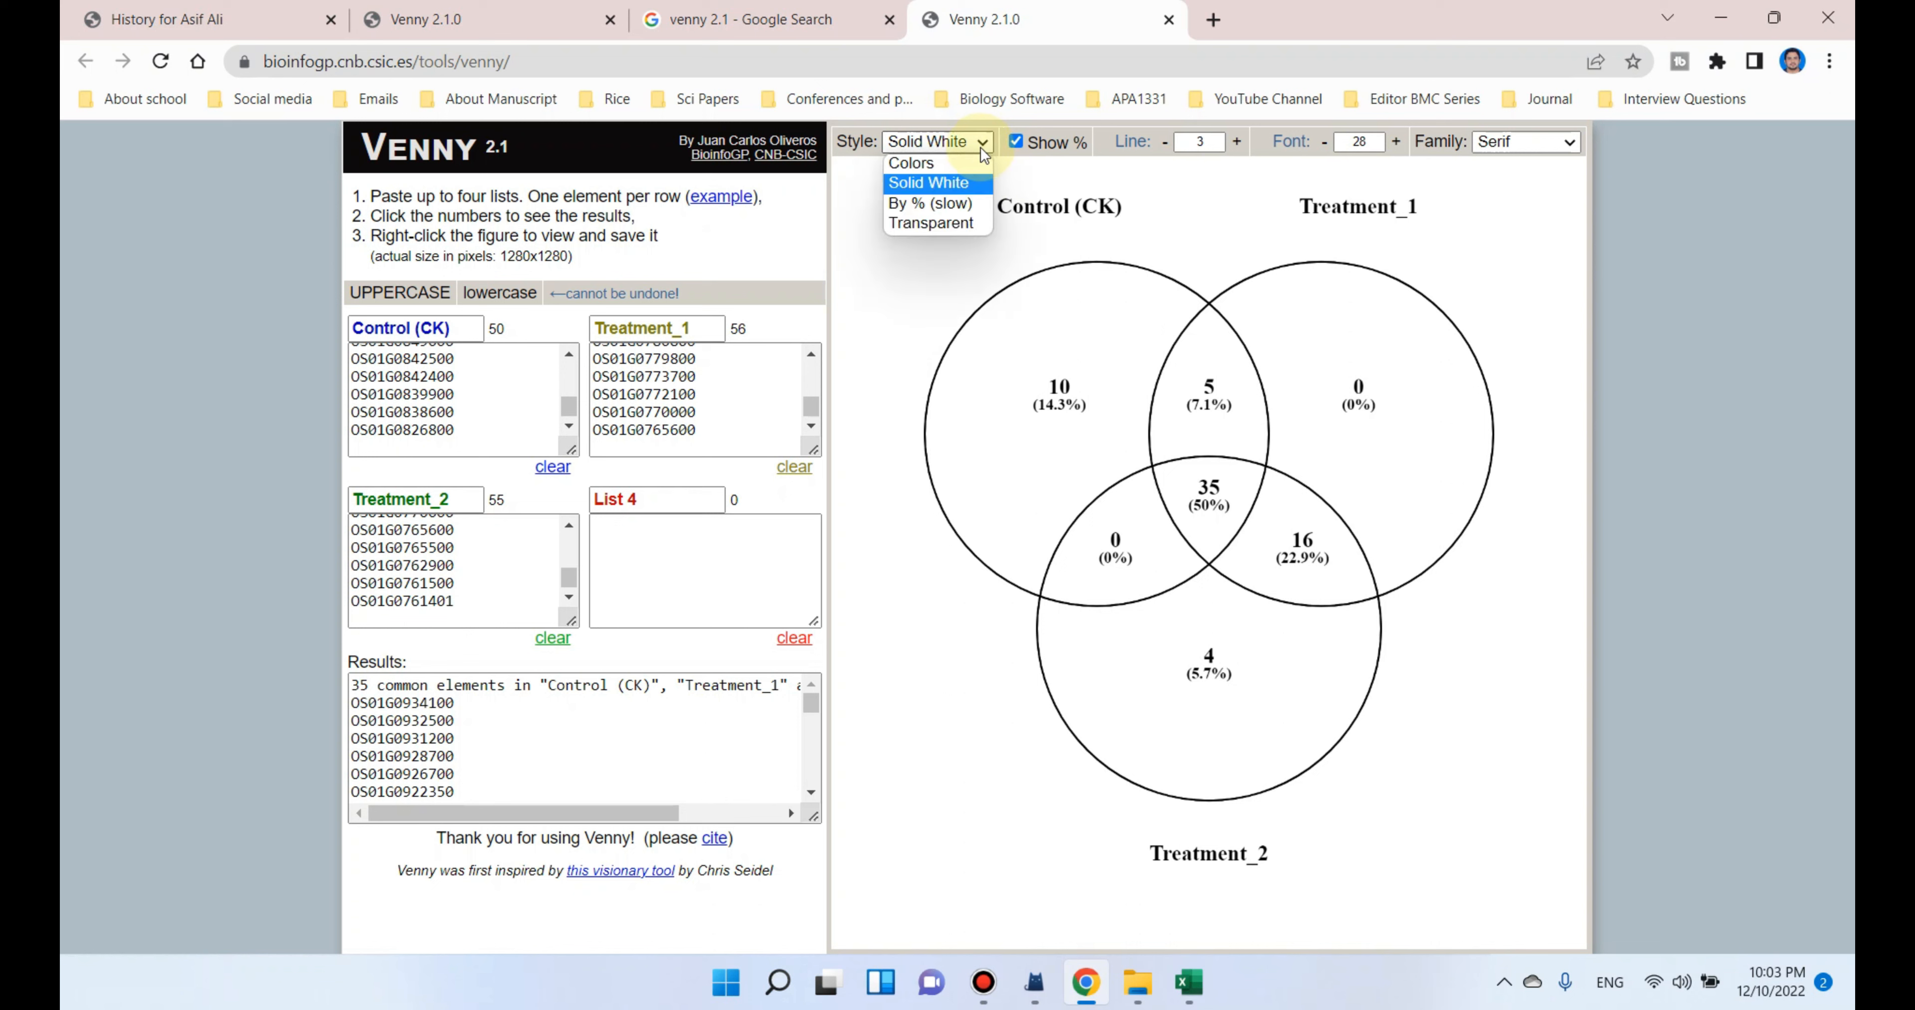
pyautogui.click(913, 163)
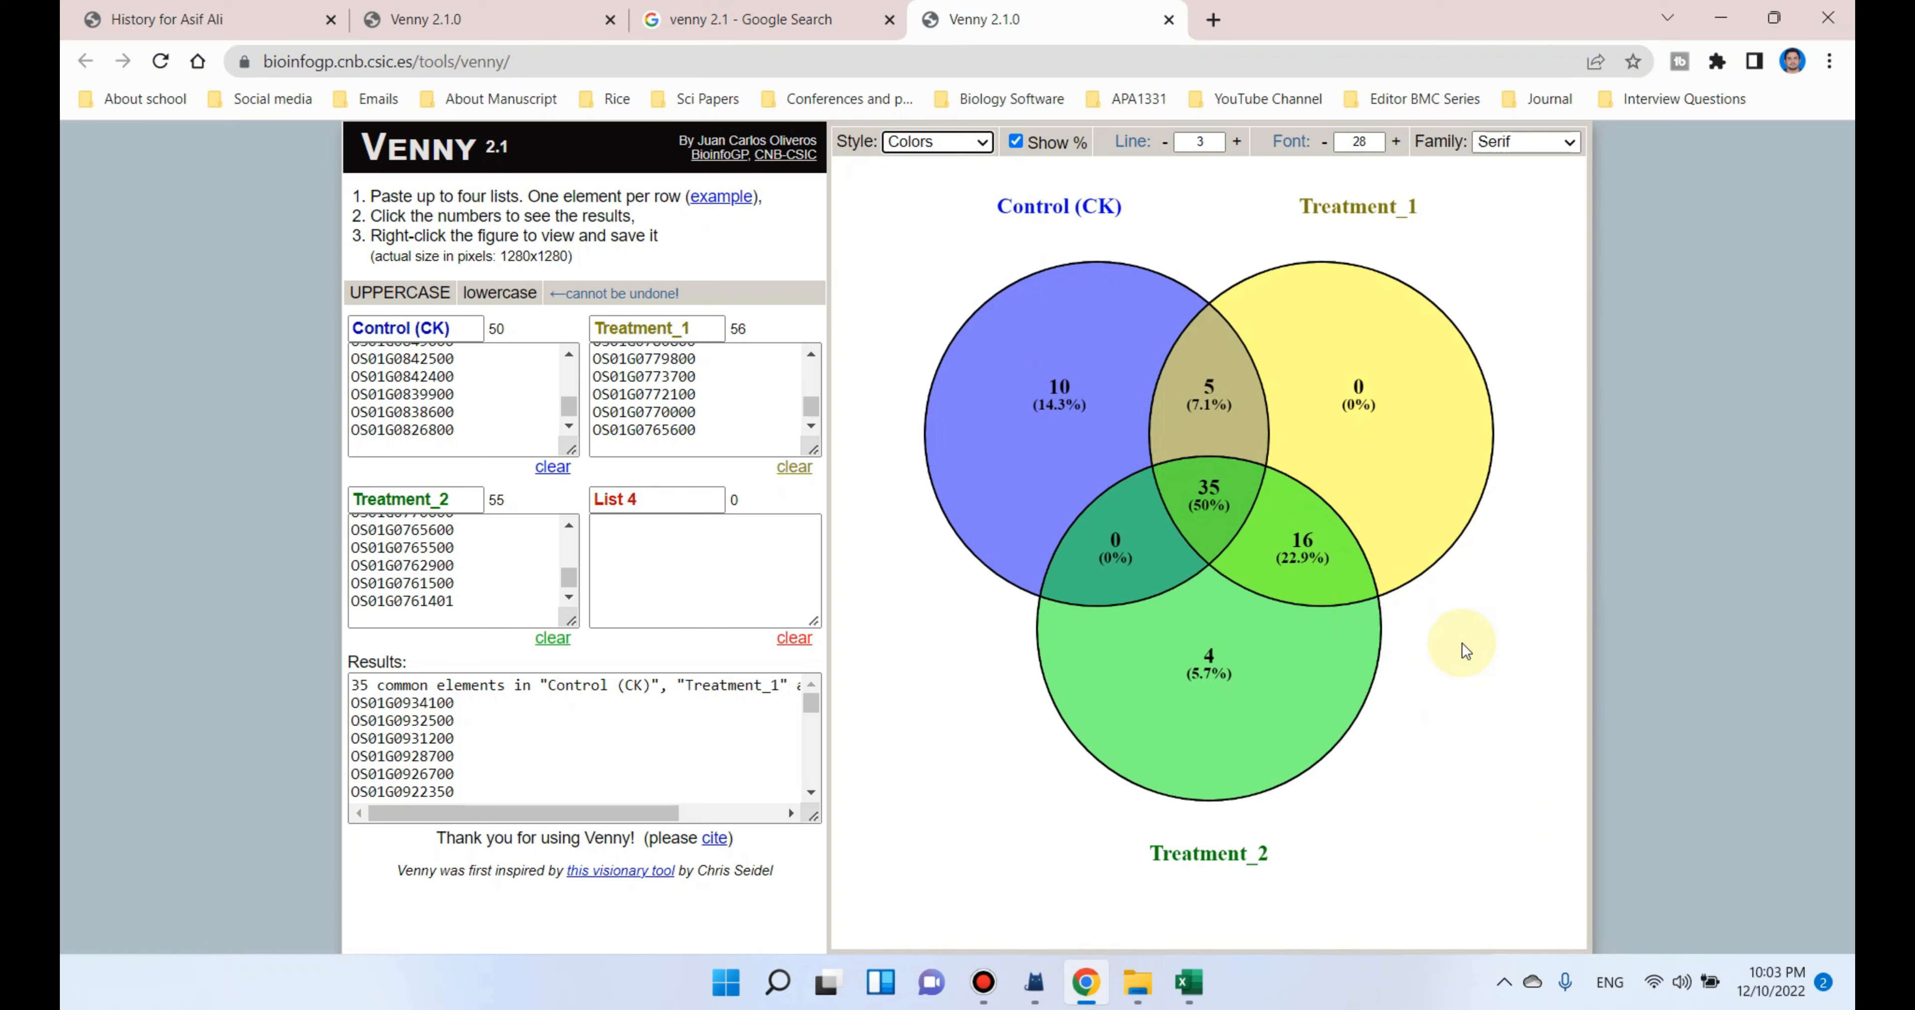
# Try thicker circle outlines in the diagram and return the line width to 3.
pyautogui.click(1236, 143)
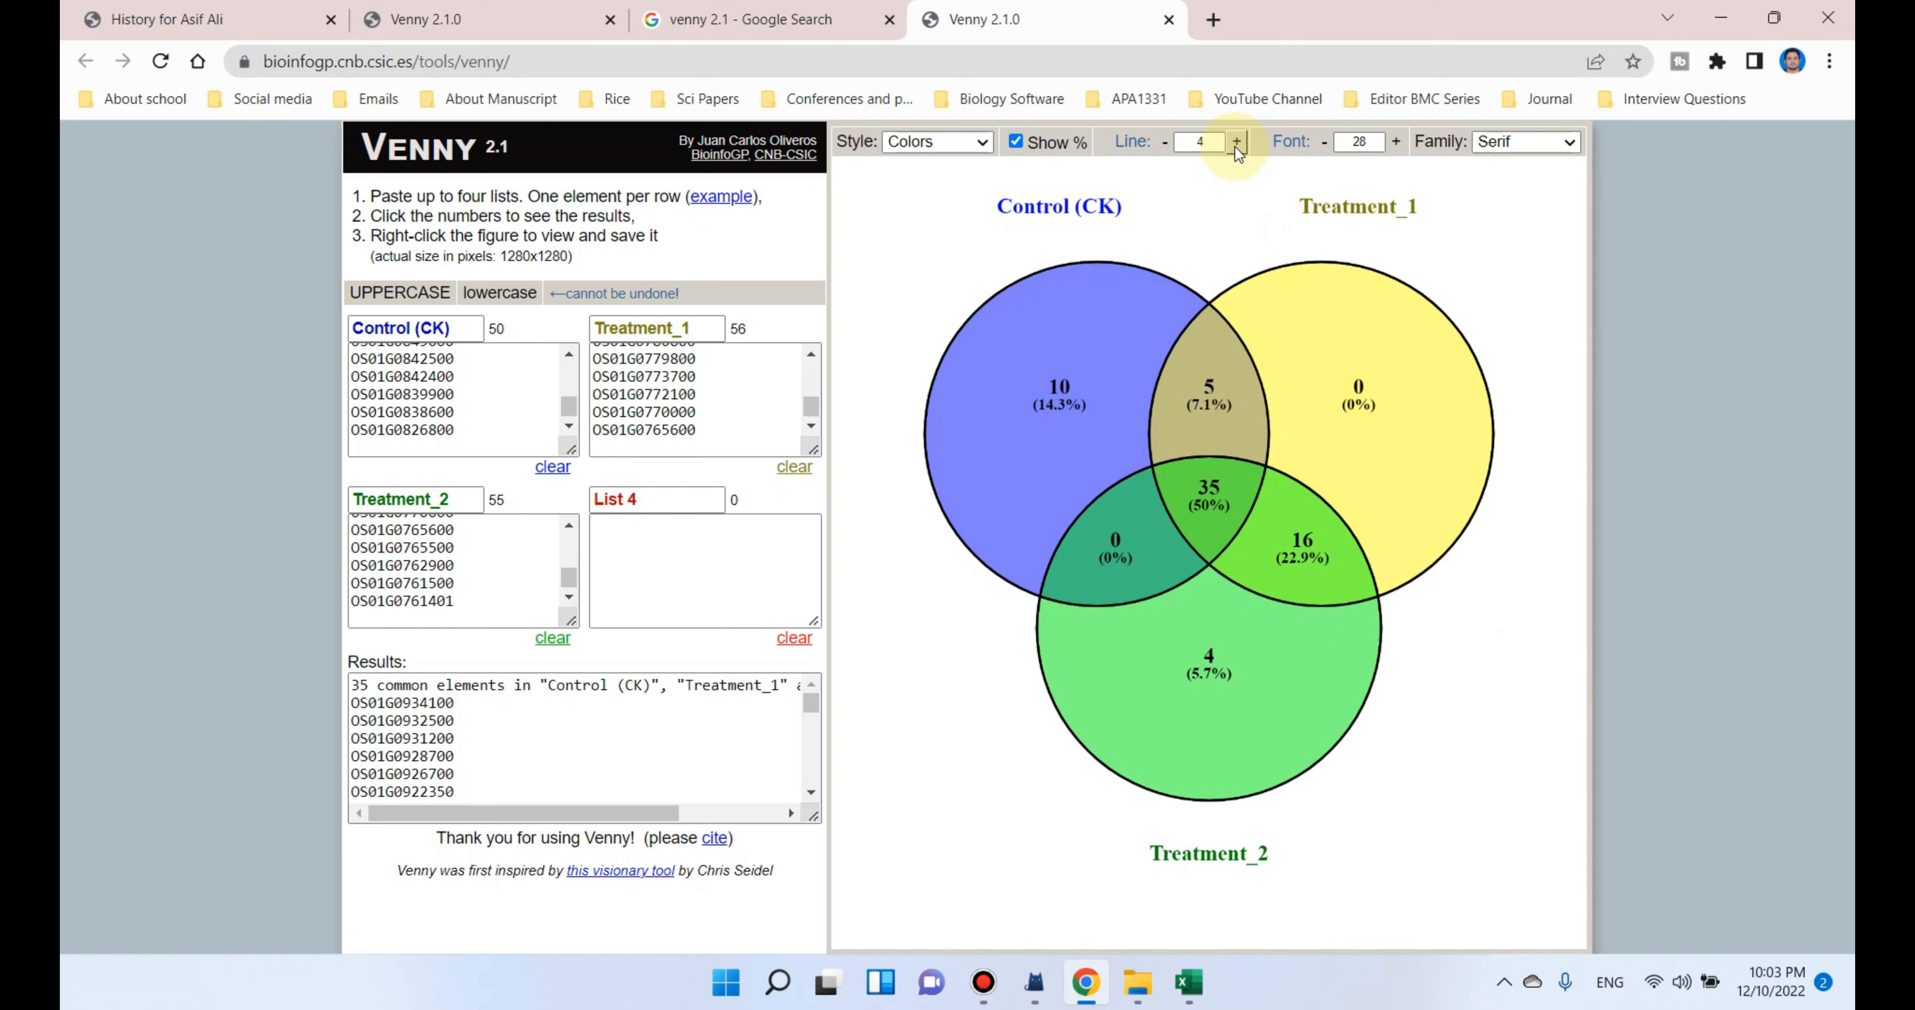
pyautogui.click(1236, 142)
pyautogui.click(1236, 142)
pyautogui.click(1165, 142)
pyautogui.click(1165, 142)
pyautogui.click(1166, 143)
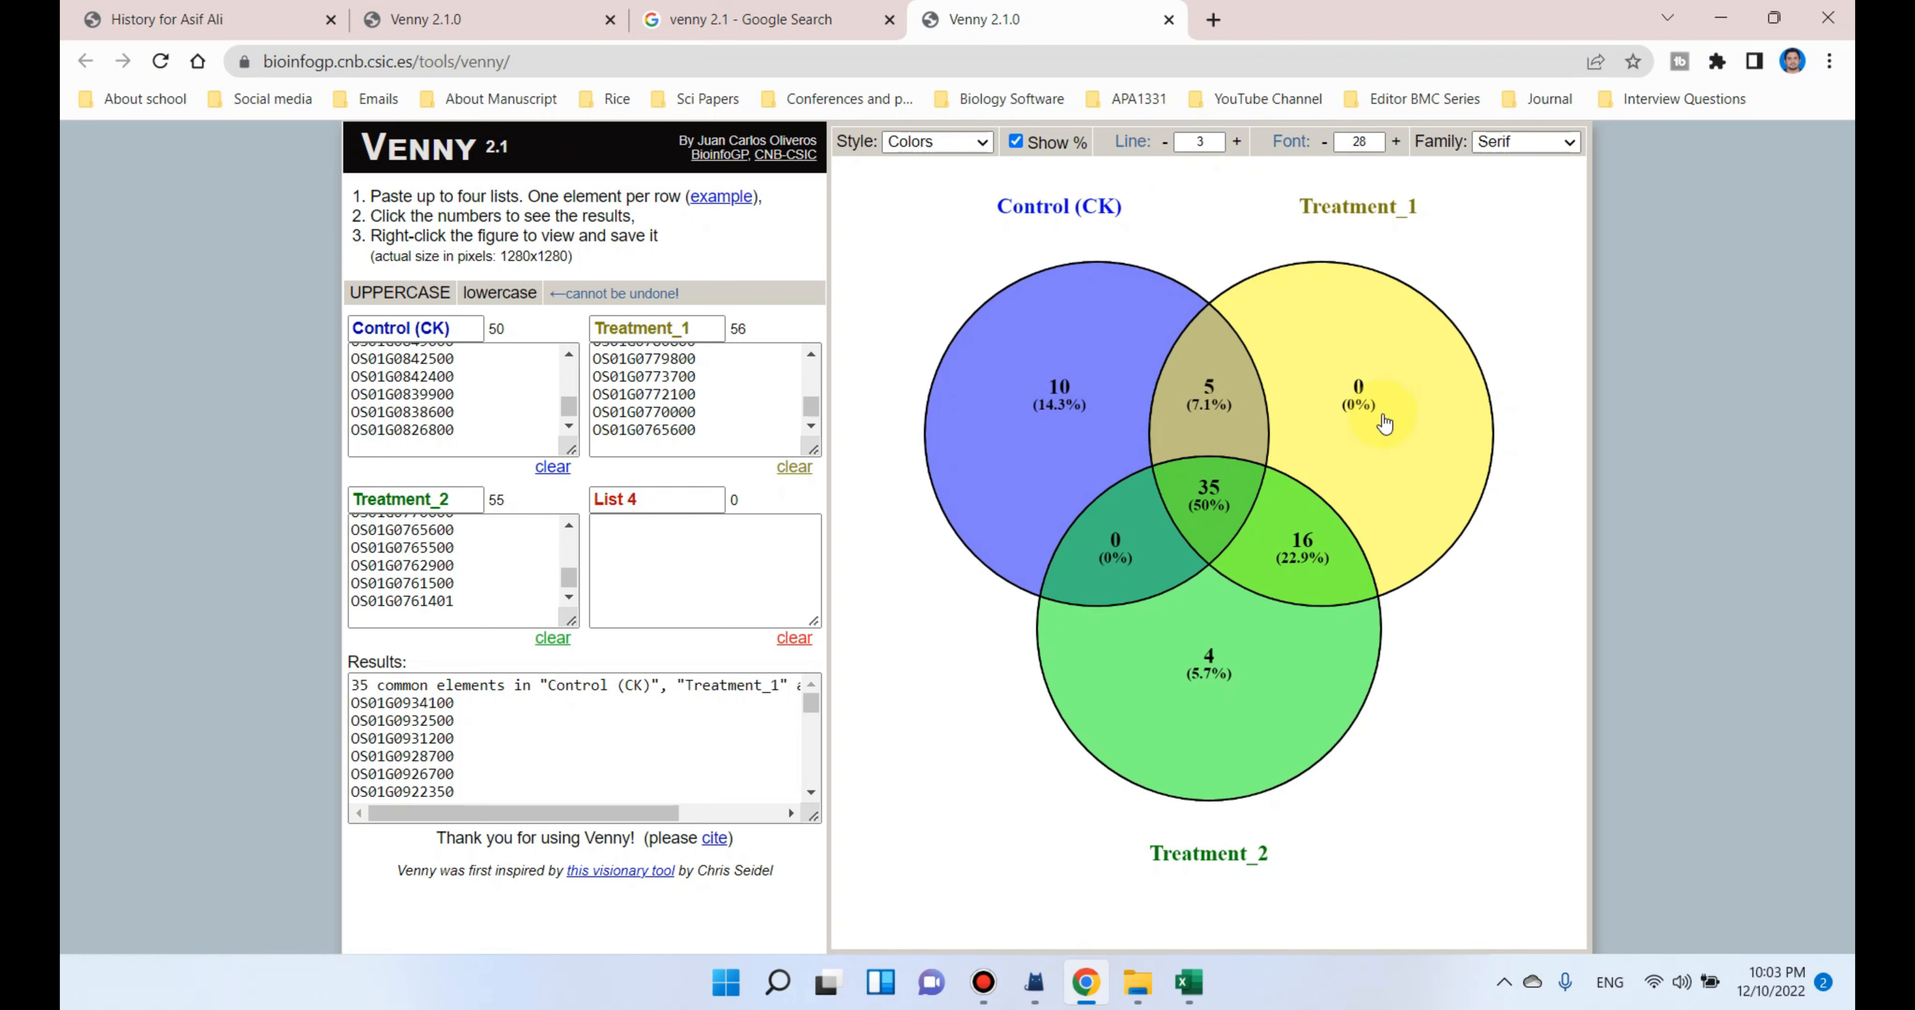
# Increase the font size of the diagram's labels to 34.
pyautogui.click(1399, 143)
pyautogui.click(1399, 143)
pyautogui.click(1399, 143)
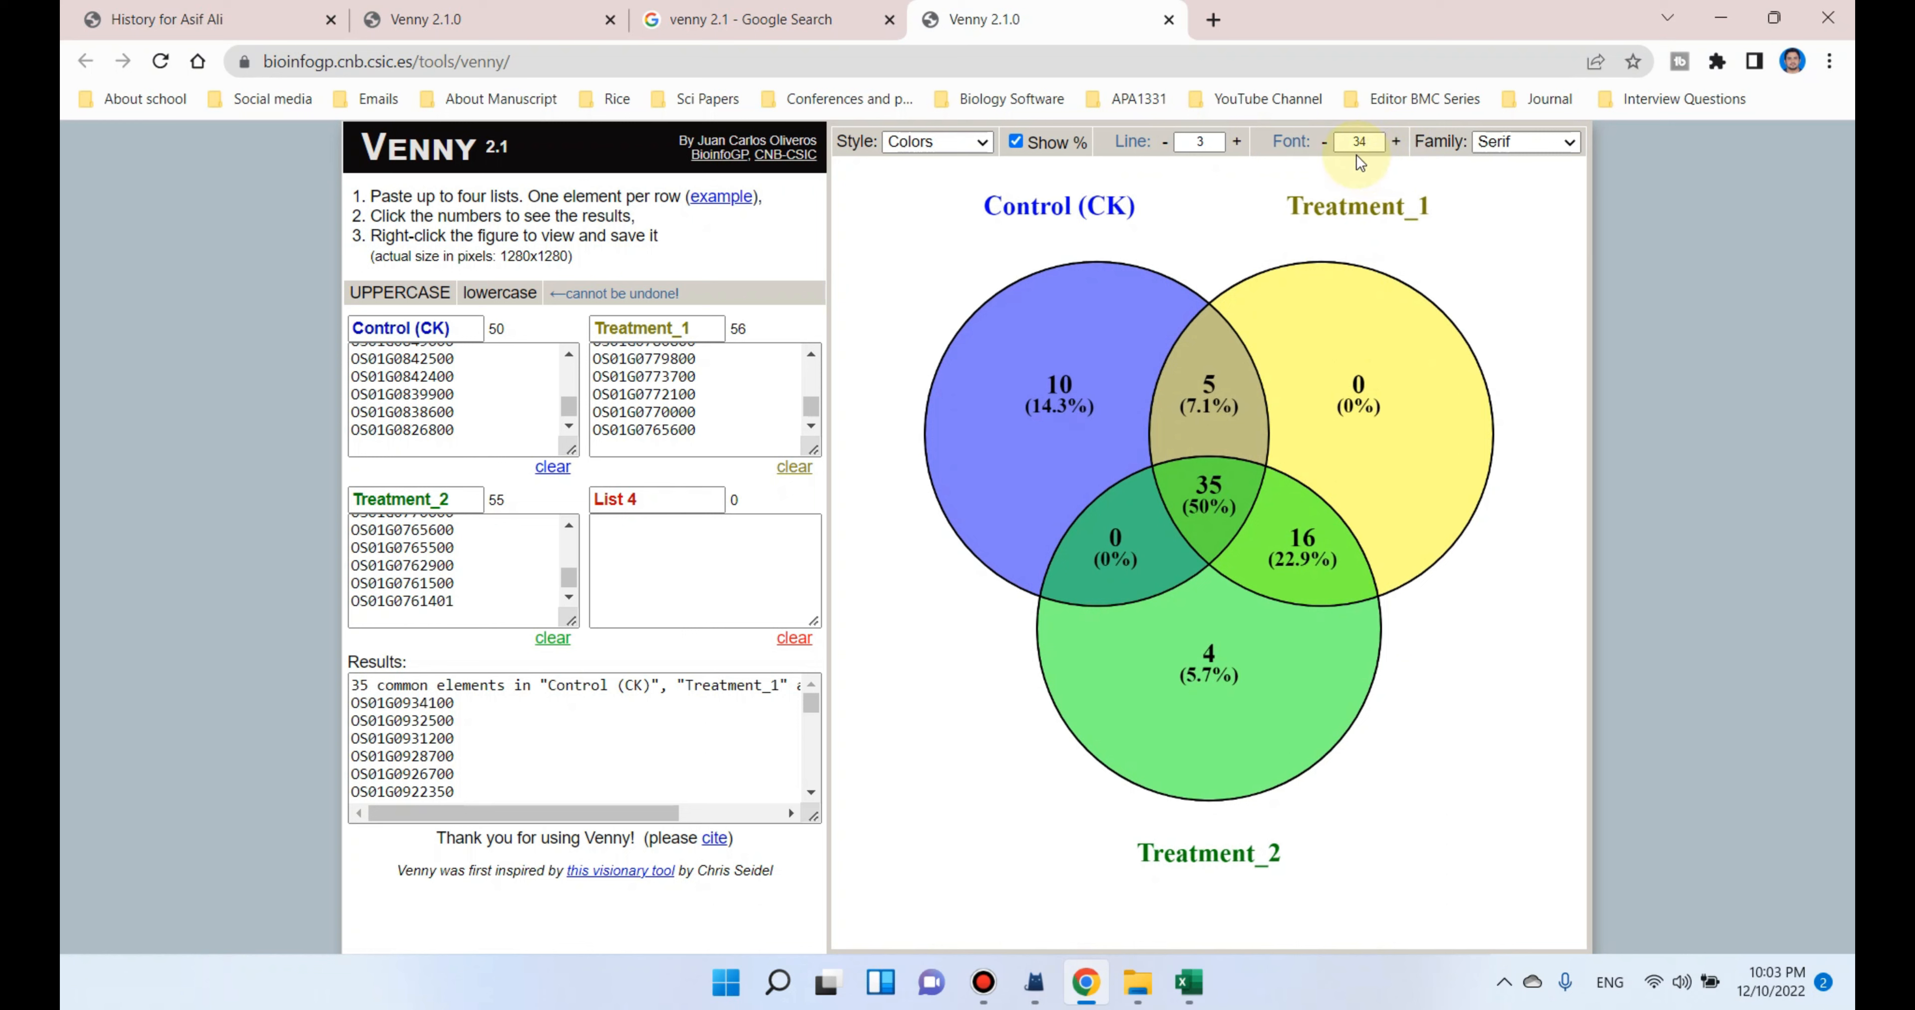
# Try the Sans Serif font family on the diagram's labels and switch back to Serif.
pyautogui.click(1570, 144)
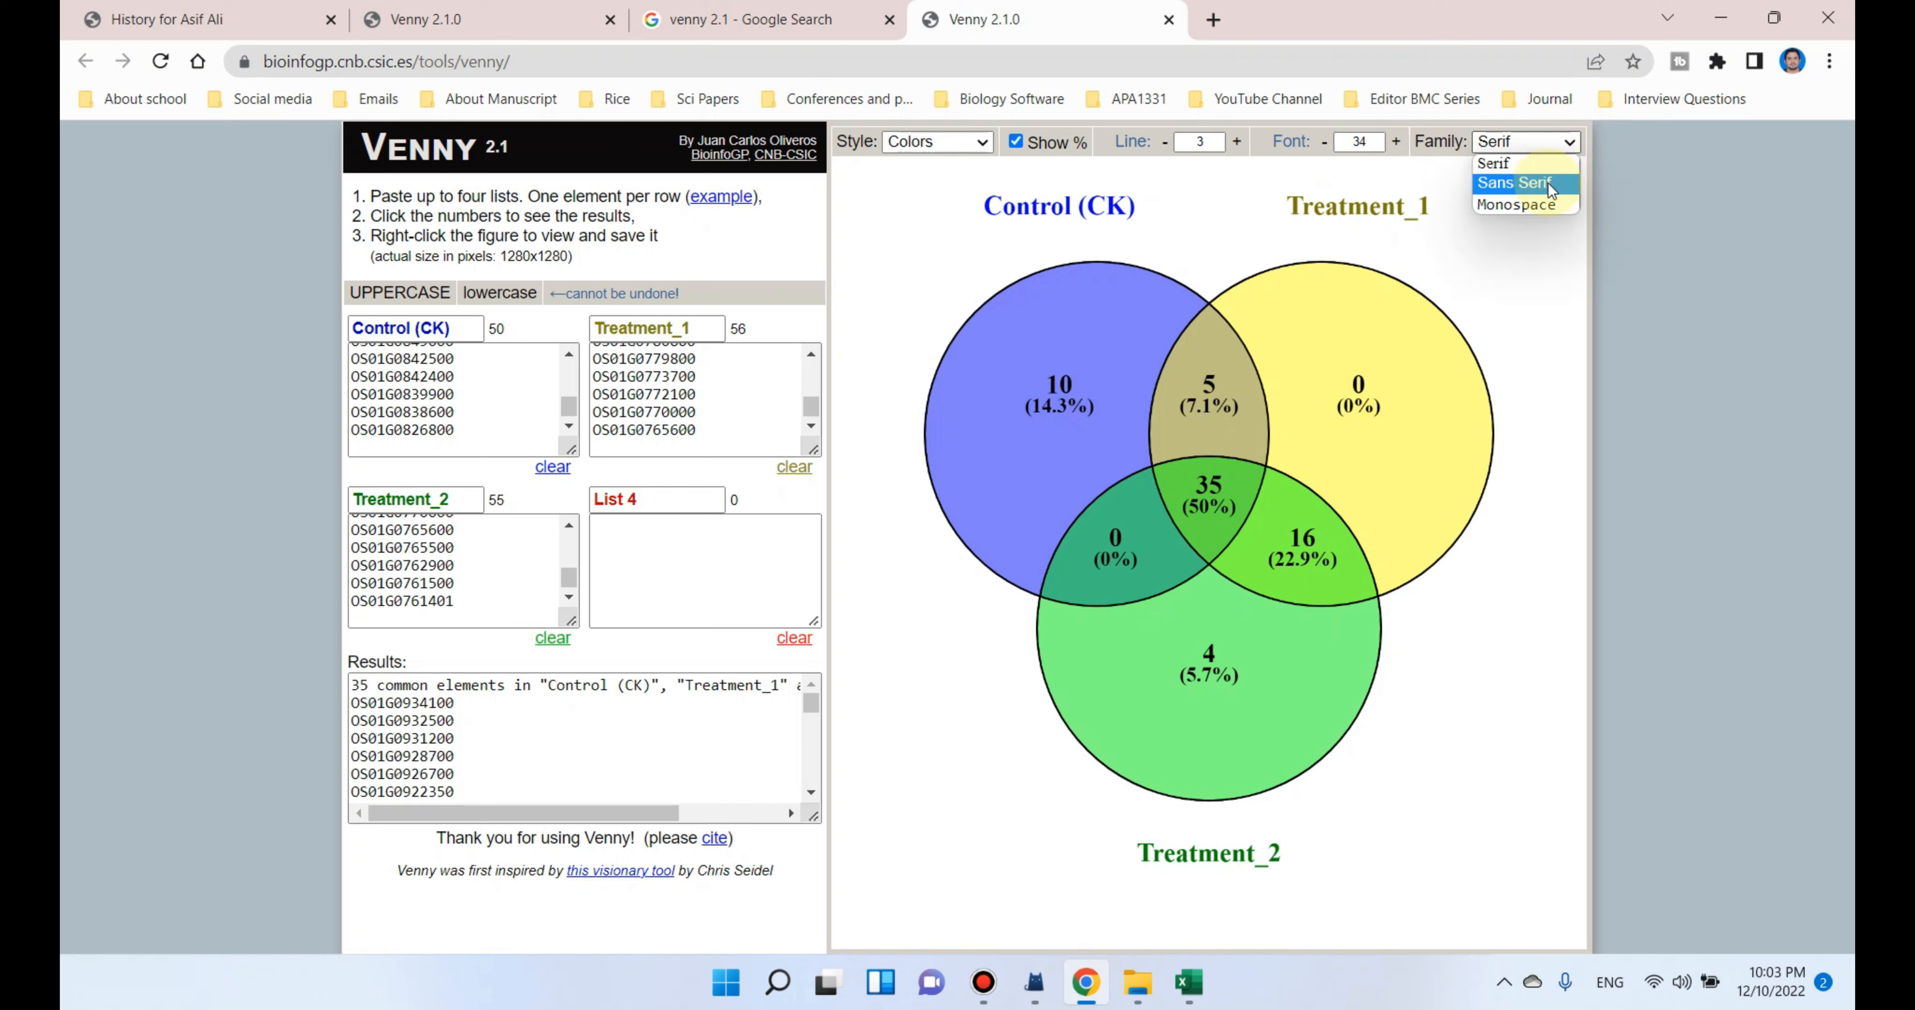
pyautogui.click(1548, 182)
pyautogui.click(1554, 141)
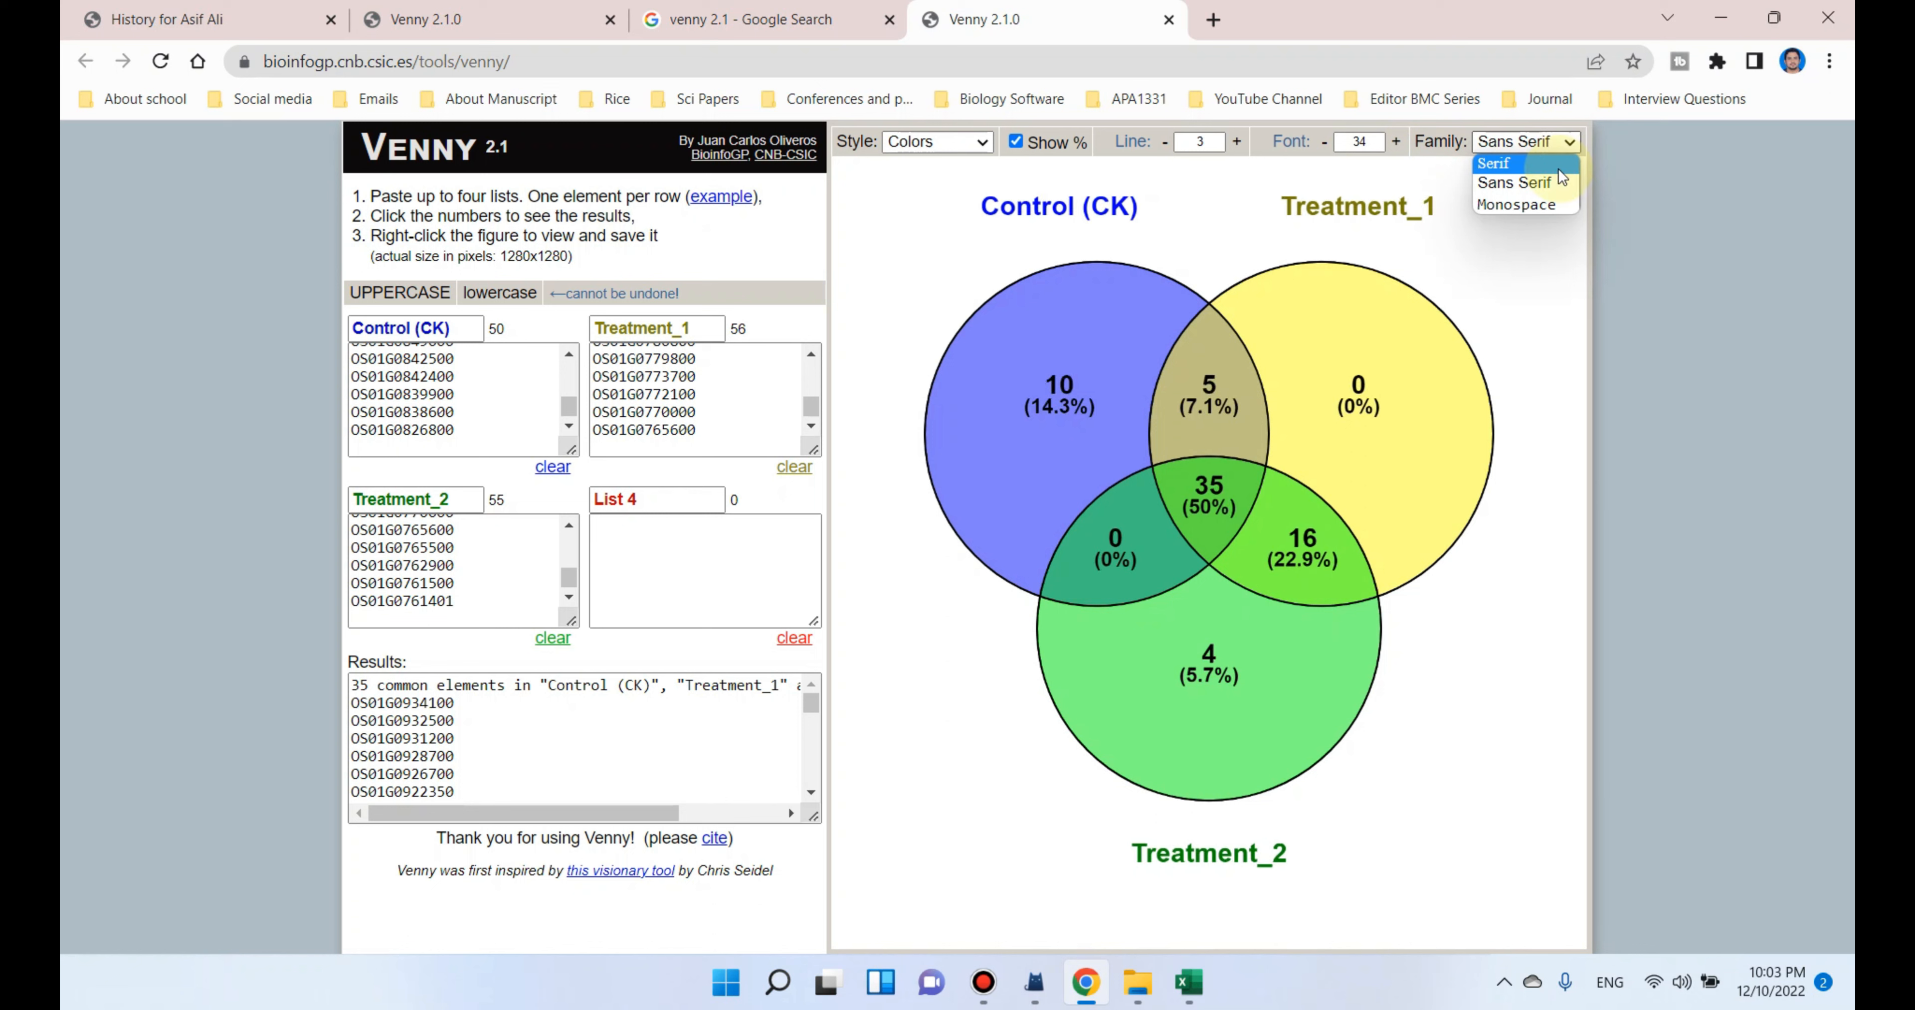
pyautogui.click(1558, 170)
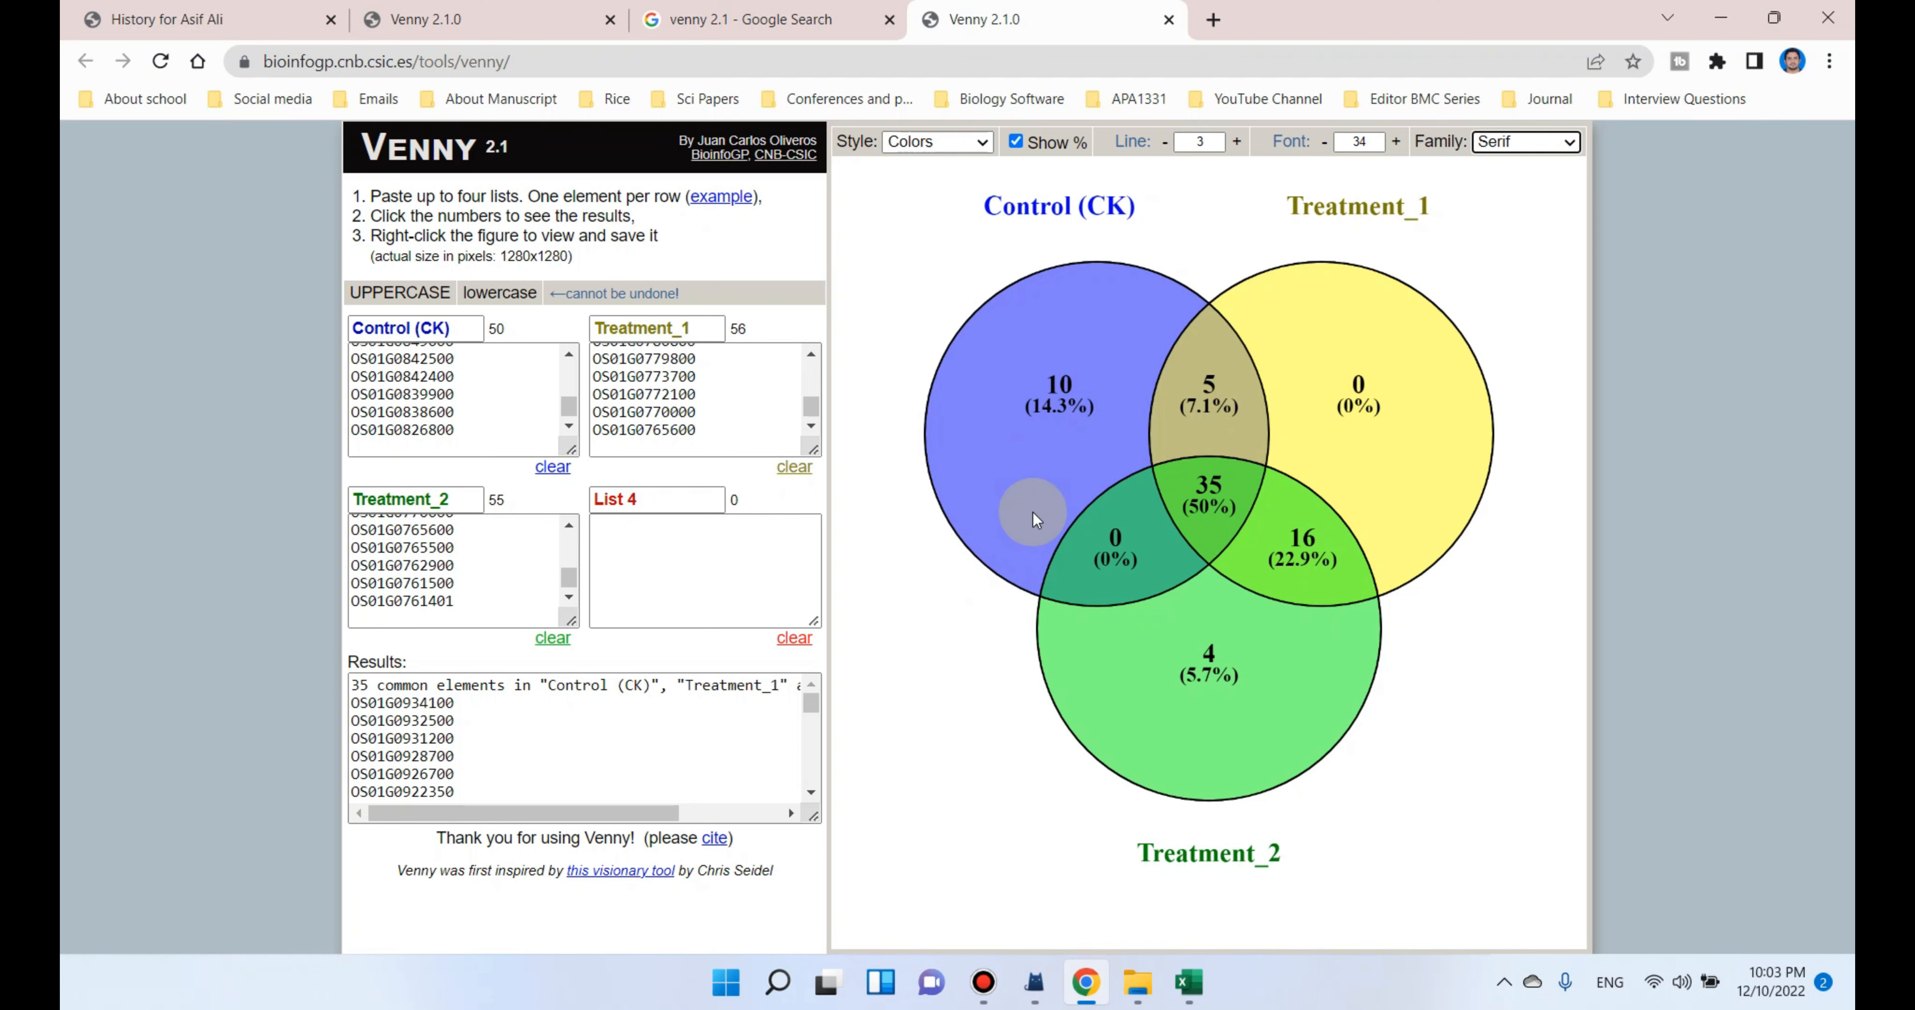
# Save the Venn diagram image to the Downloads folder as the PNG file "download (1)".
pyautogui.rightClick(1051, 479)
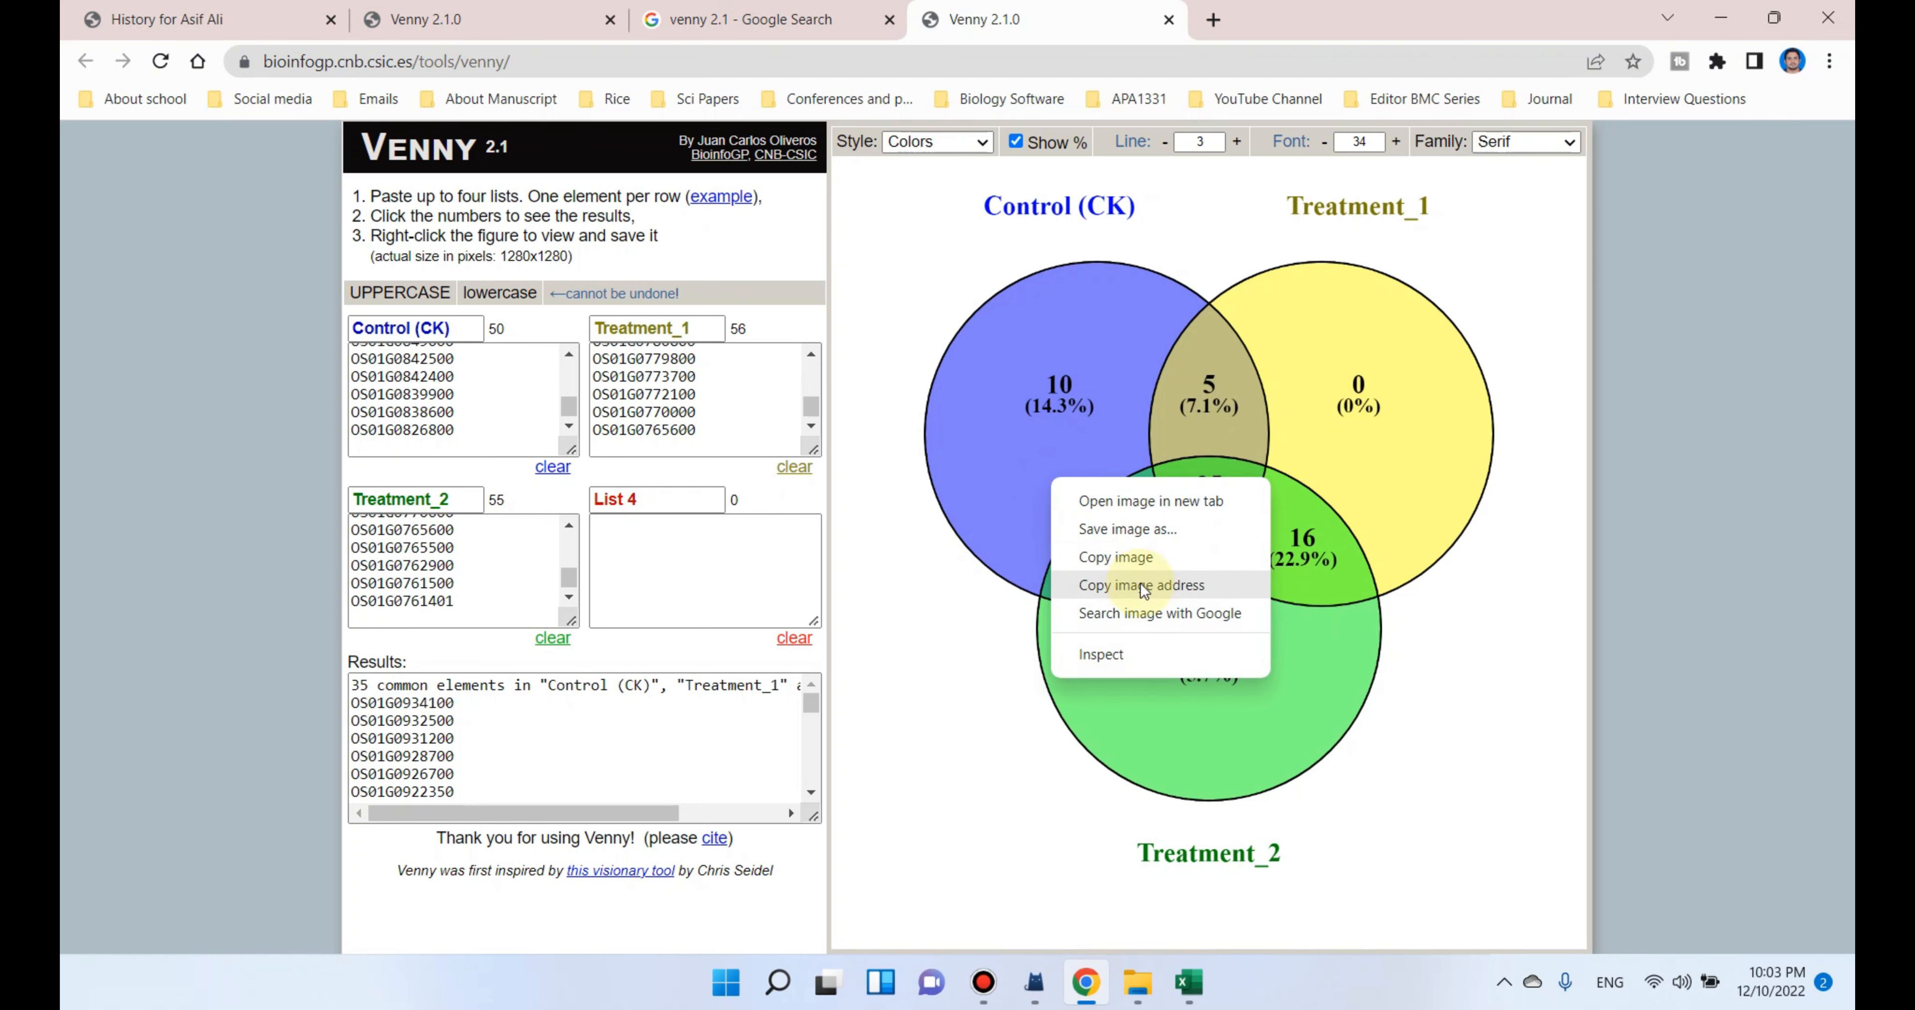
pyautogui.click(1150, 539)
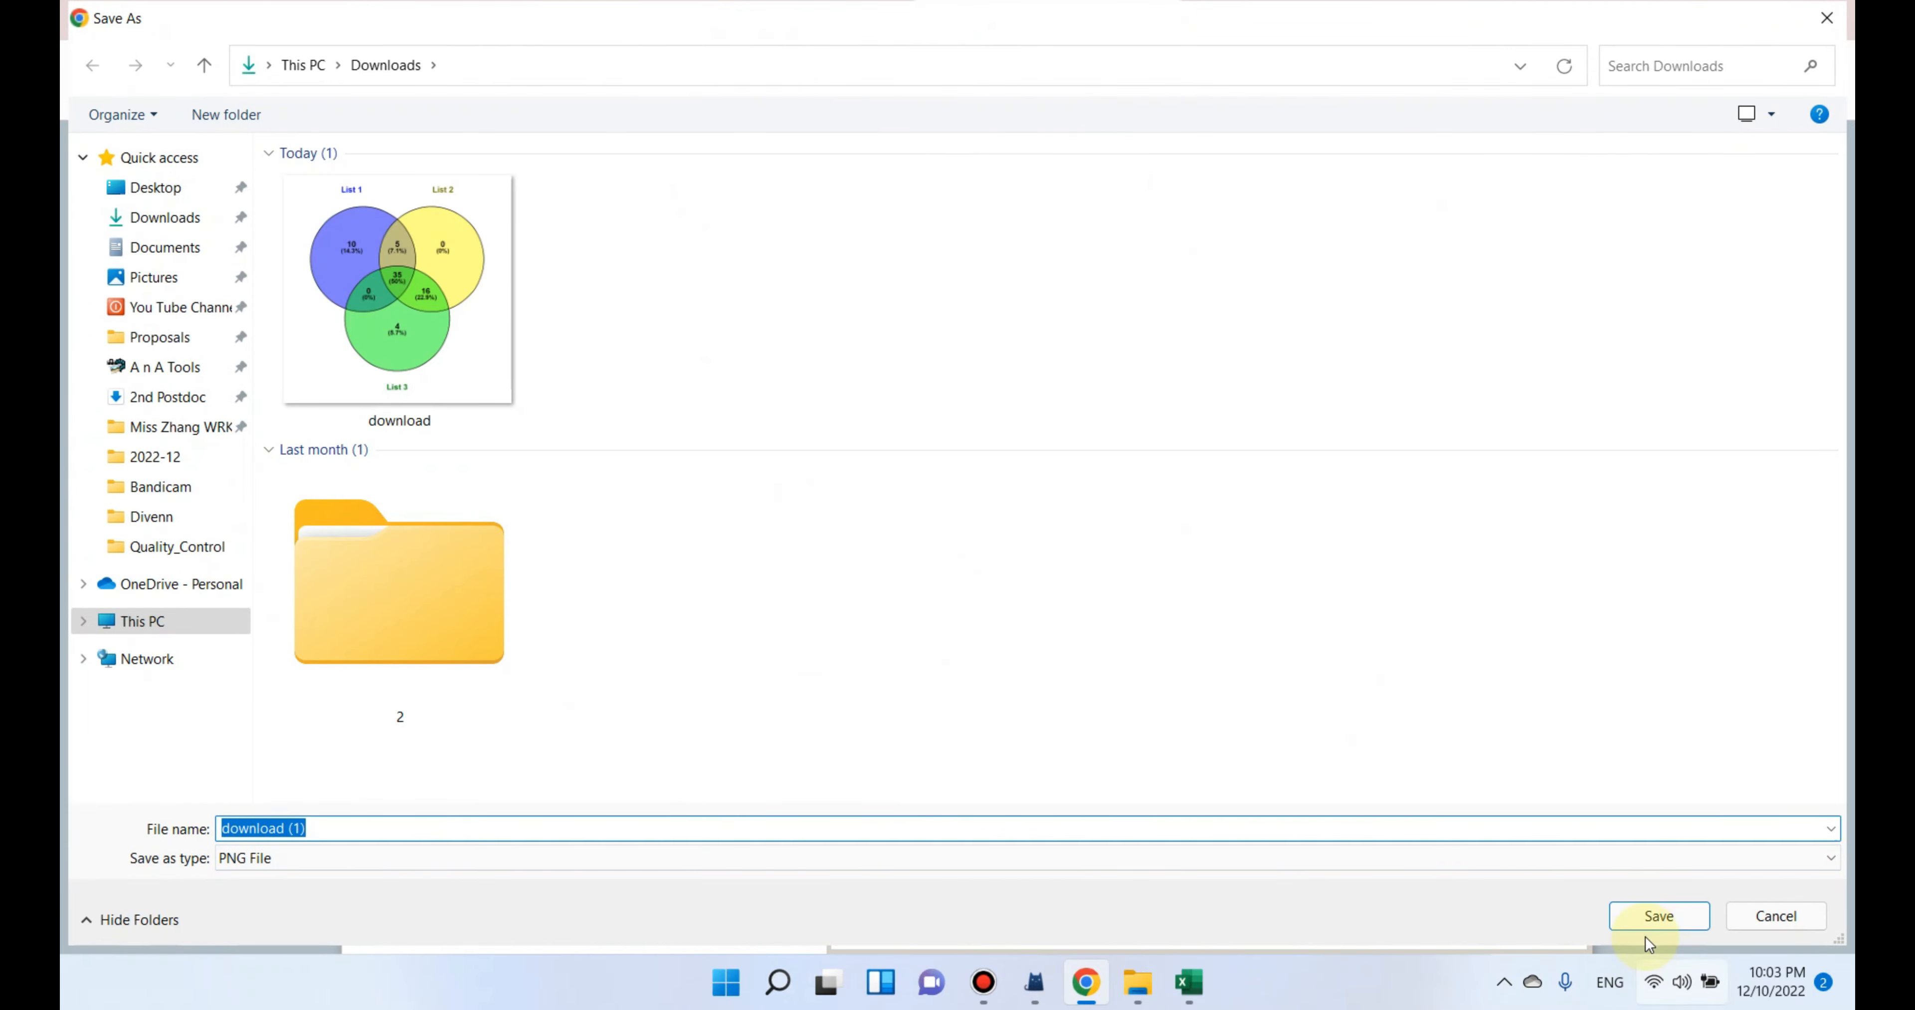
pyautogui.click(1646, 923)
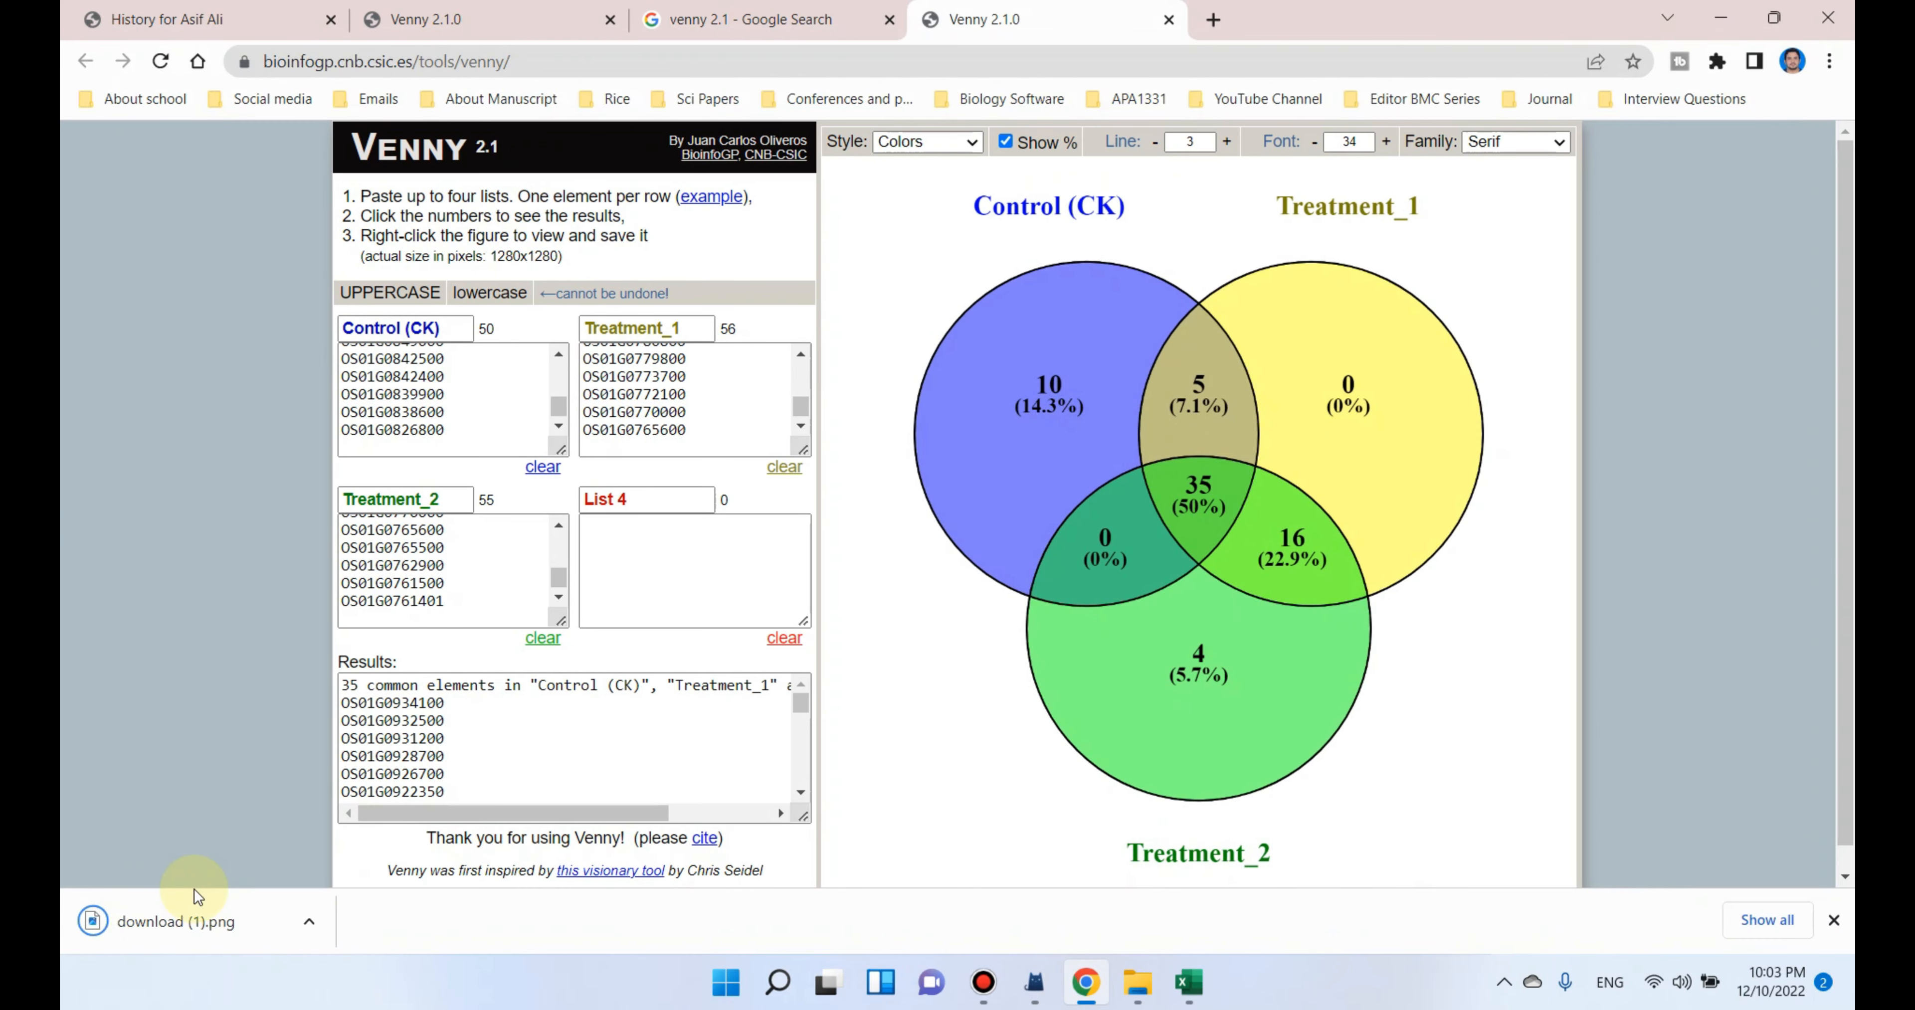
# Open the downloaded diagram image, inspect it up close and close the viewer.
pyautogui.click(176, 925)
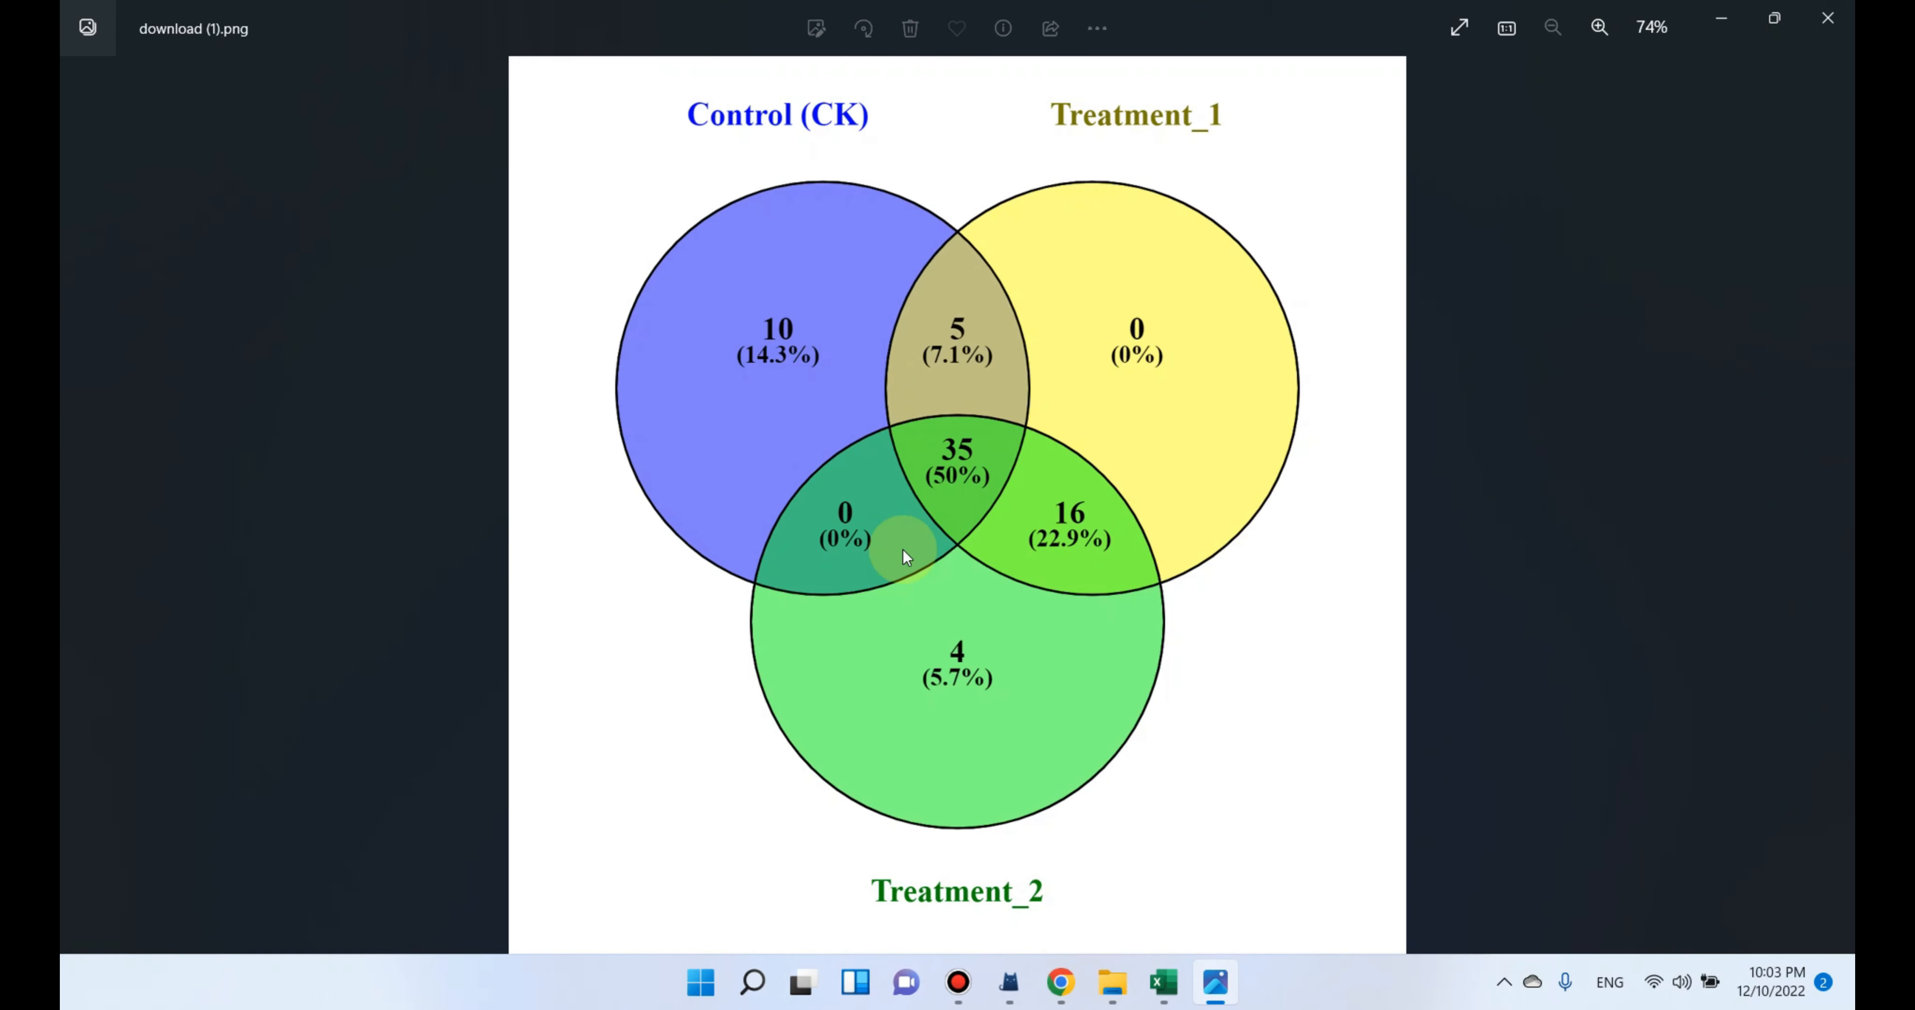
pyautogui.scroll(3, 904, 553)
pyautogui.scroll(-3, 904, 557)
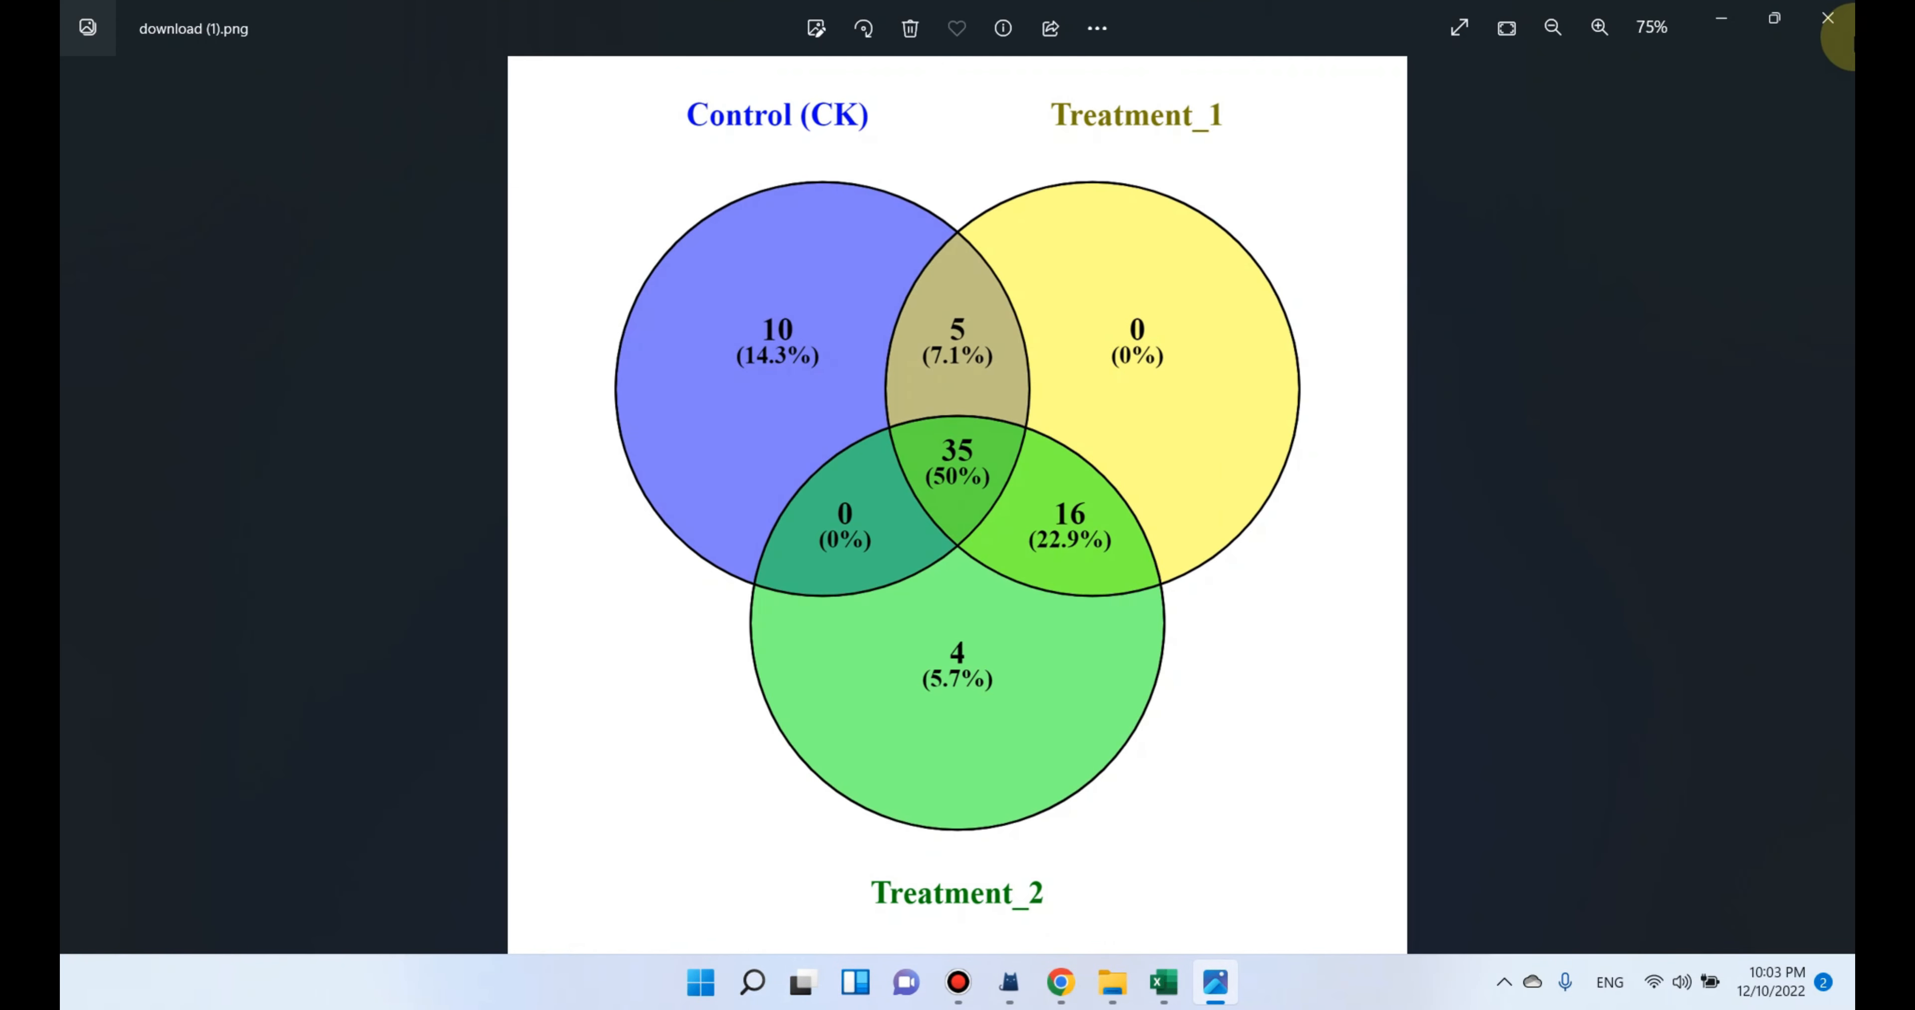
pyautogui.click(1829, 21)
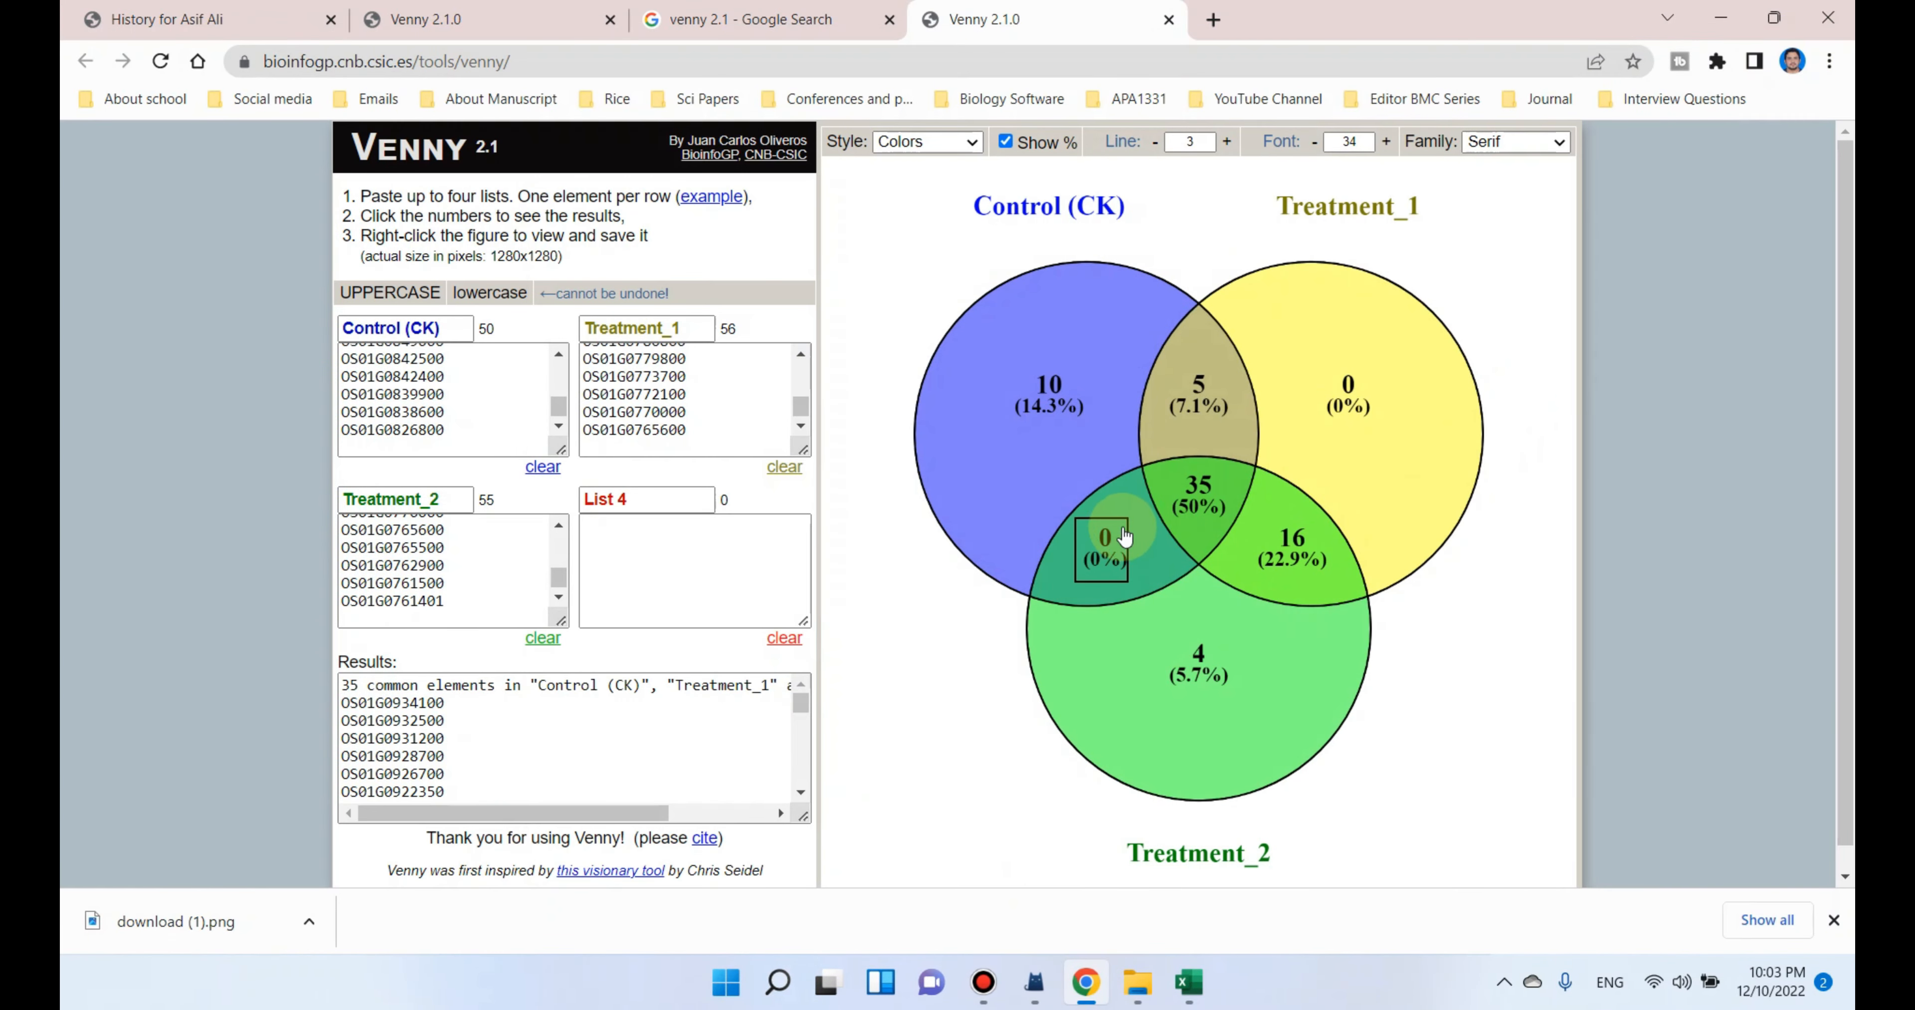